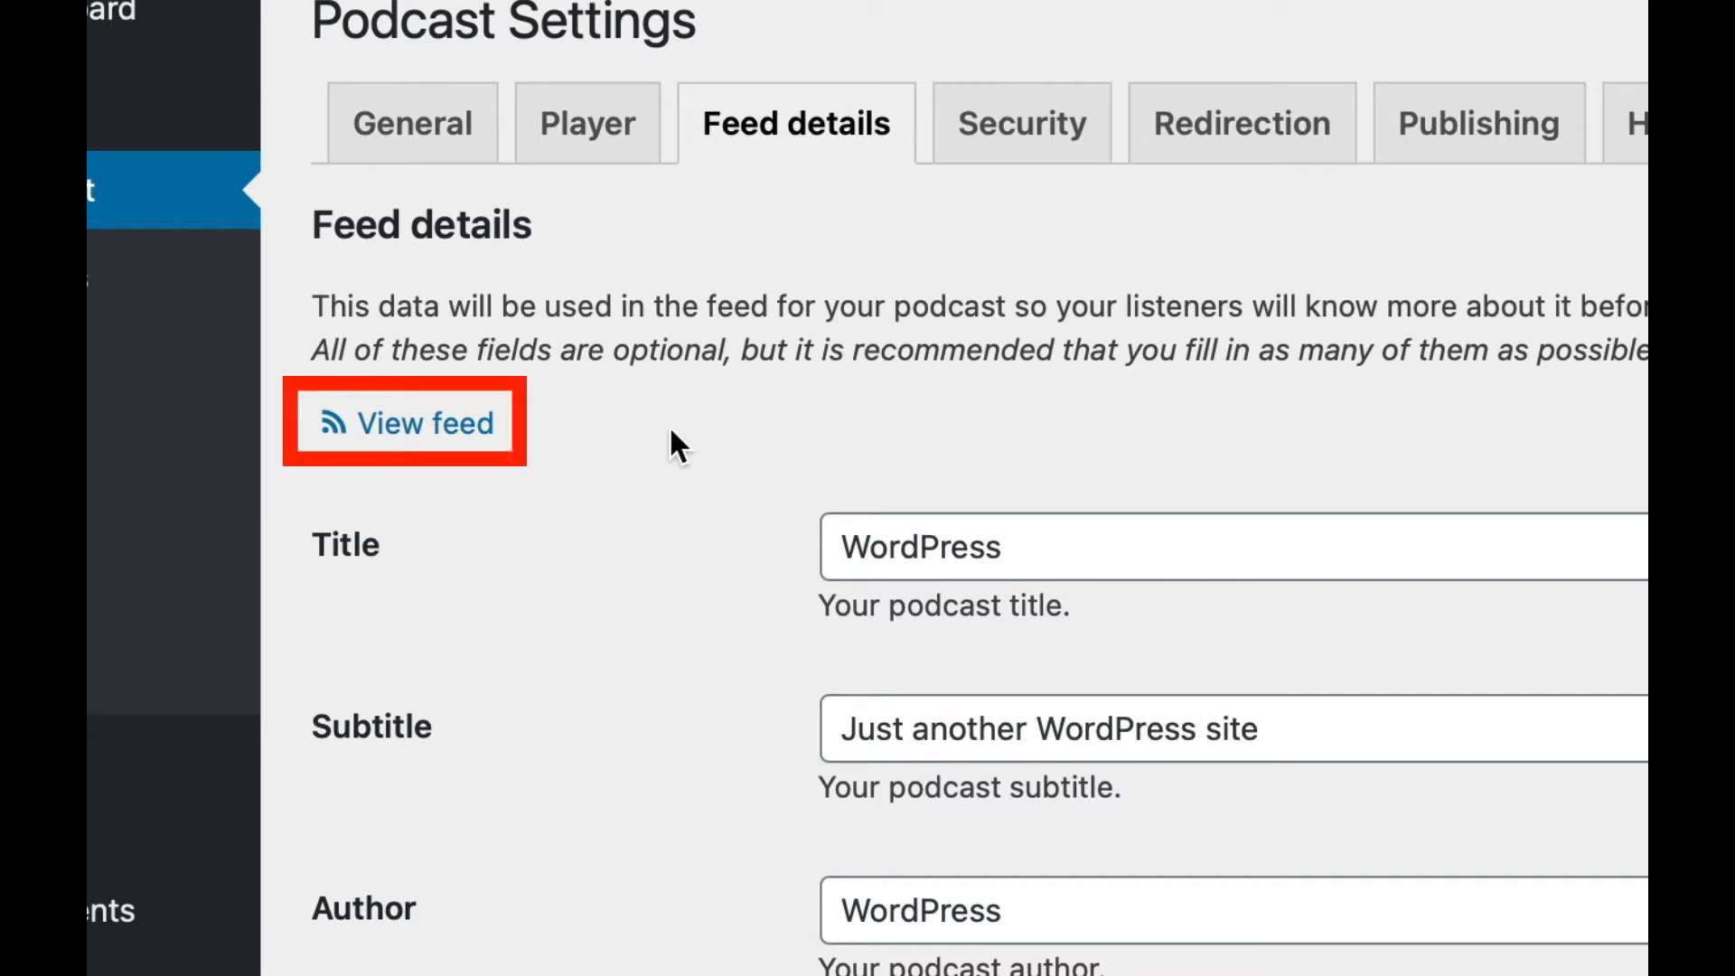
Open the podcast's RSS feed in a new tab, view it, and return to the feed details settings.
right_click(440, 436)
click(502, 457)
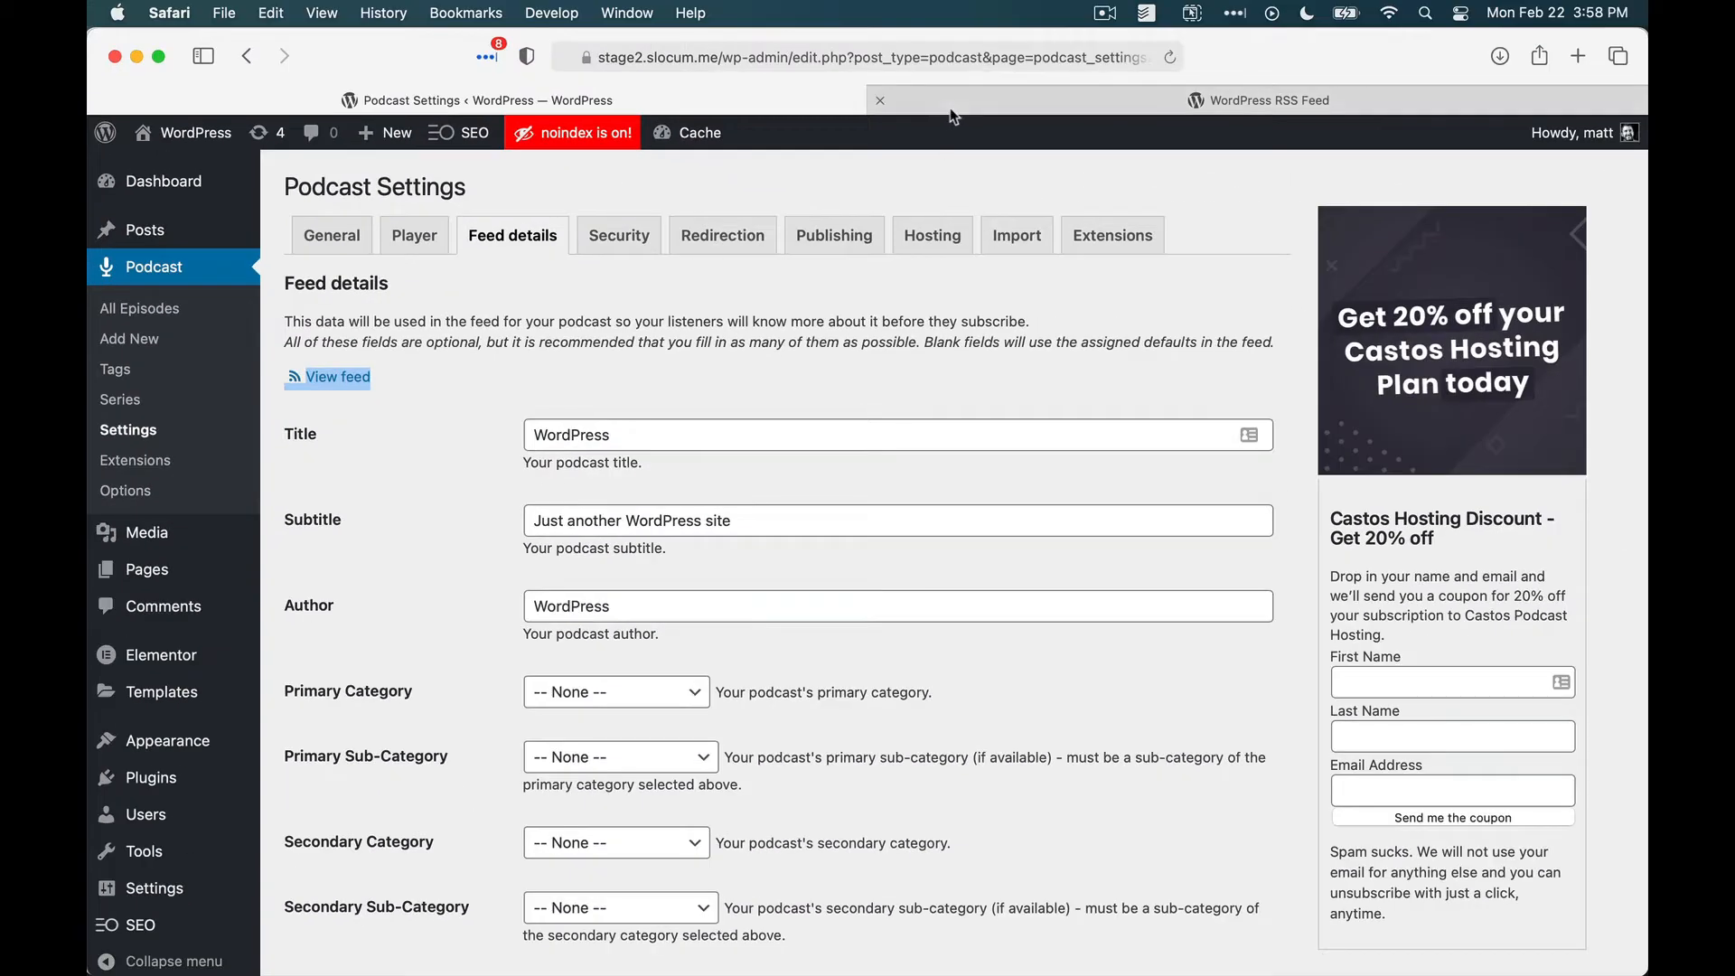
click(953, 107)
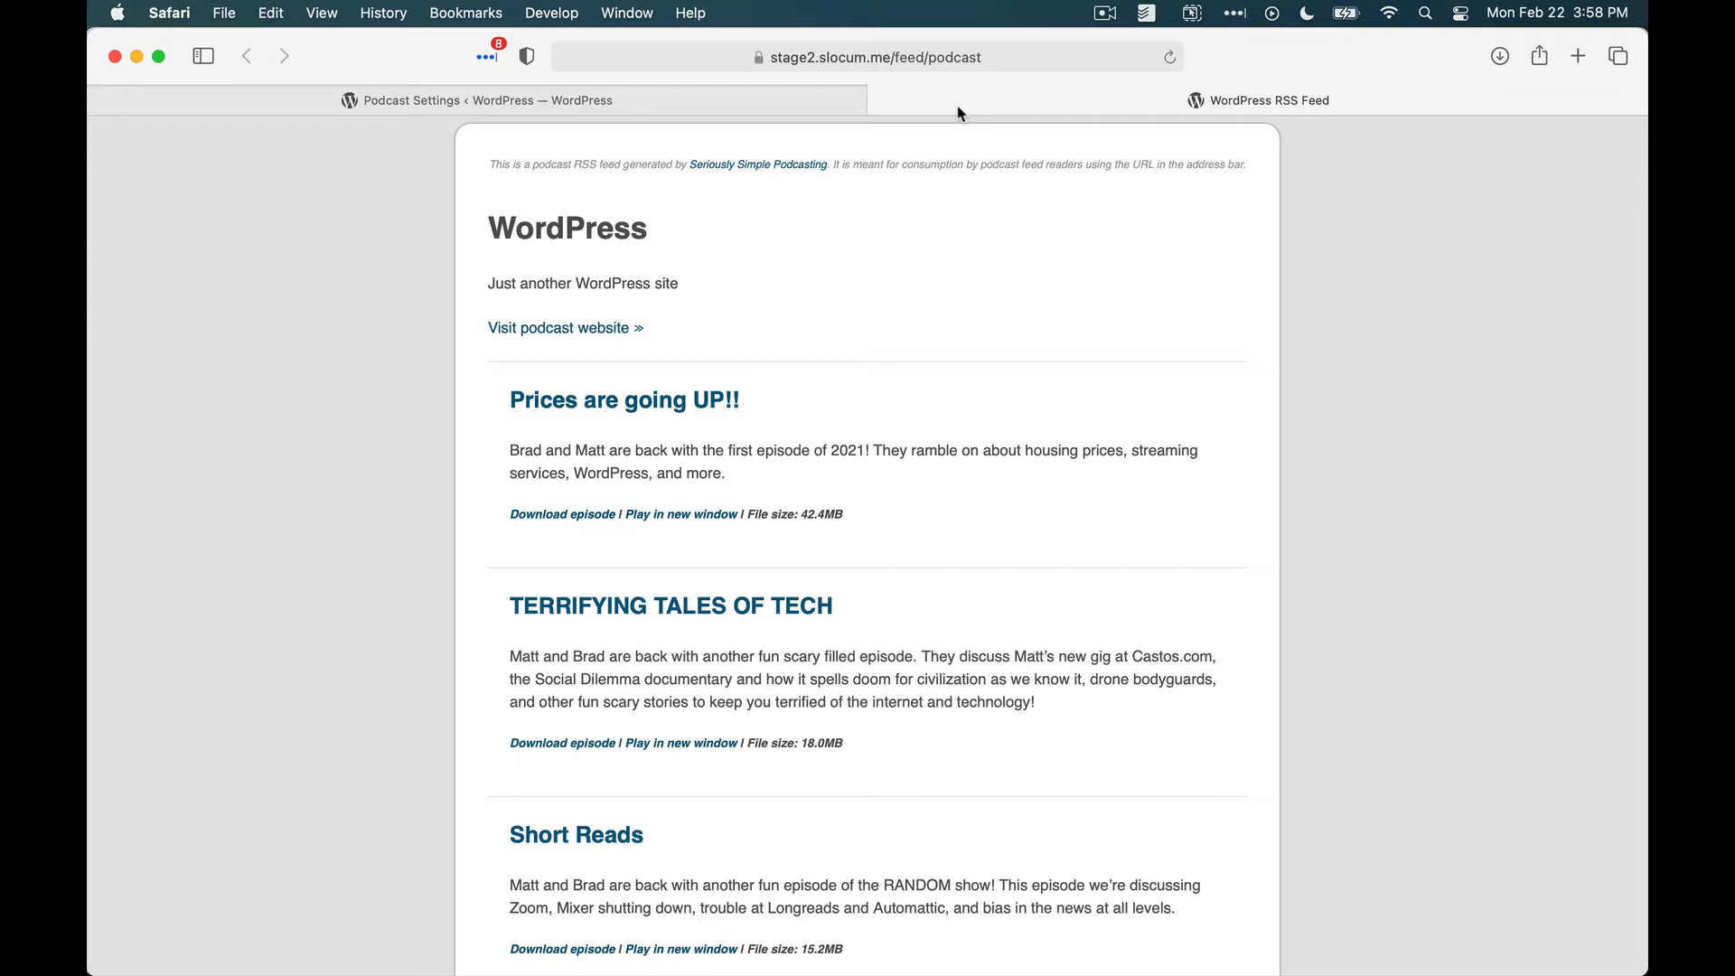
click(793, 112)
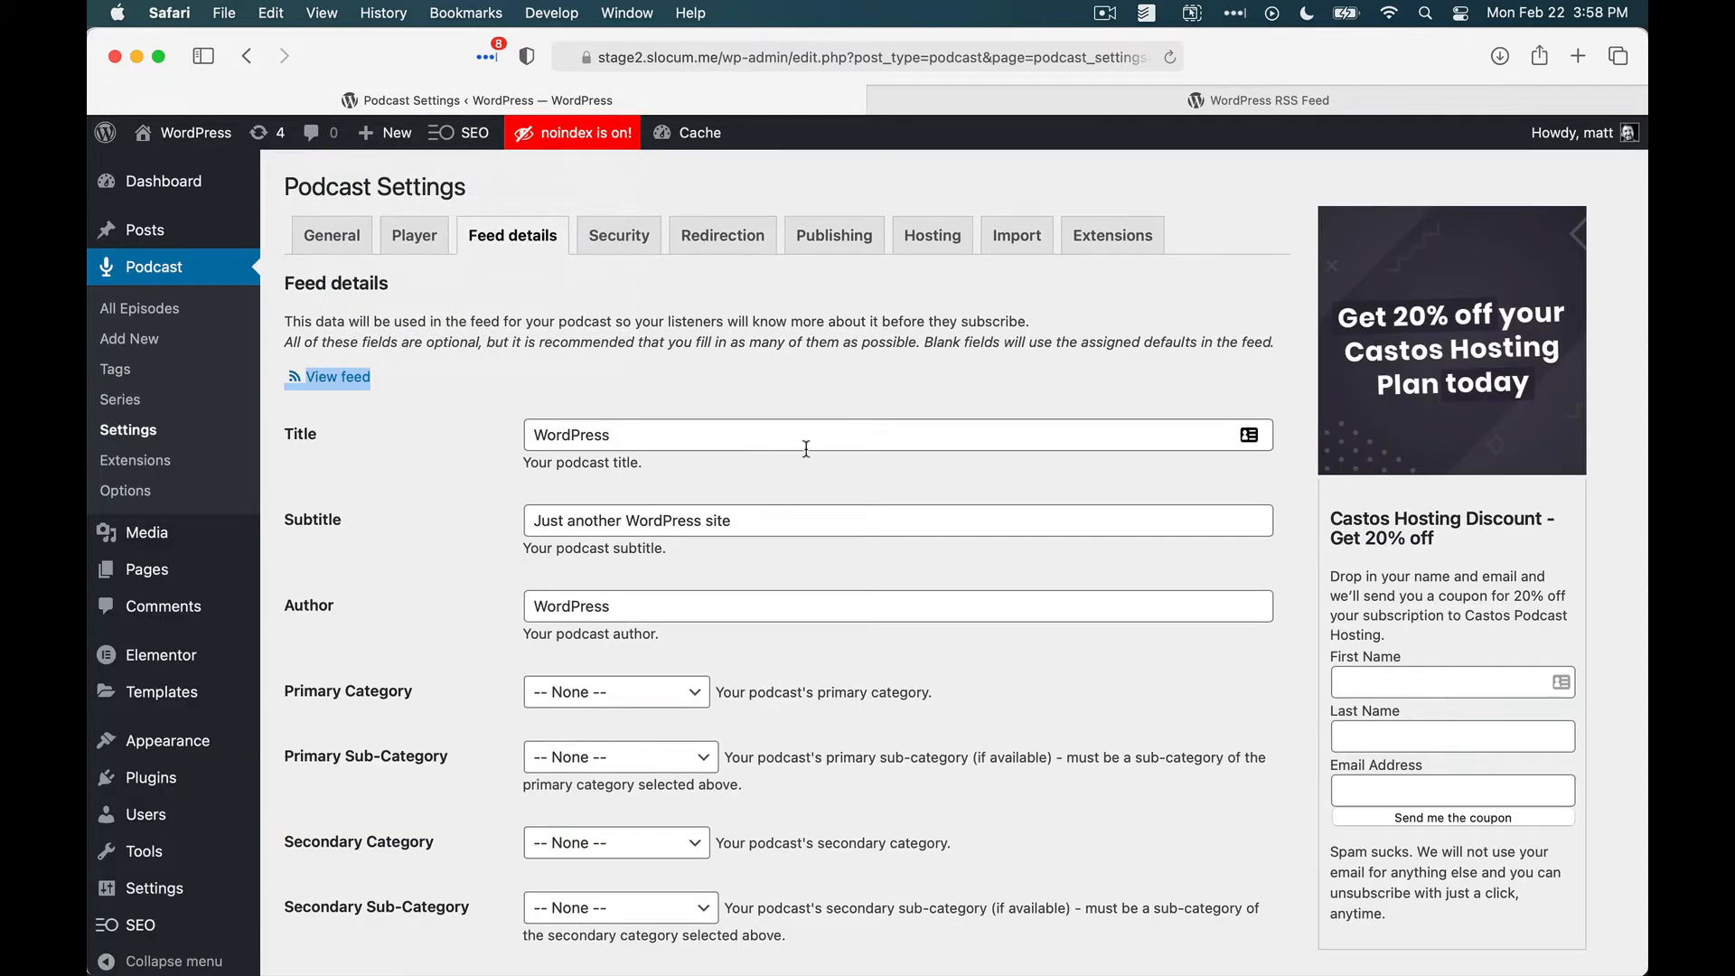
click(718, 396)
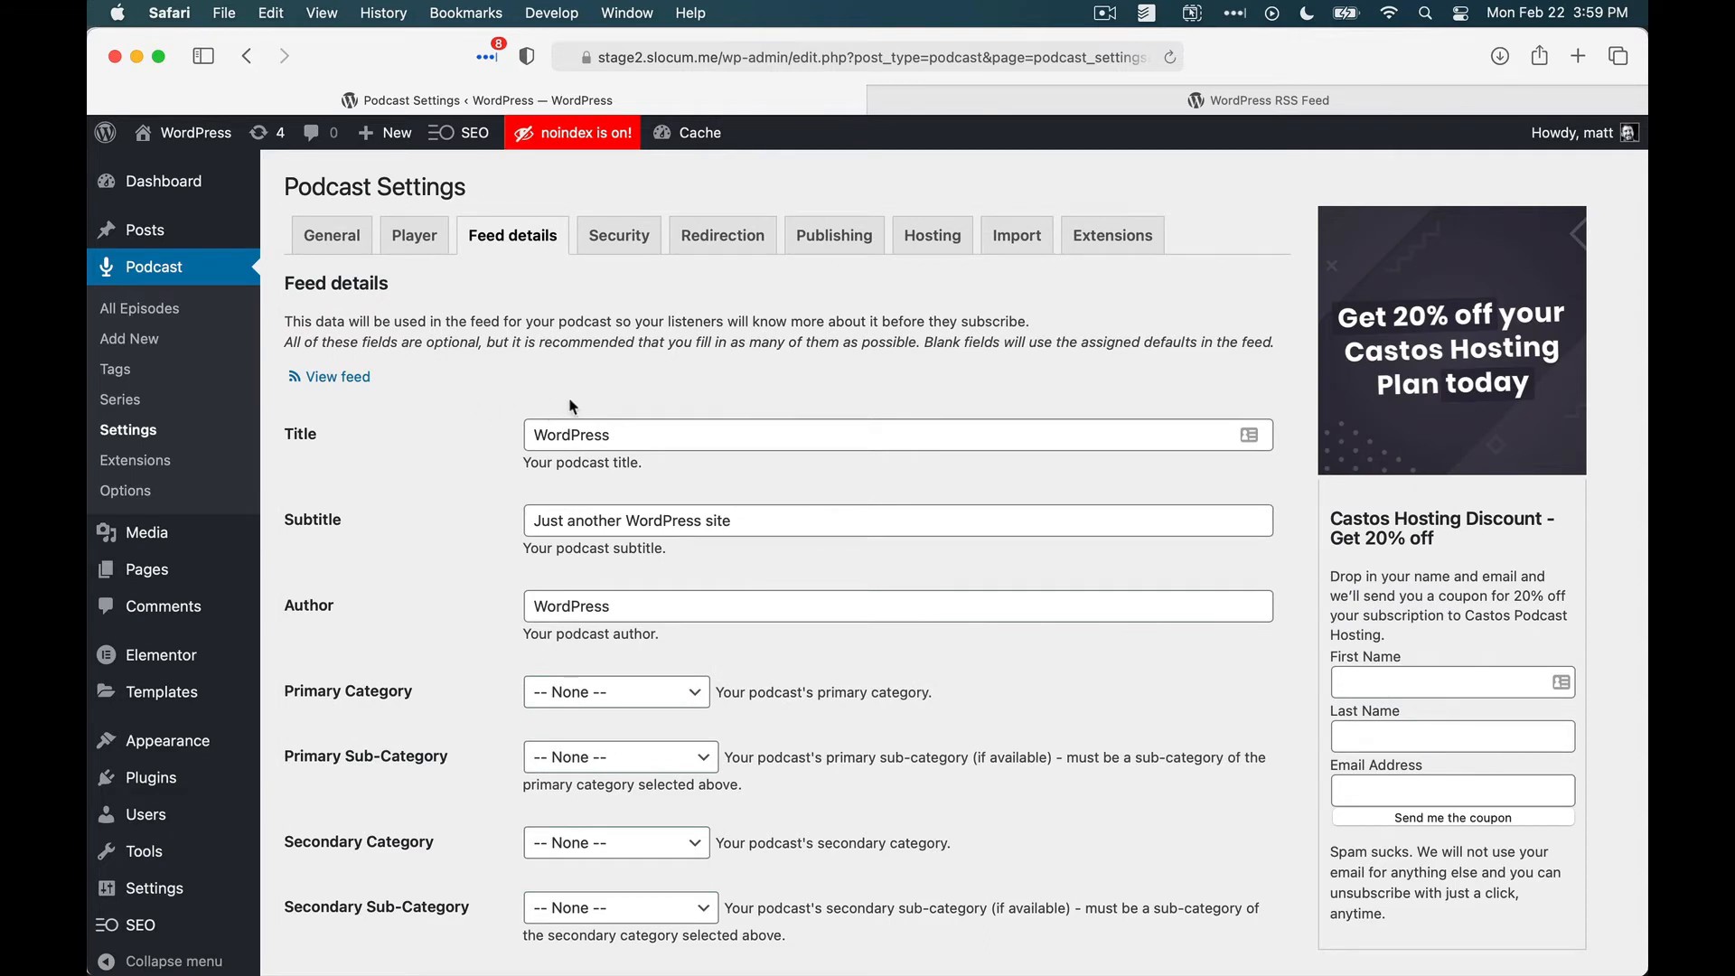
Examine the feed details fields, from title and categories through cover image, owner information and publish date source.
scroll(729, 420, down, 2)
scroll(728, 420, down, 2)
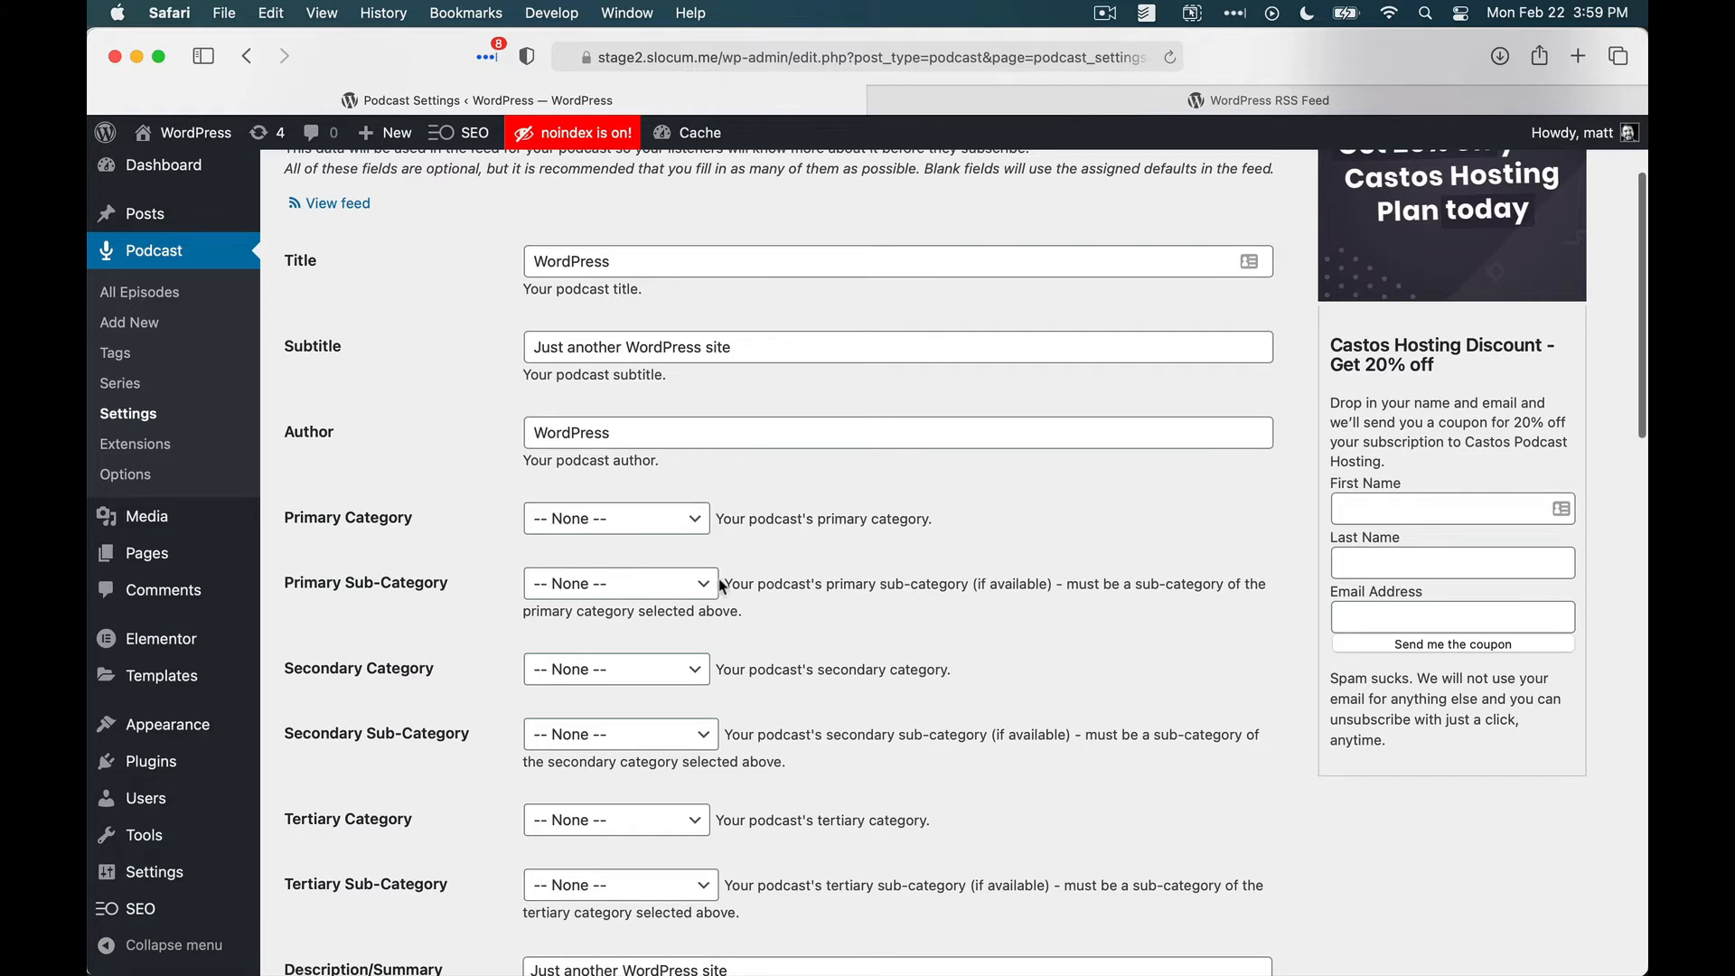
scroll(686, 534, down, 3)
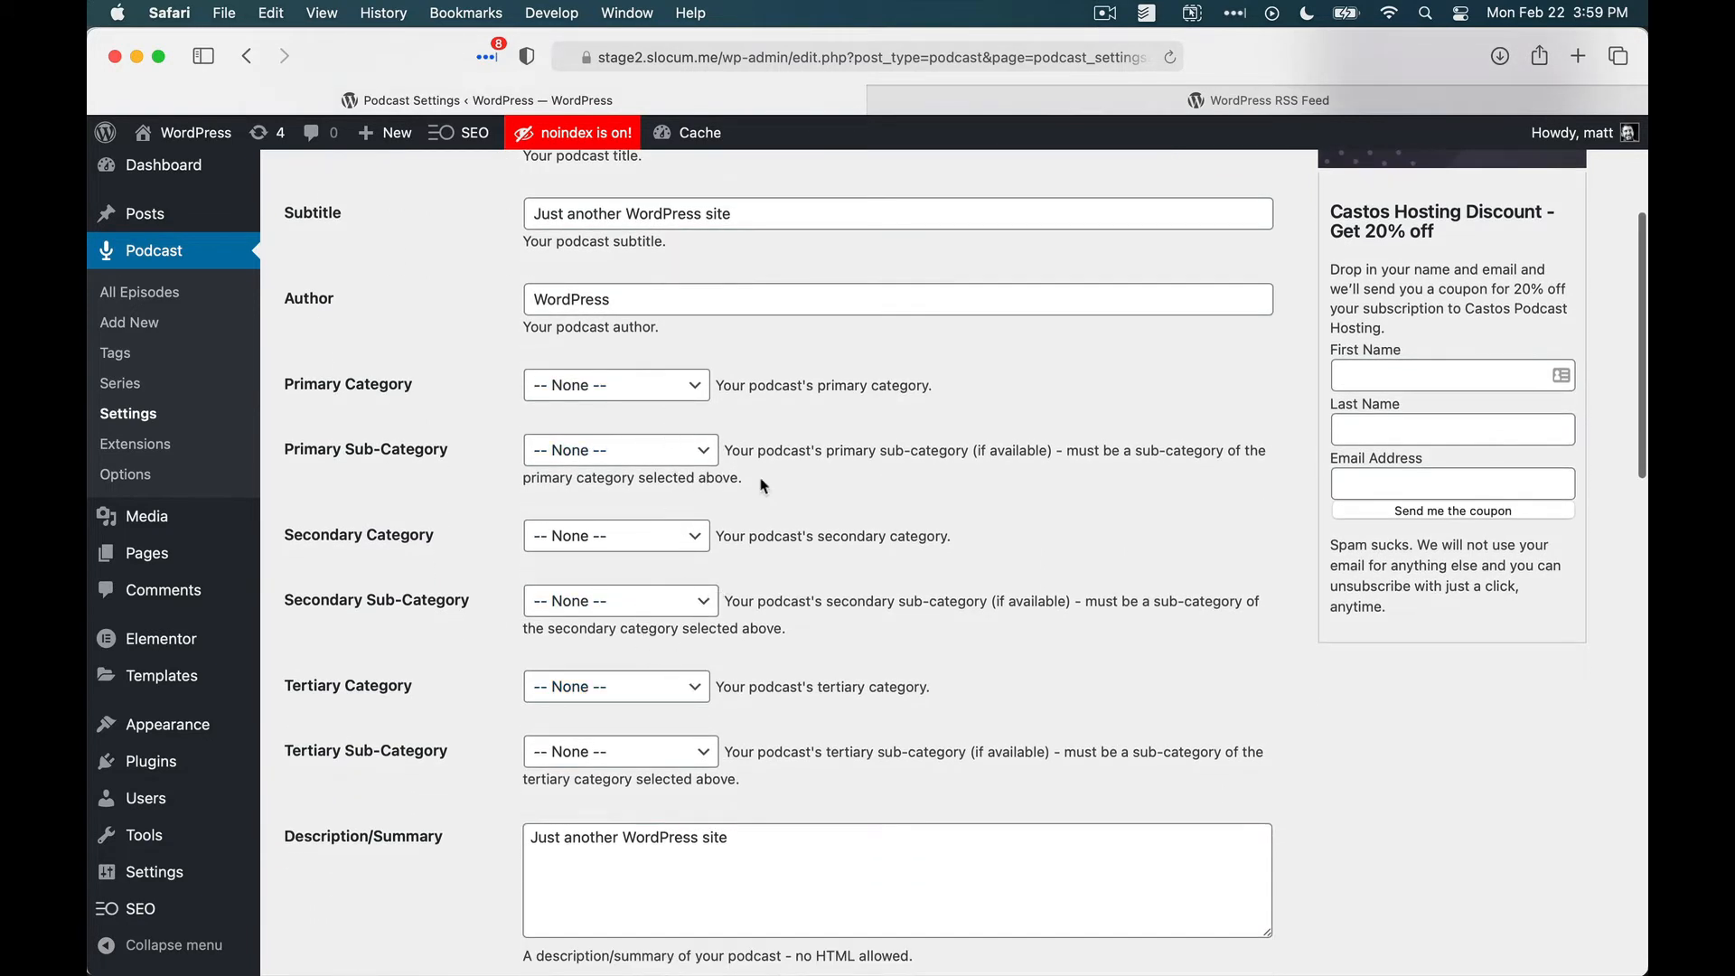
scroll(681, 539, down, 8)
scroll(681, 538, down, 5)
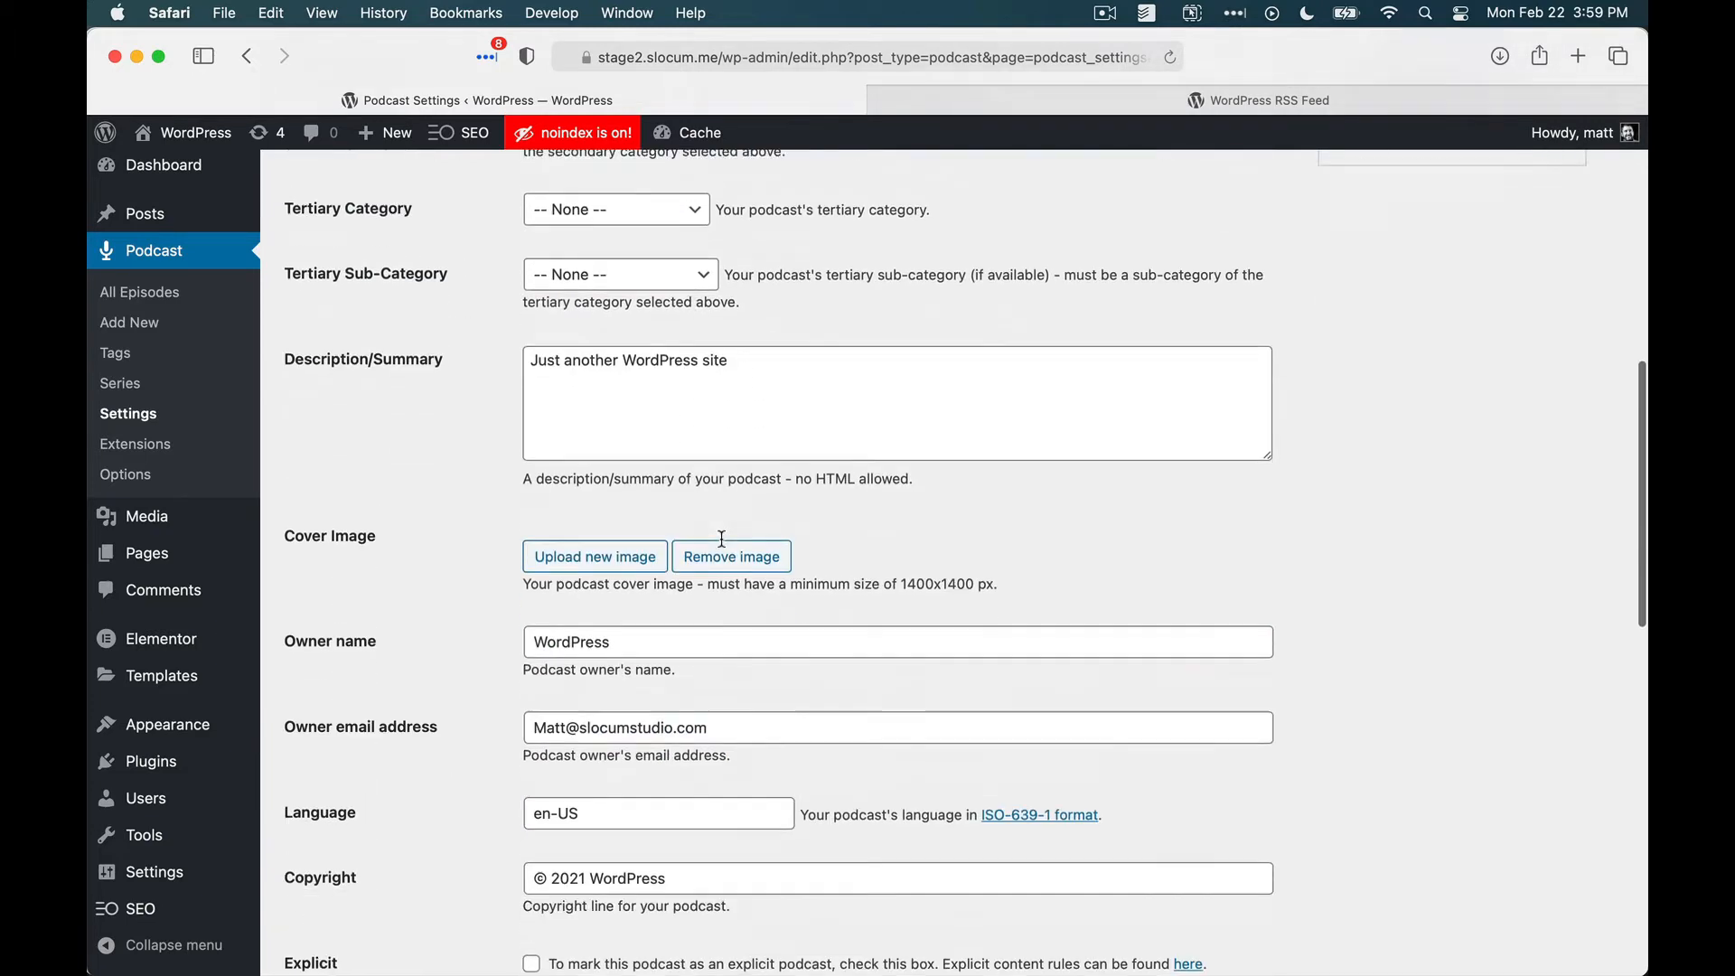
scroll(682, 664, down, 6)
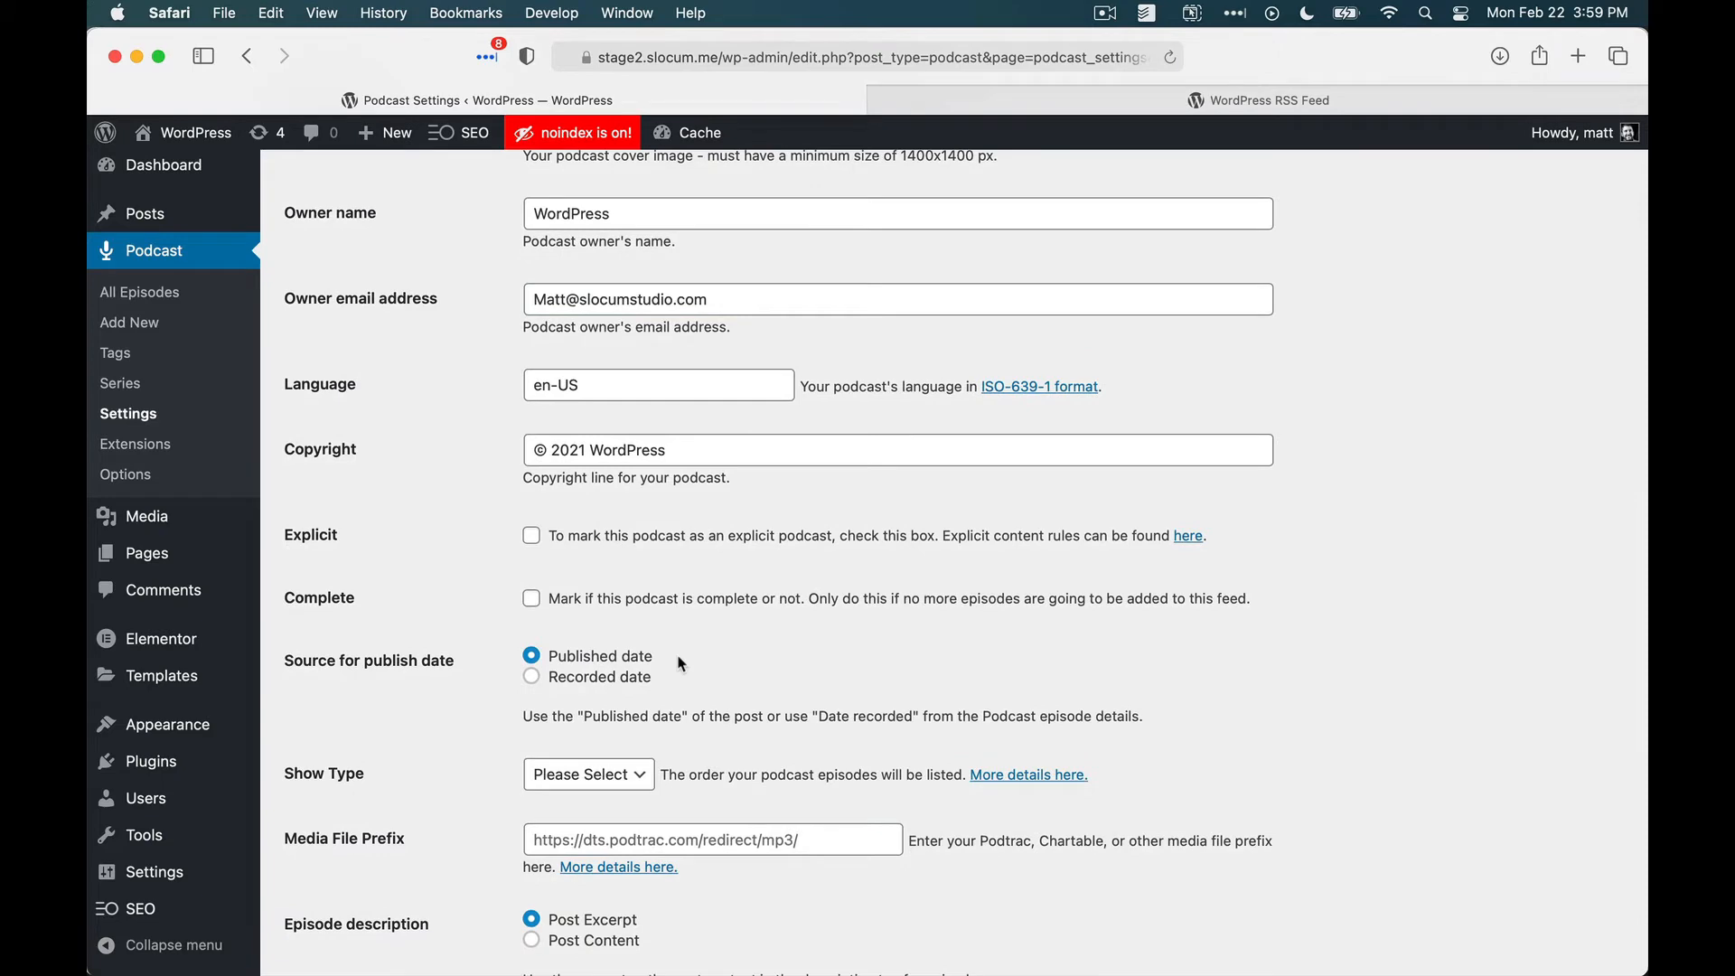
scroll(682, 664, up, 20)
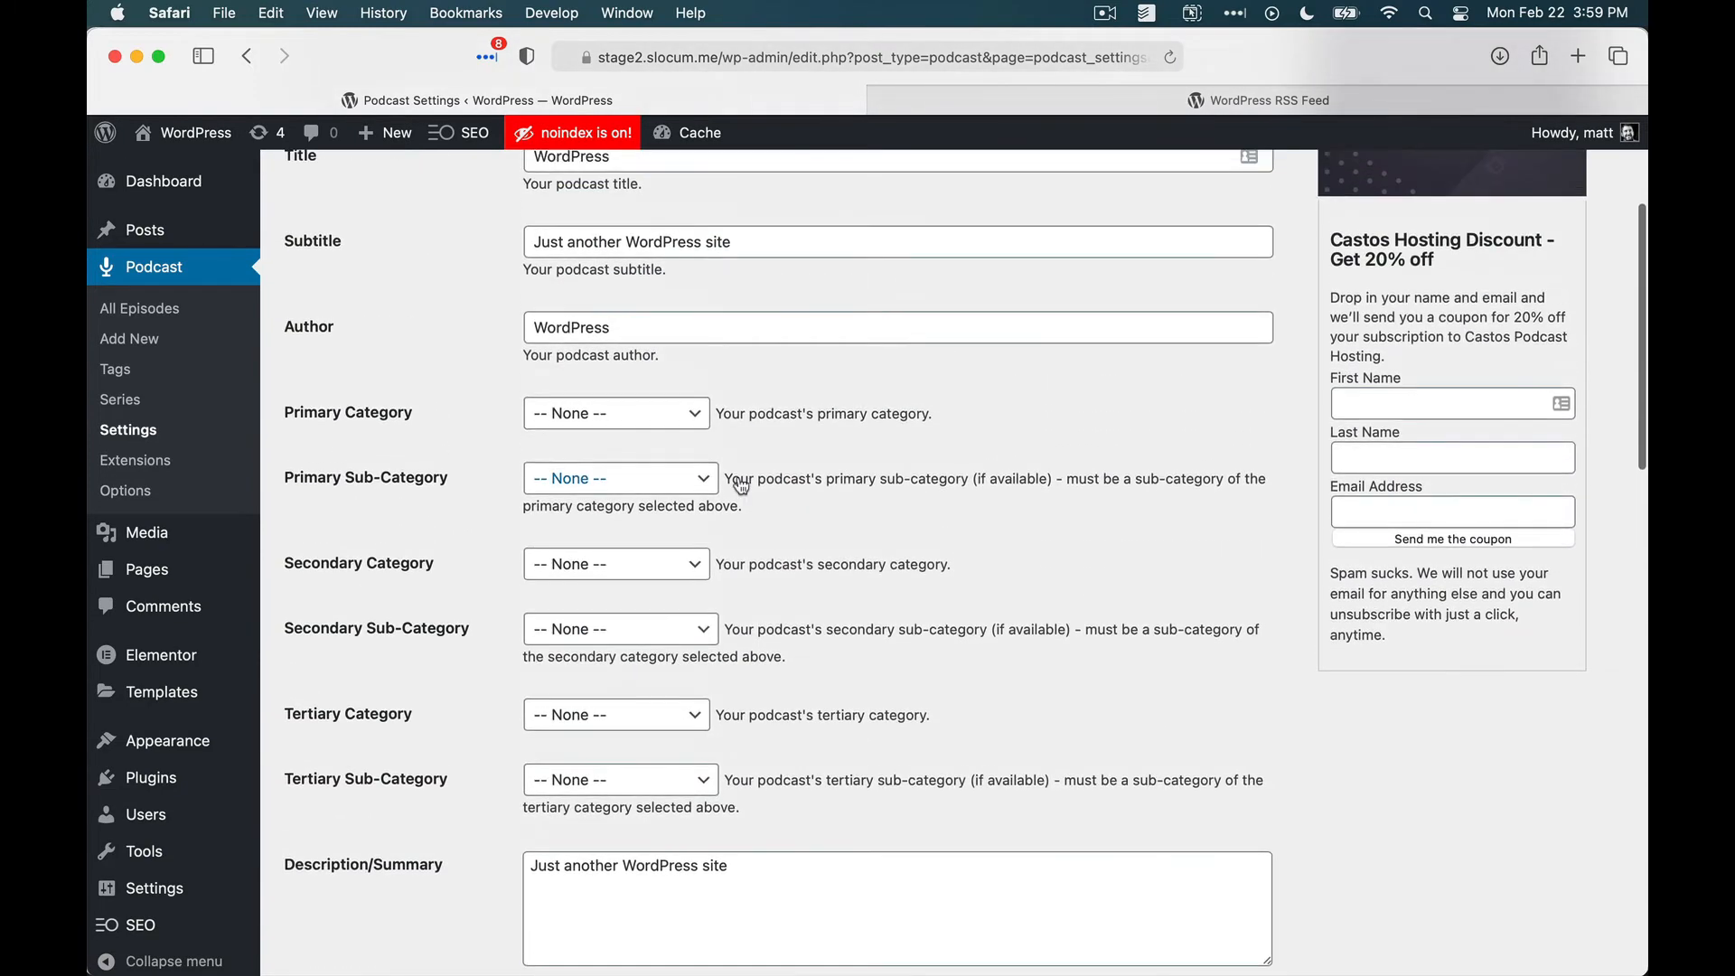
scroll(766, 430, up, 3)
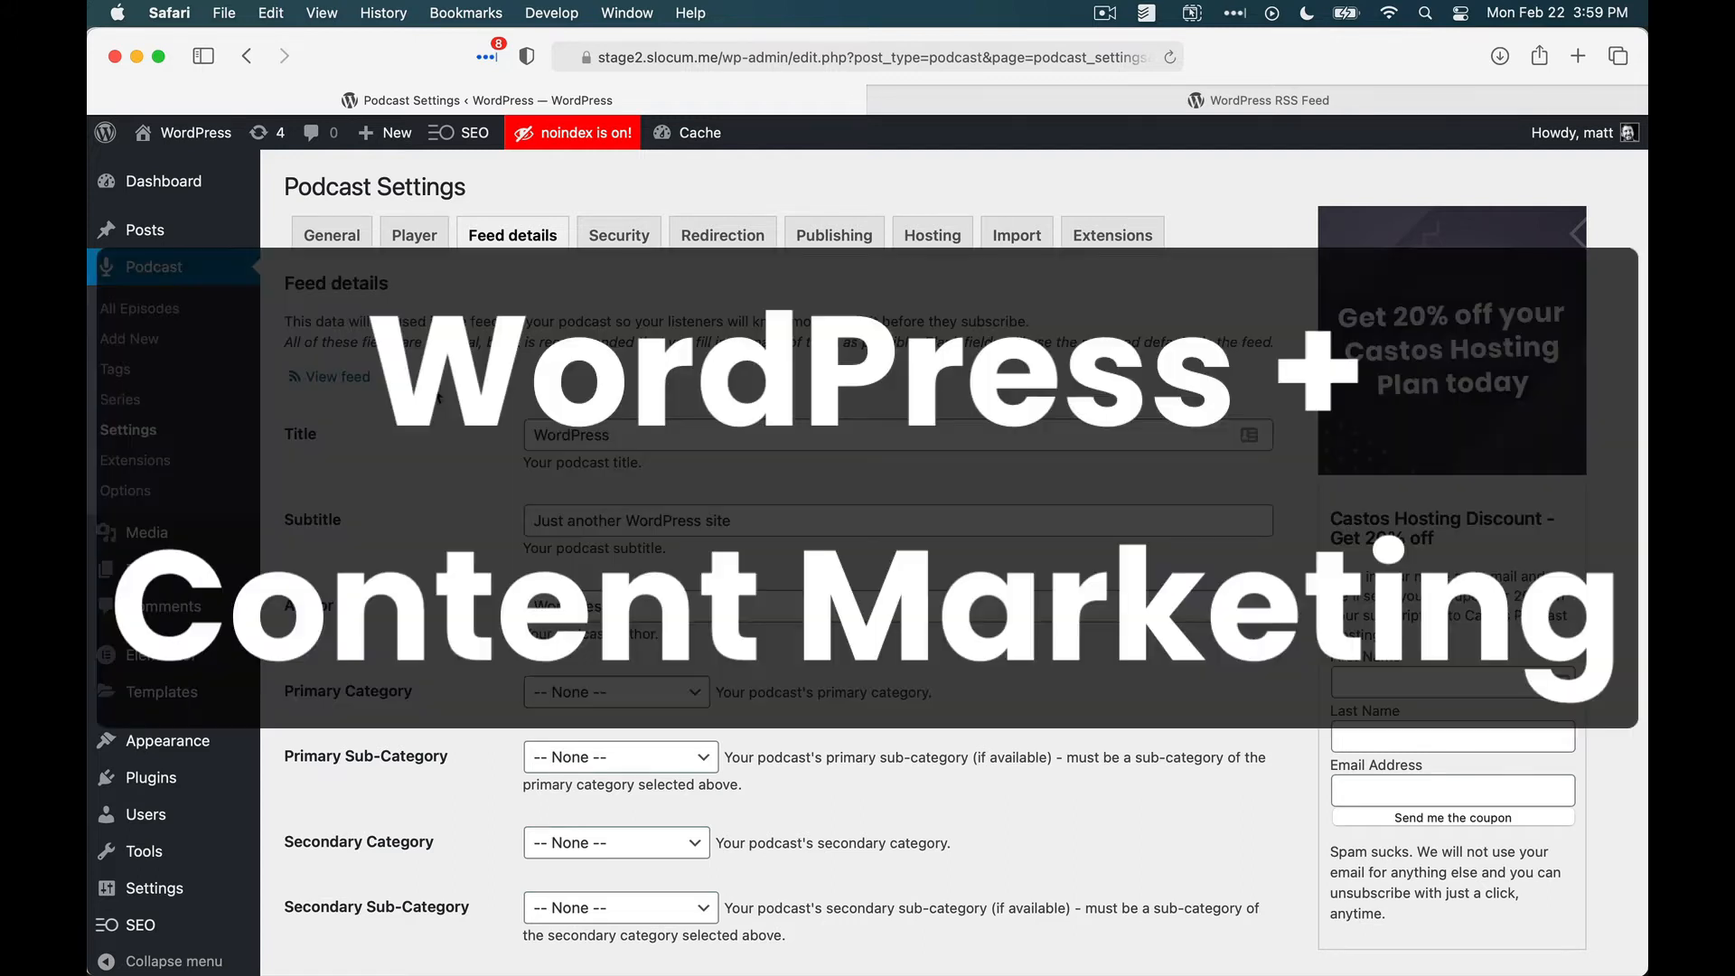
Open the episode "Prices are going UP!!" for editing from the episode list and dismiss the autosave notice.
click(169, 321)
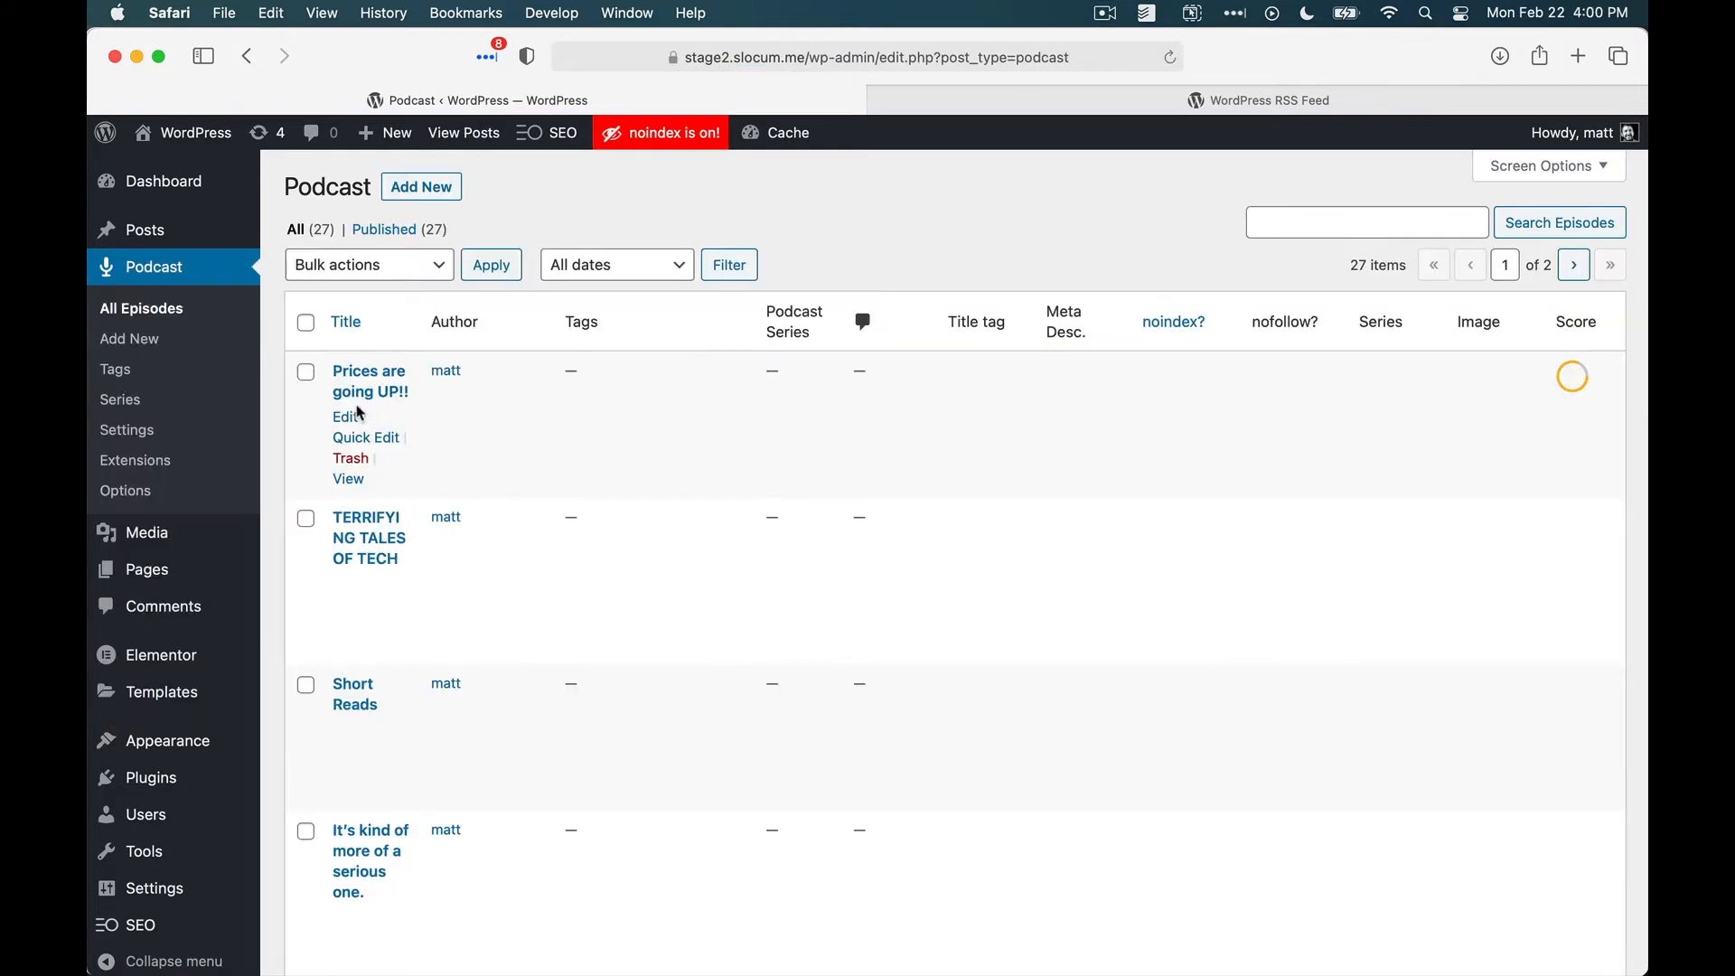
click(346, 419)
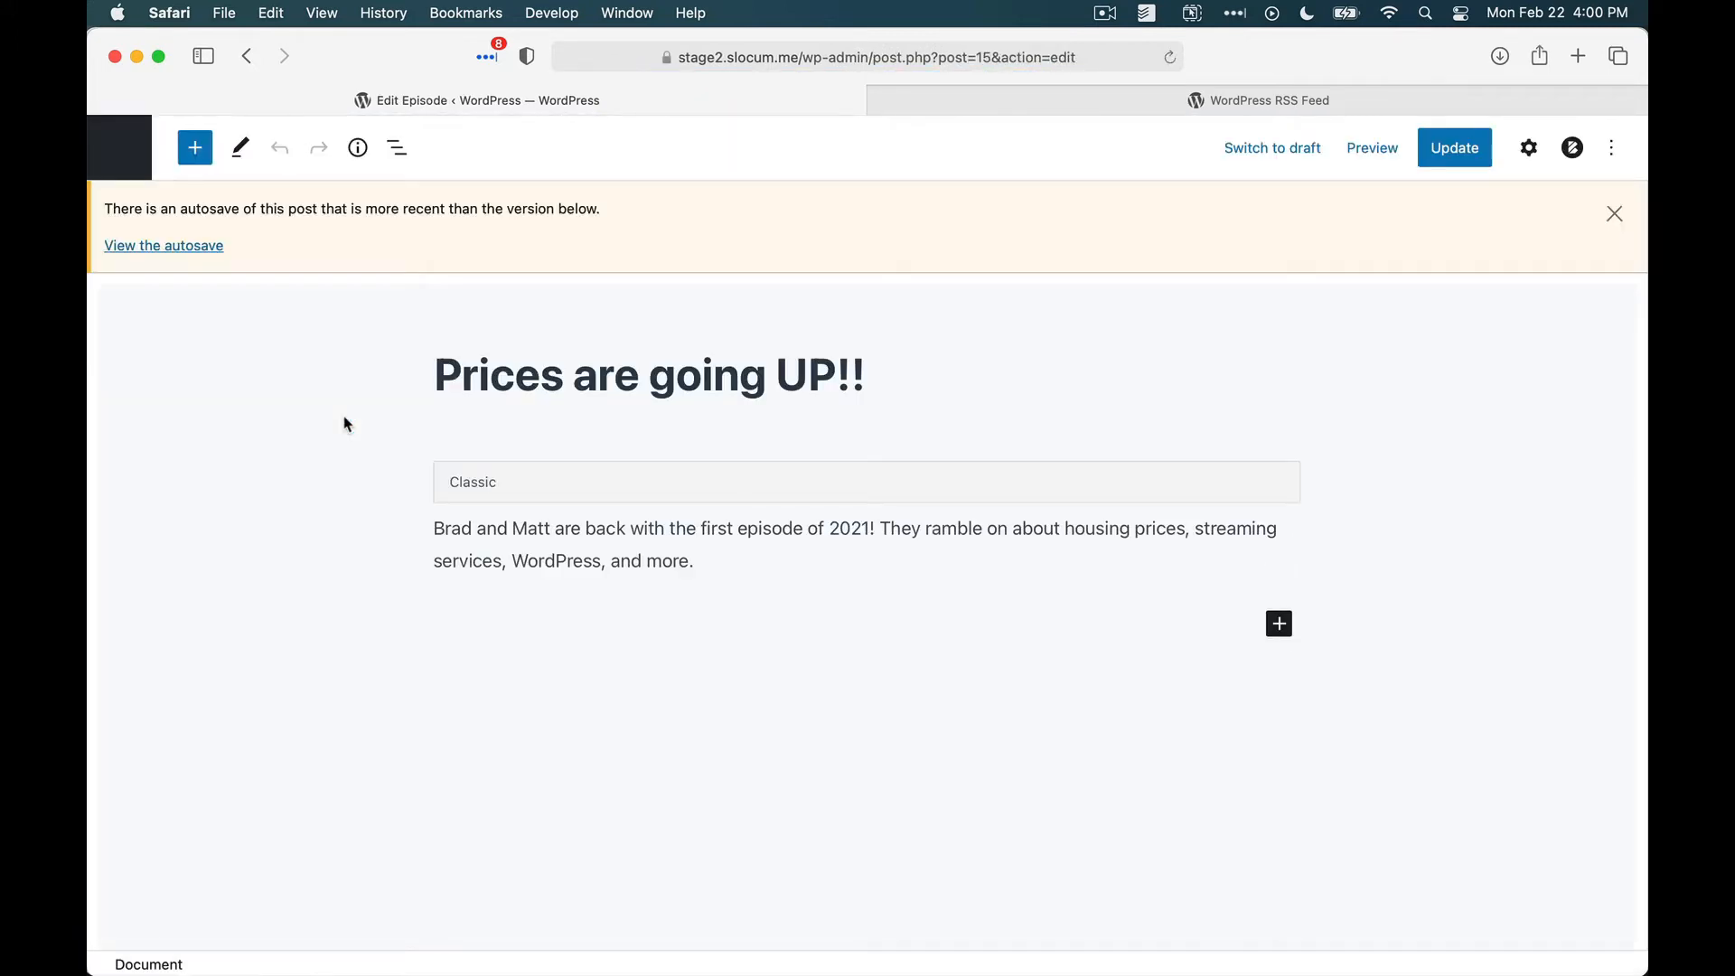
click(1614, 215)
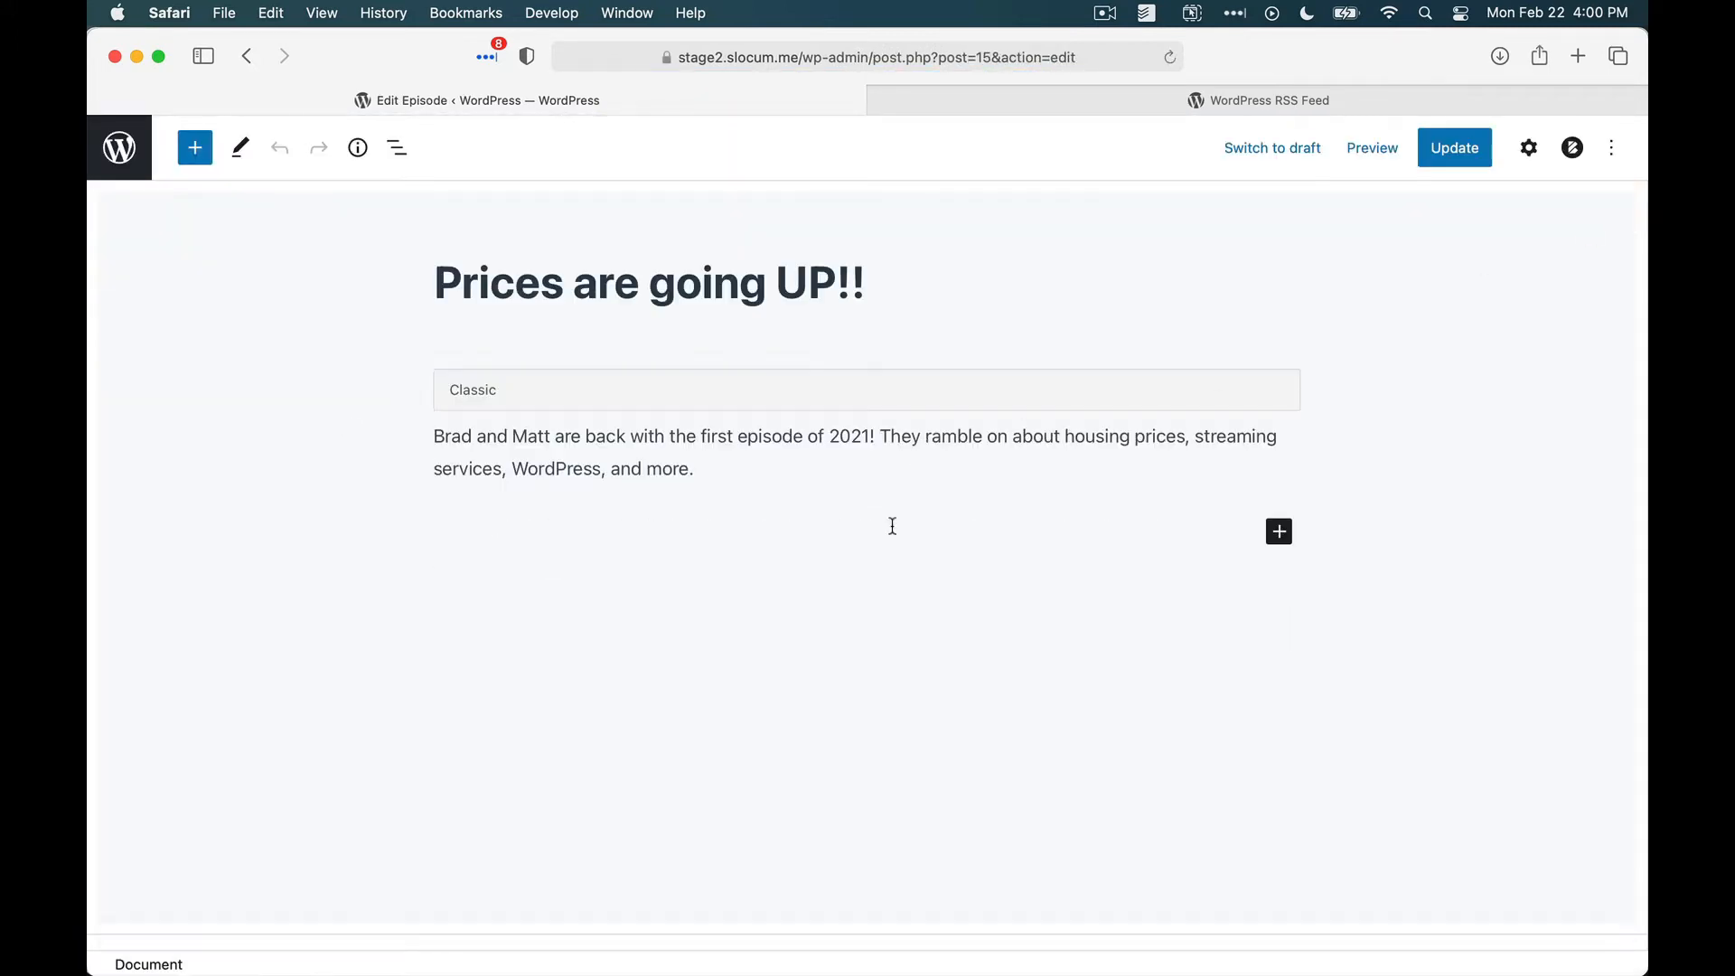
Add an empty paragraph block below the episode's description.
click(755, 689)
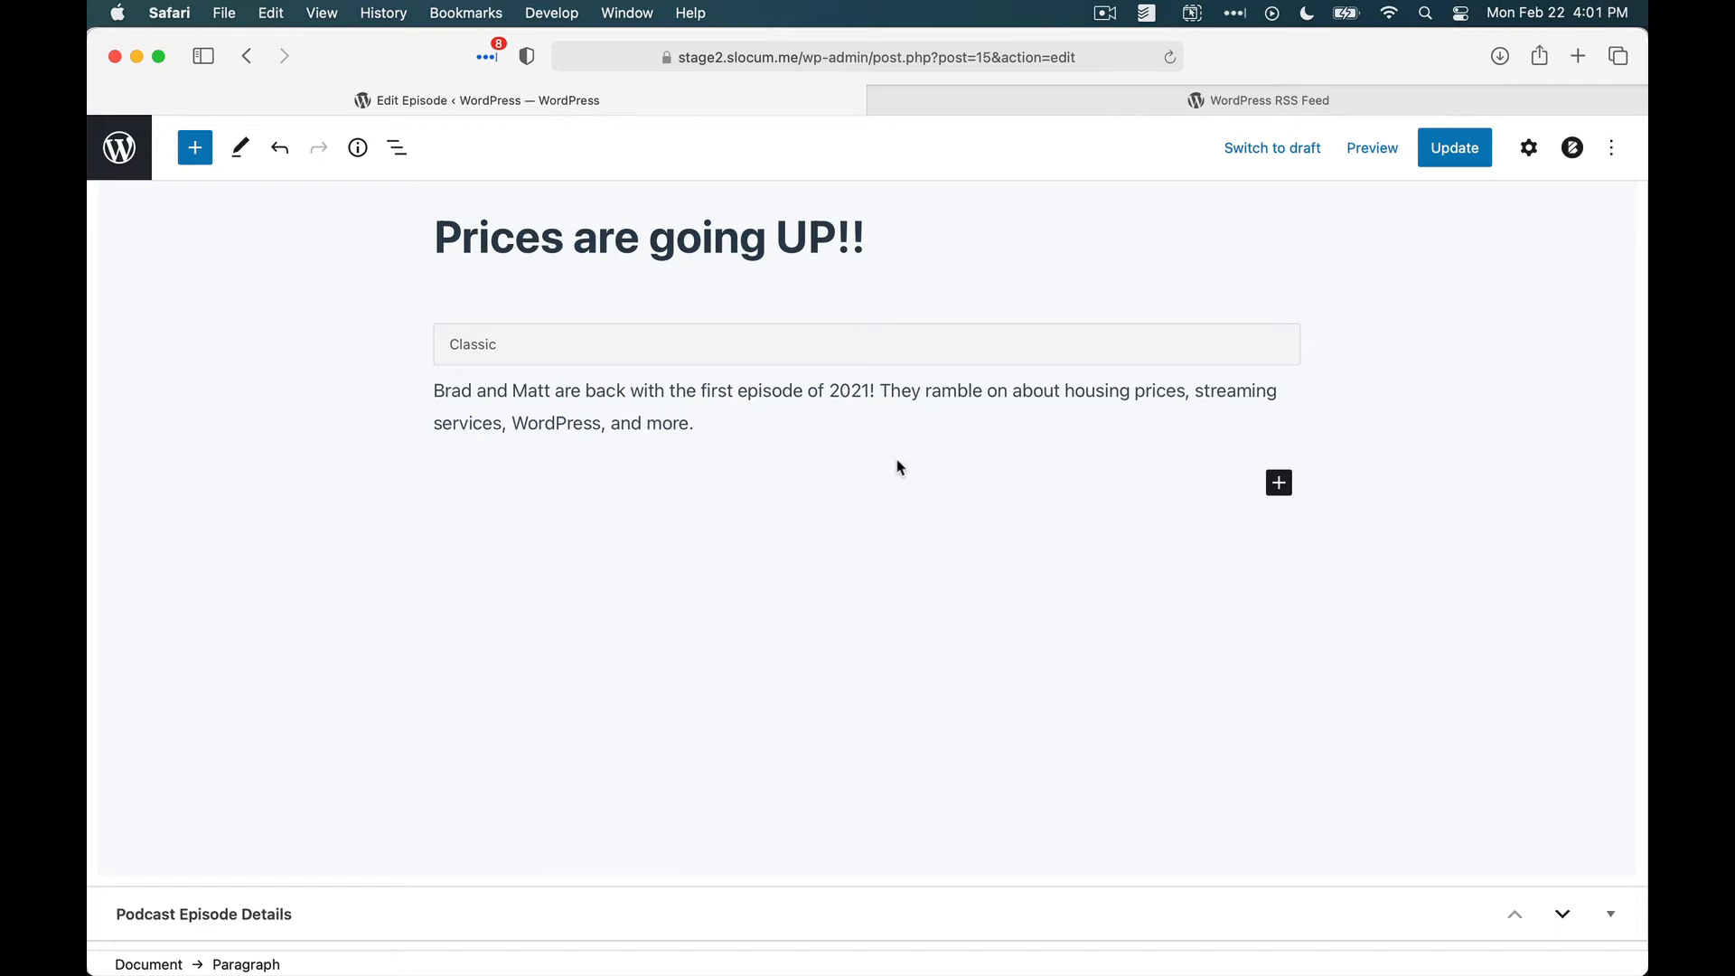
click(814, 453)
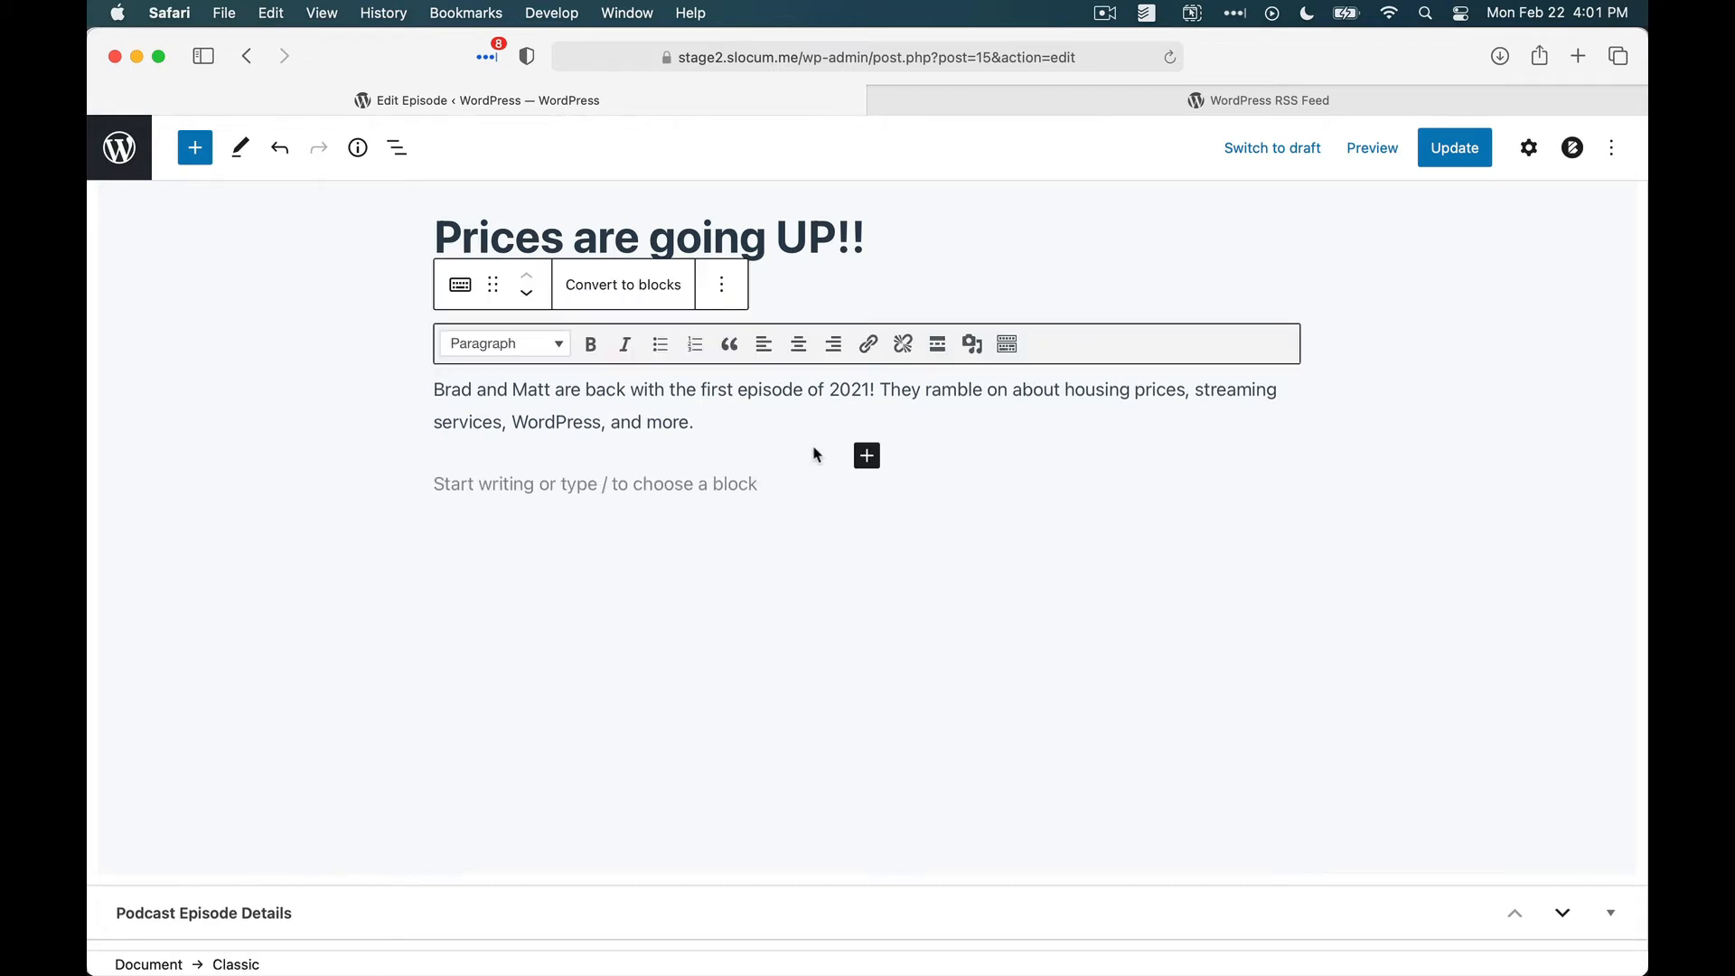
click(682, 488)
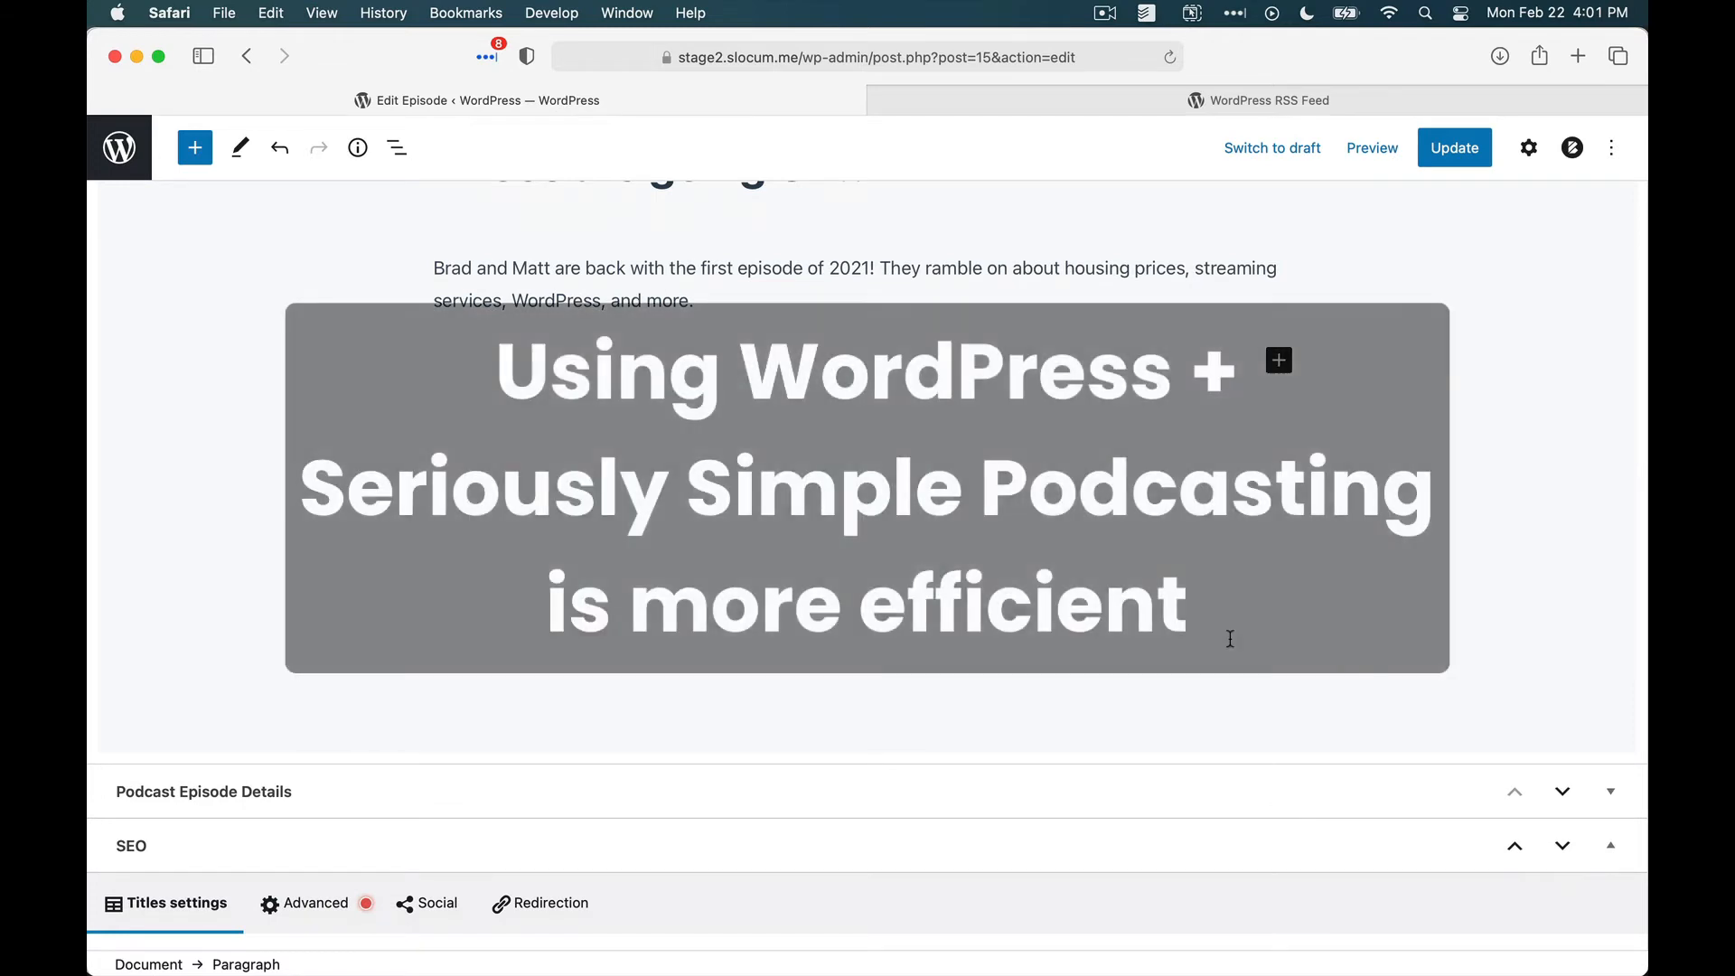
Expand the Podcast Episode Details, review the file, image, duration and date fields, and collapse the section again.
click(1609, 795)
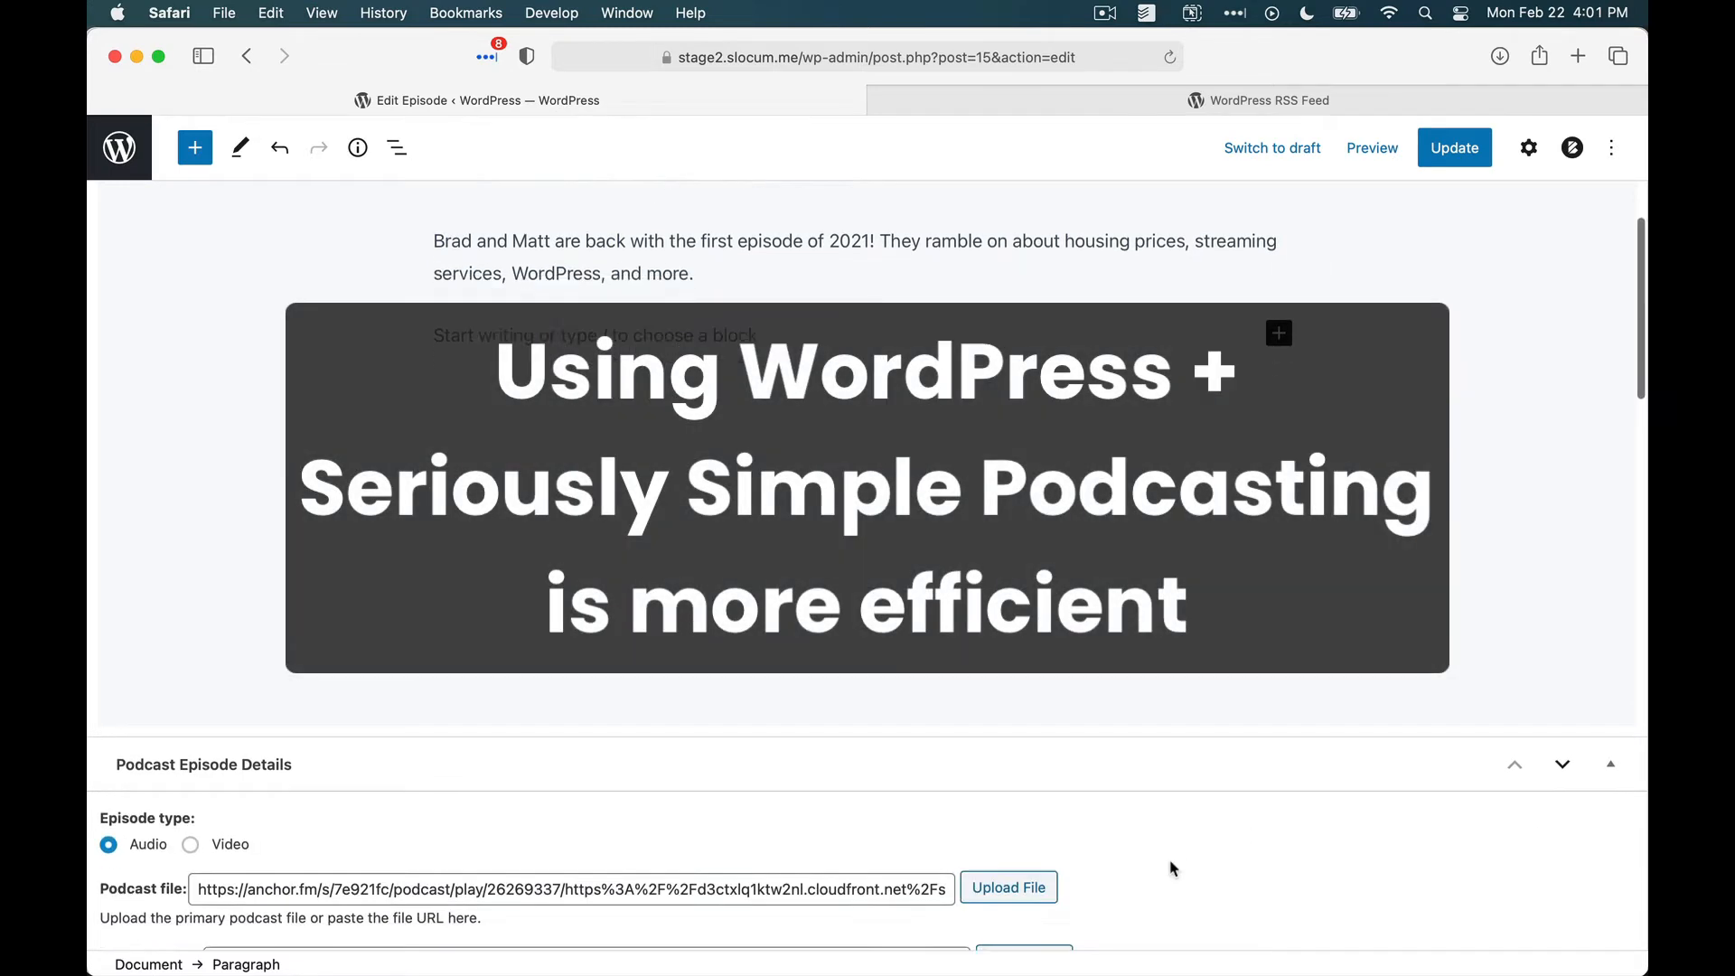
scroll(1169, 862, down, 5)
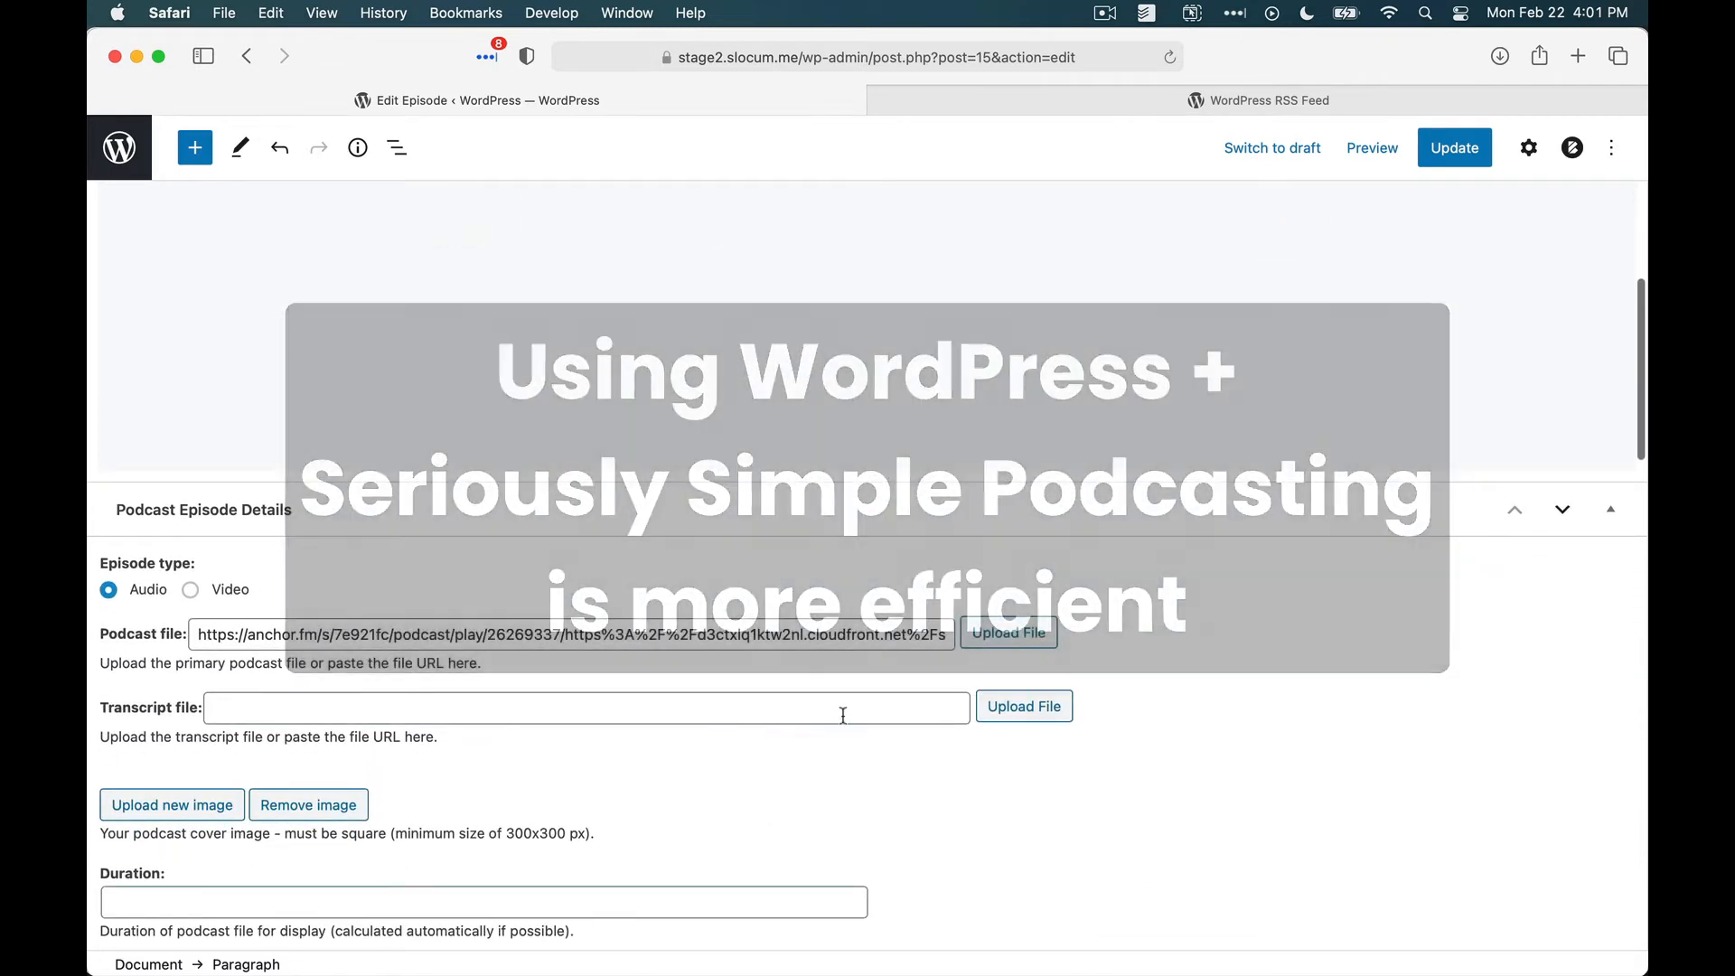
scroll(705, 712, down, 3)
scroll(388, 714, down, 2)
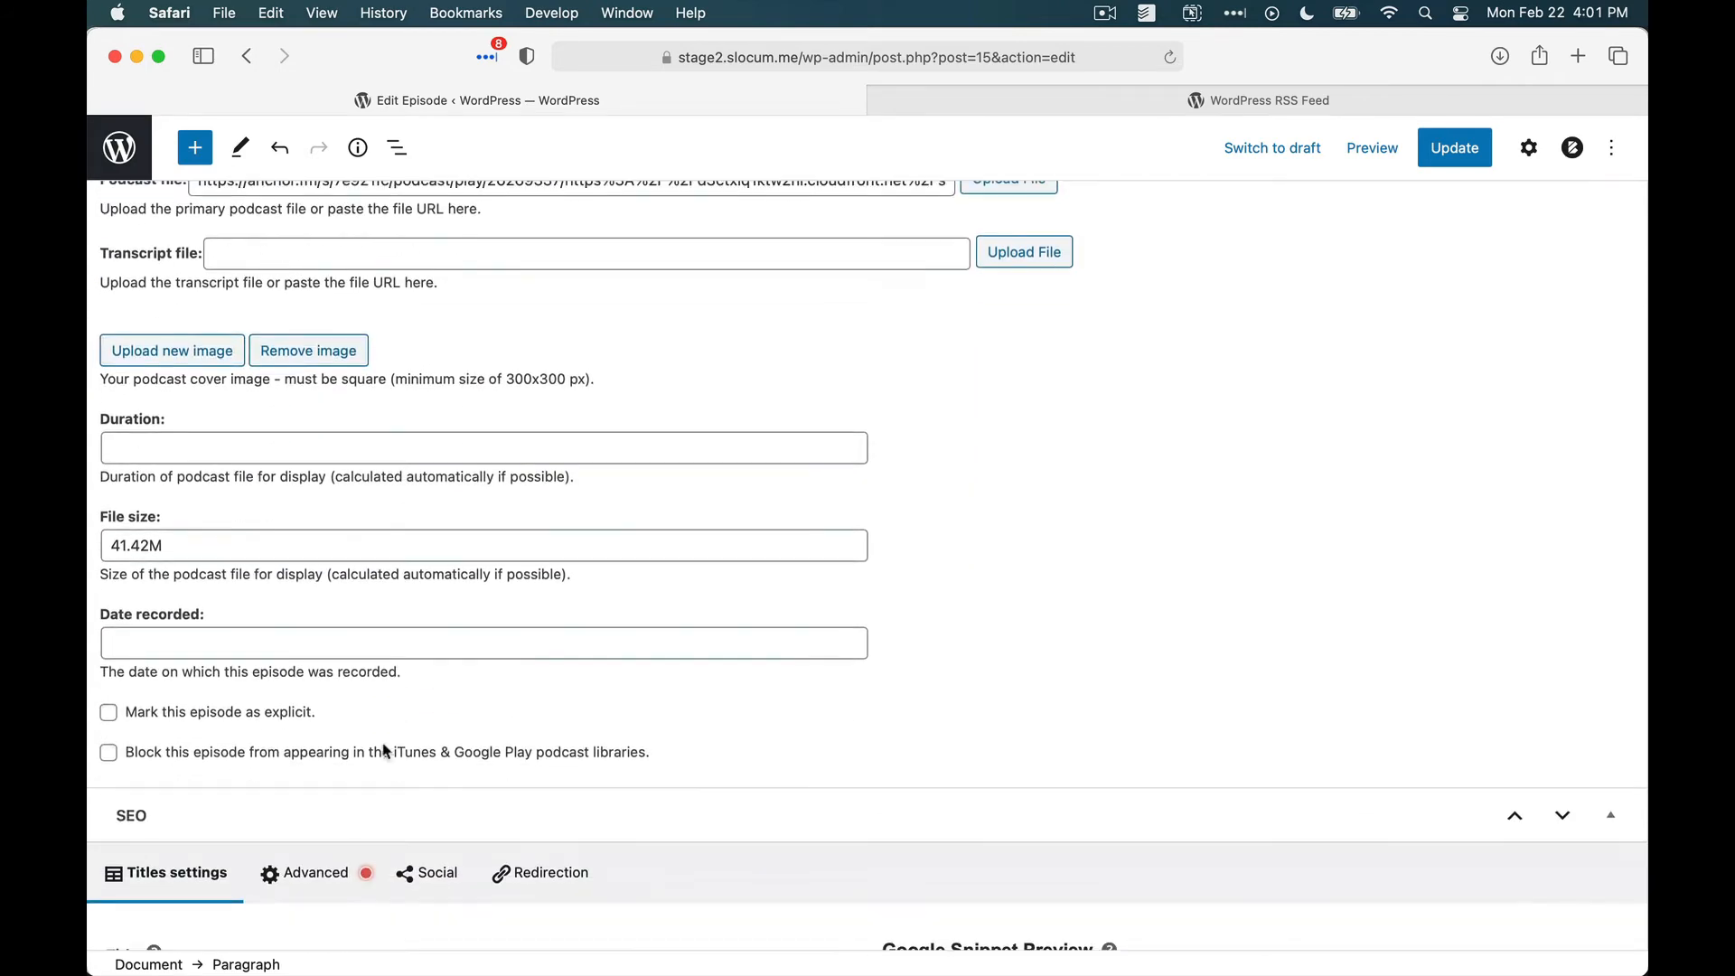
scroll(670, 751, up, 7)
scroll(672, 751, up, 3)
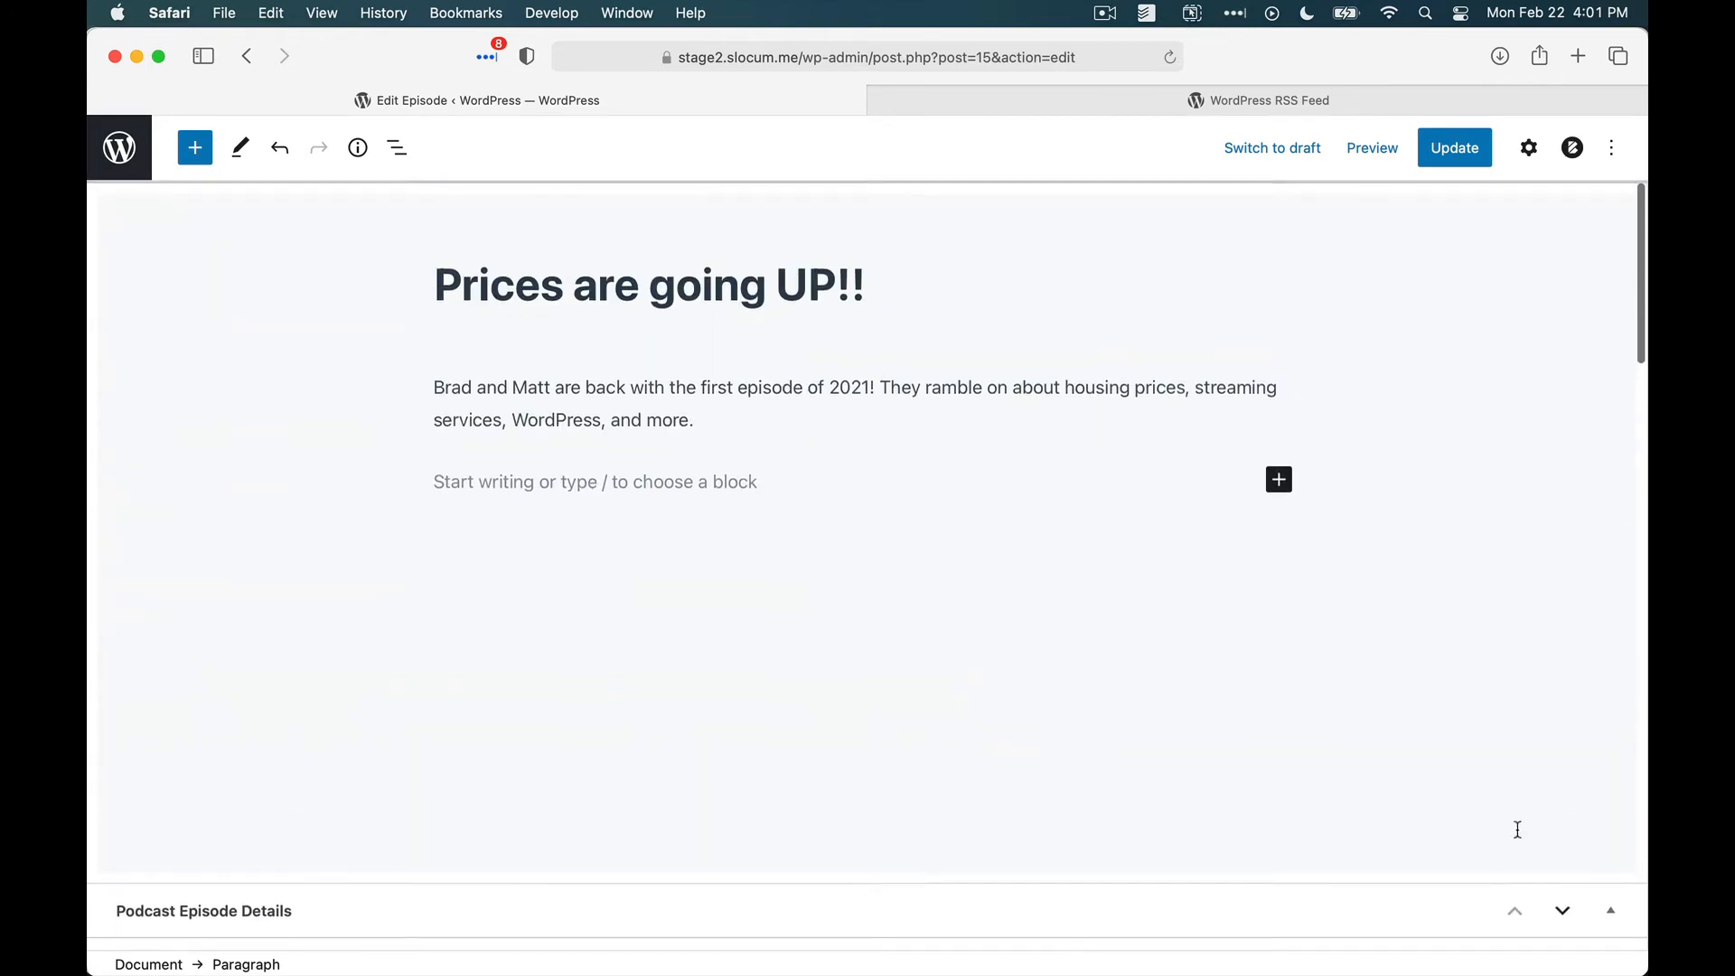
click(1610, 909)
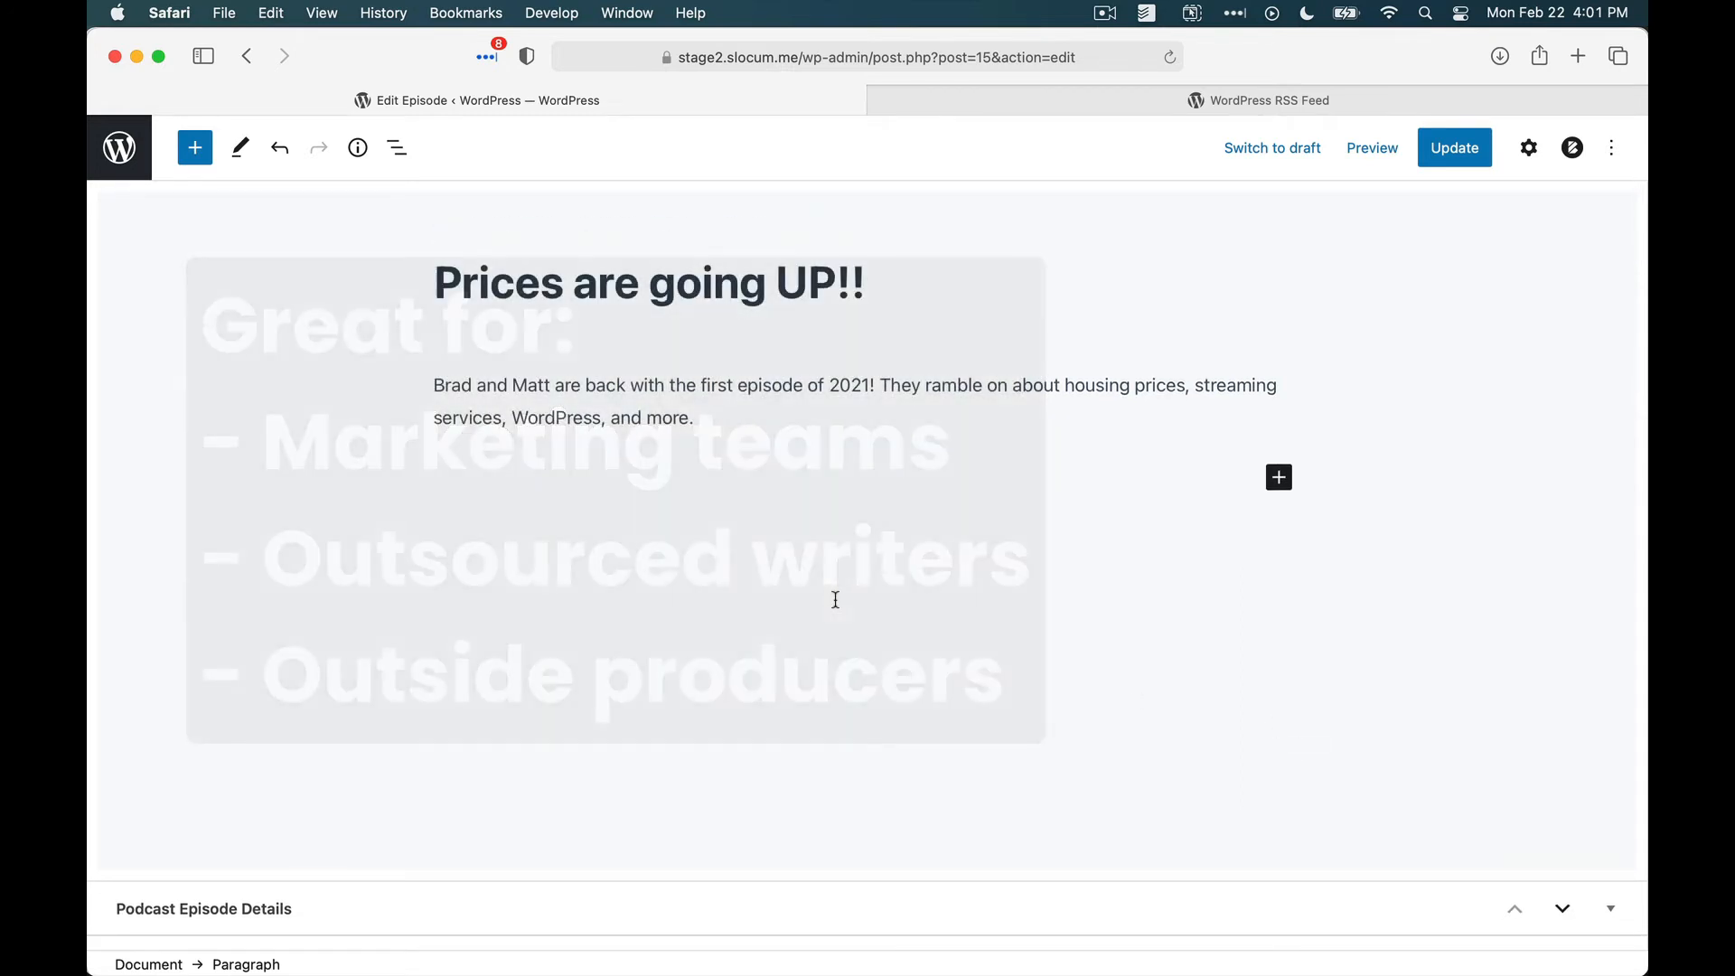
Review the episode's SEO title, meta description and Google snippet preview.
scroll(835, 599, down, 2)
scroll(840, 542, down, 8)
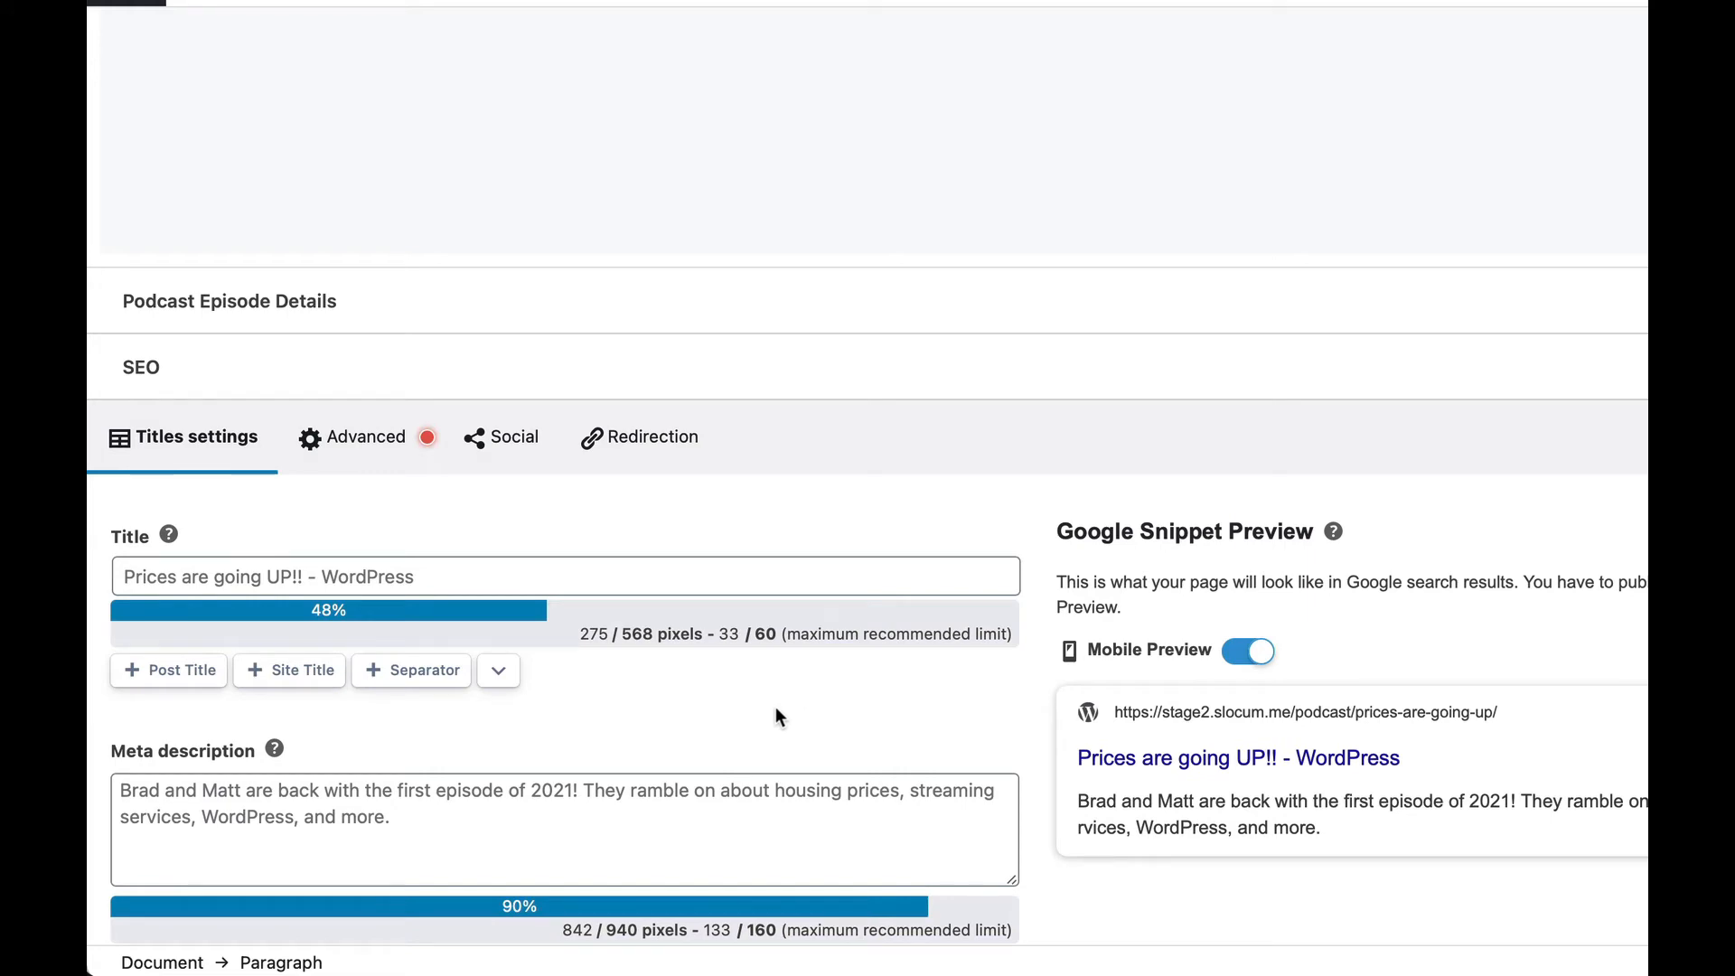
scroll(776, 707, down, 2)
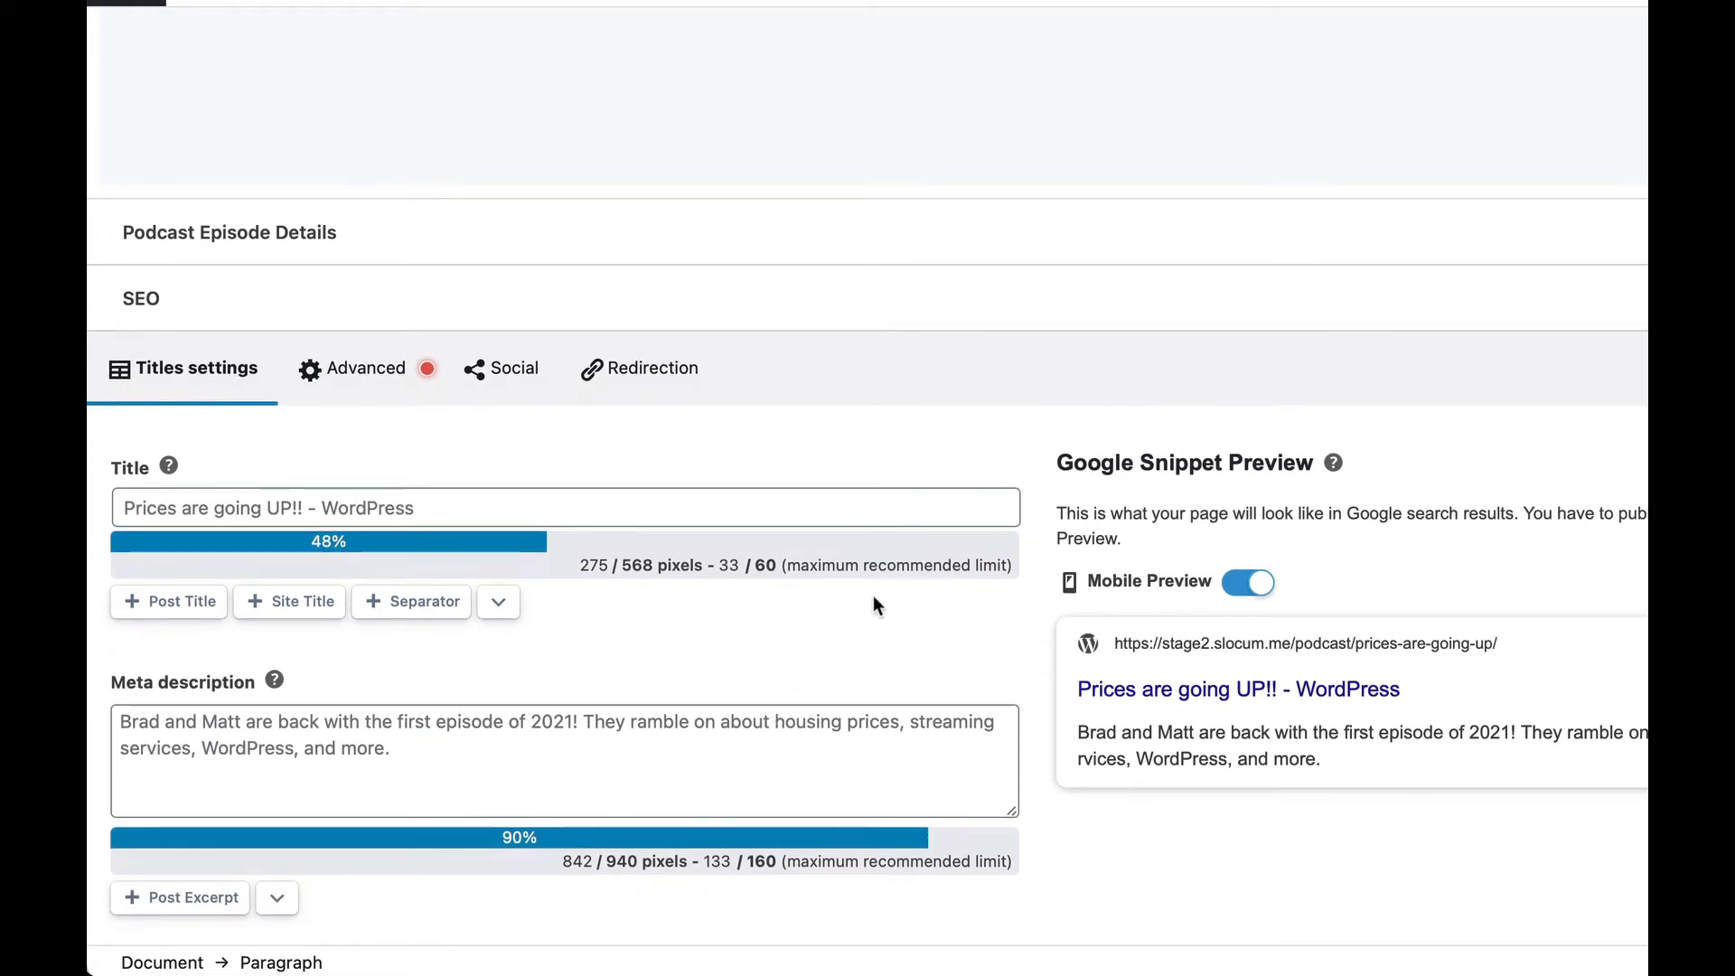
scroll(935, 573, up, 10)
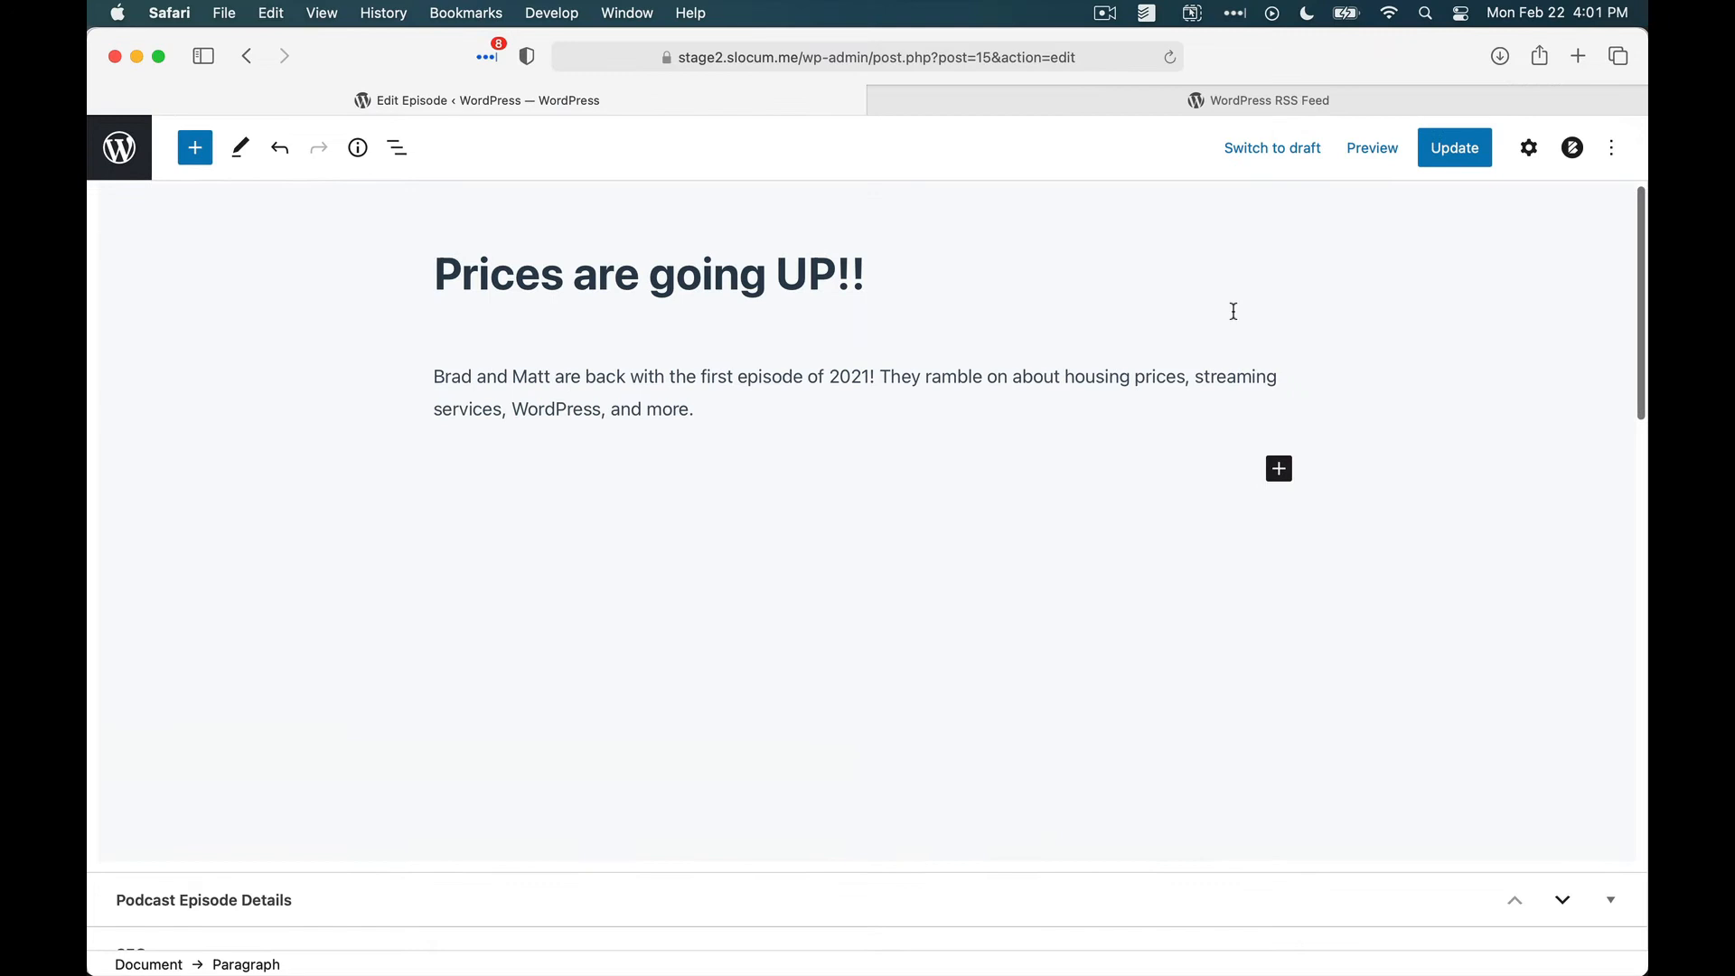
Preview the episode page in a new tab, close the RSS feed tab, and return to the episode editor.
click(1372, 149)
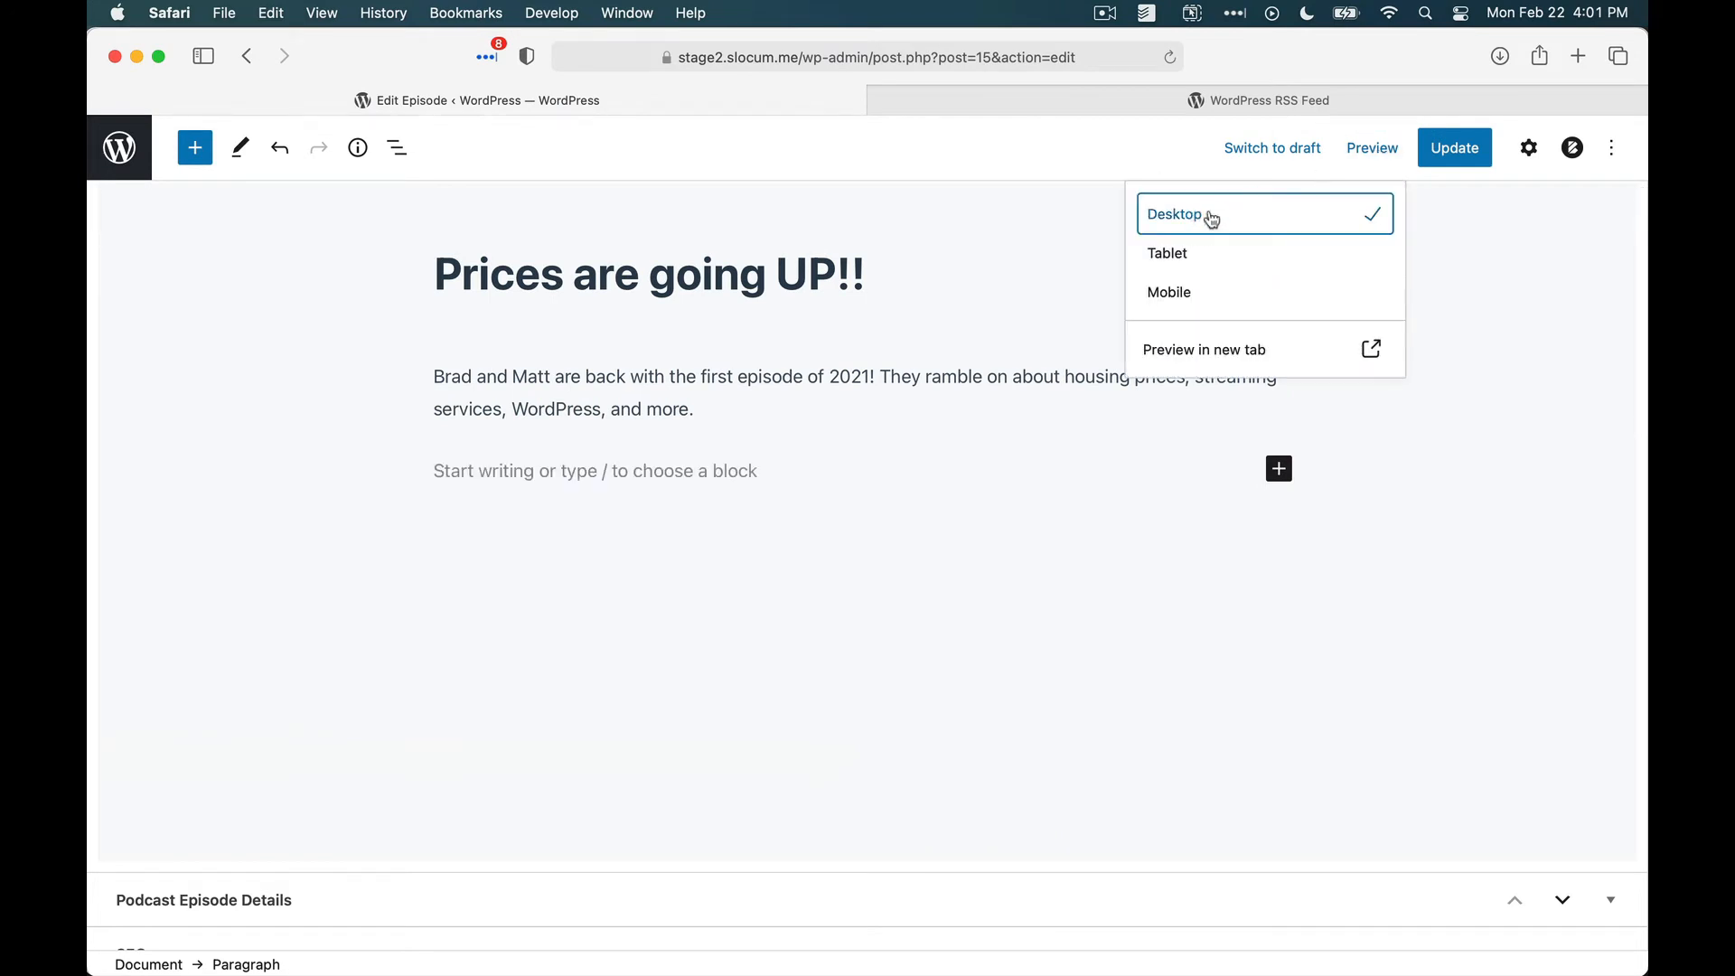
click(1205, 351)
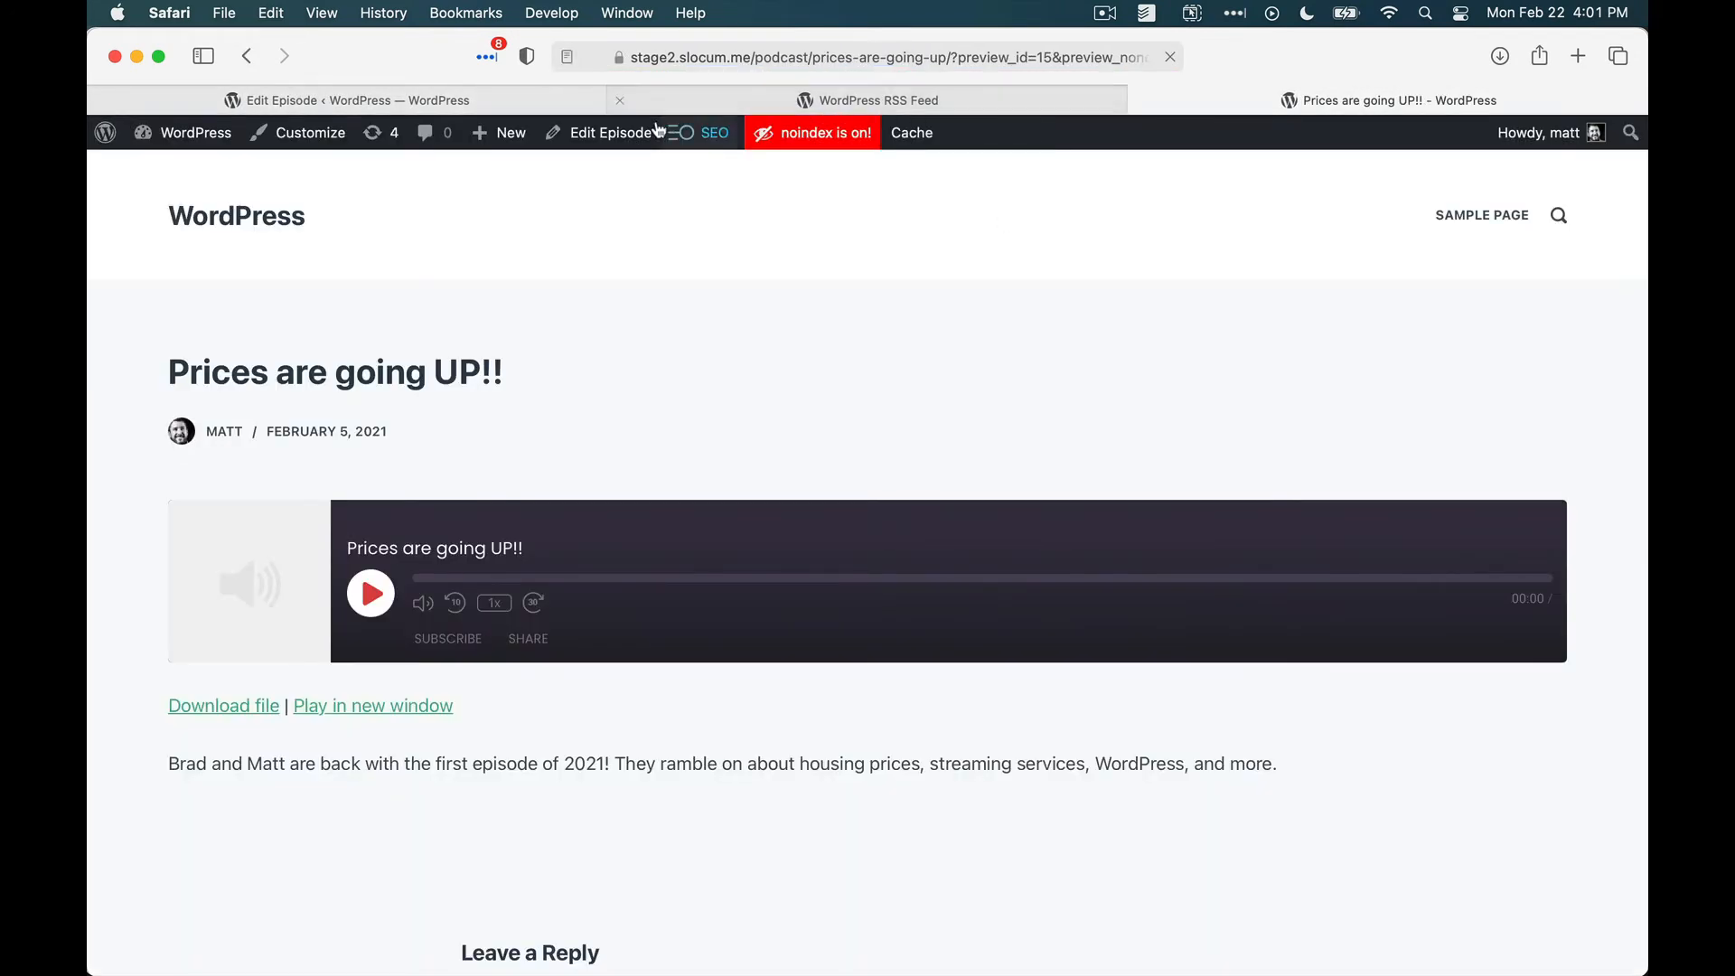
click(620, 100)
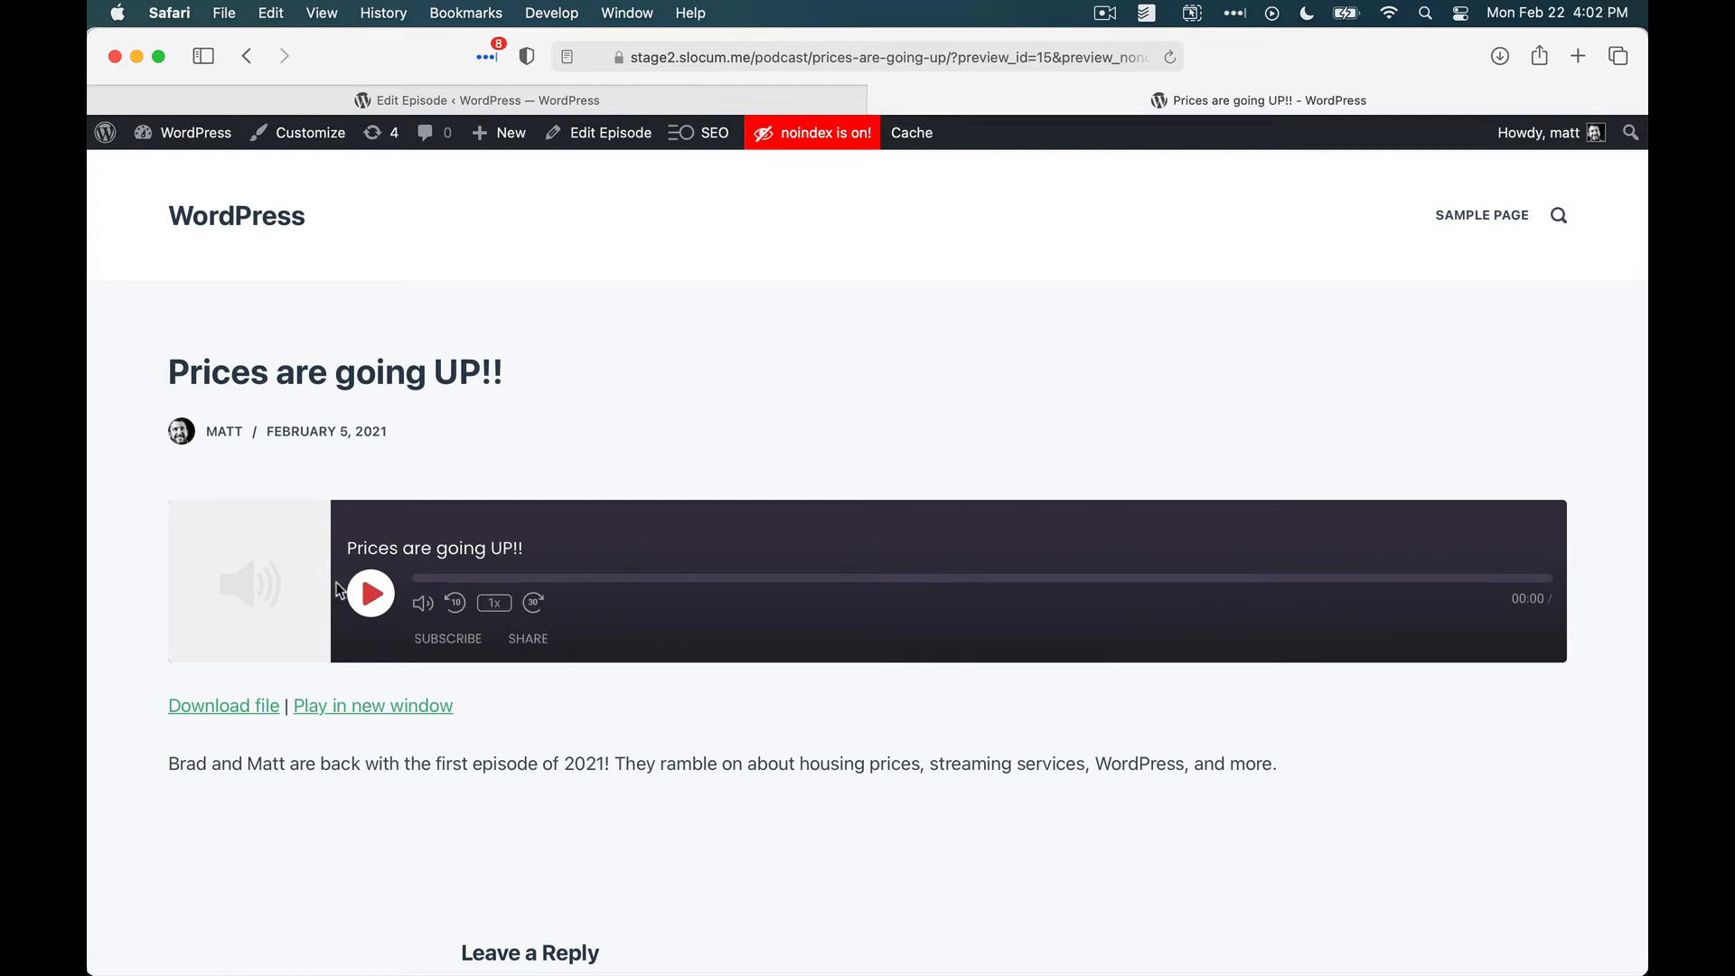
click(546, 99)
Copy the episode's description and paste it five times into the empty paragraph below it.
click(609, 488)
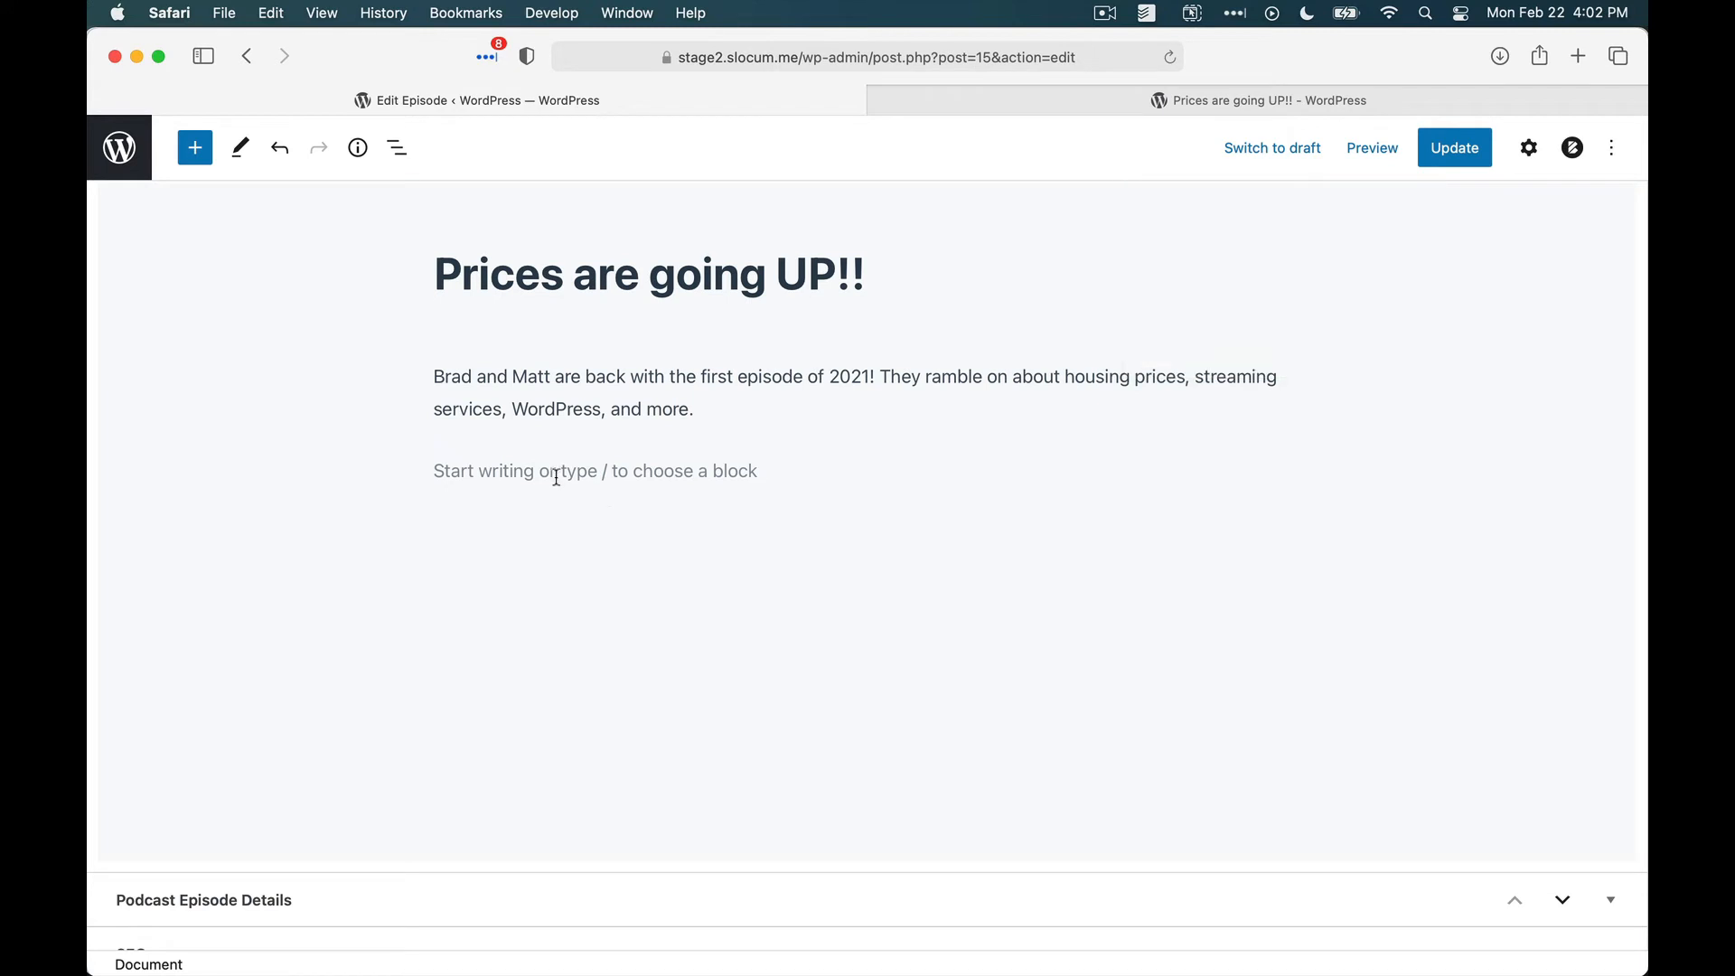
click(557, 478)
click(447, 401)
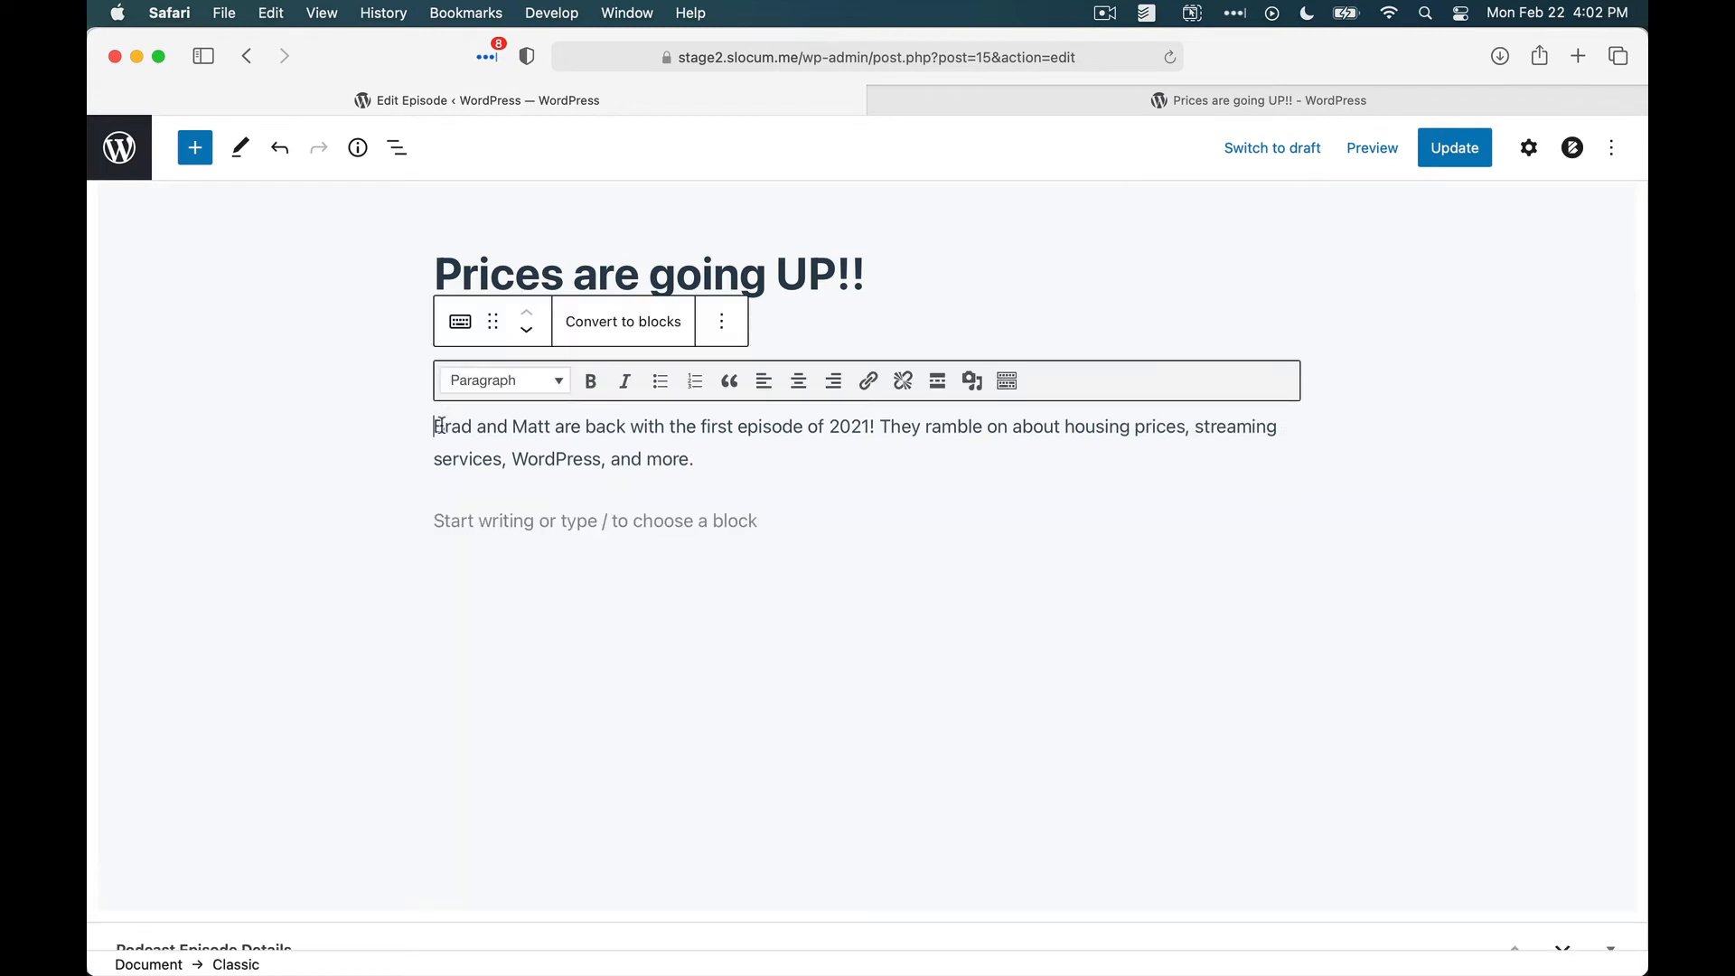
triple_click(440, 425)
click(461, 512)
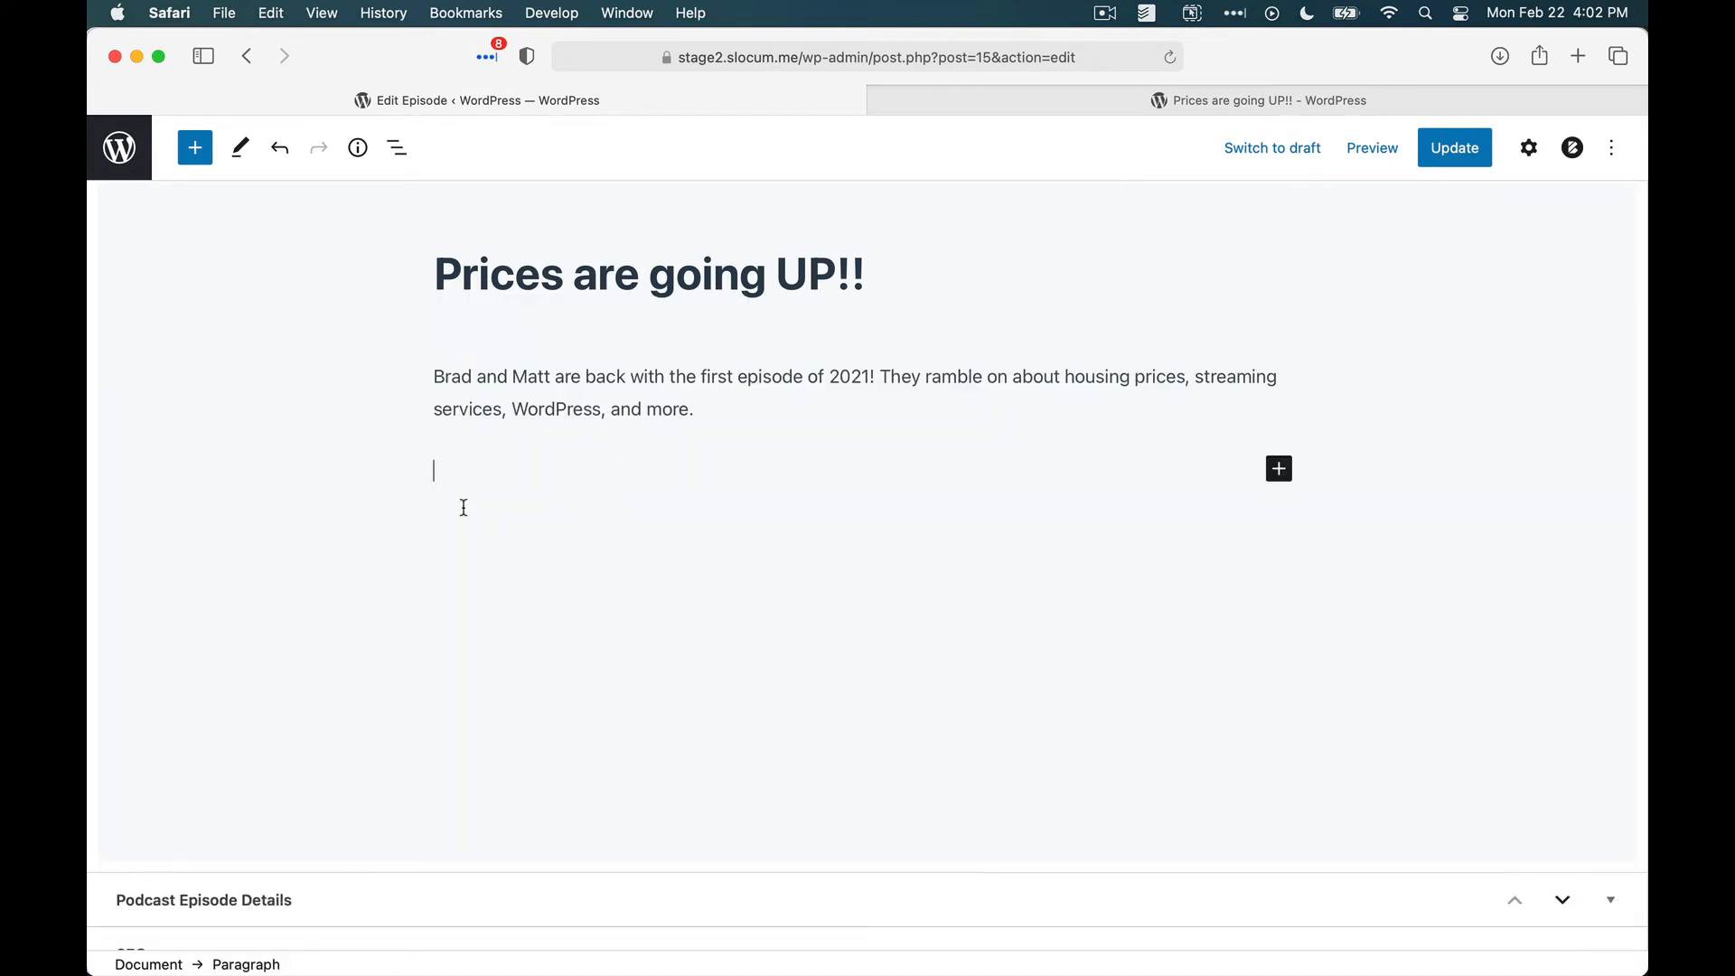
key(super+v)
key(super+v)
key(super+v)
key(super+v)
key(super+v)
scroll(464, 515, up, 3)
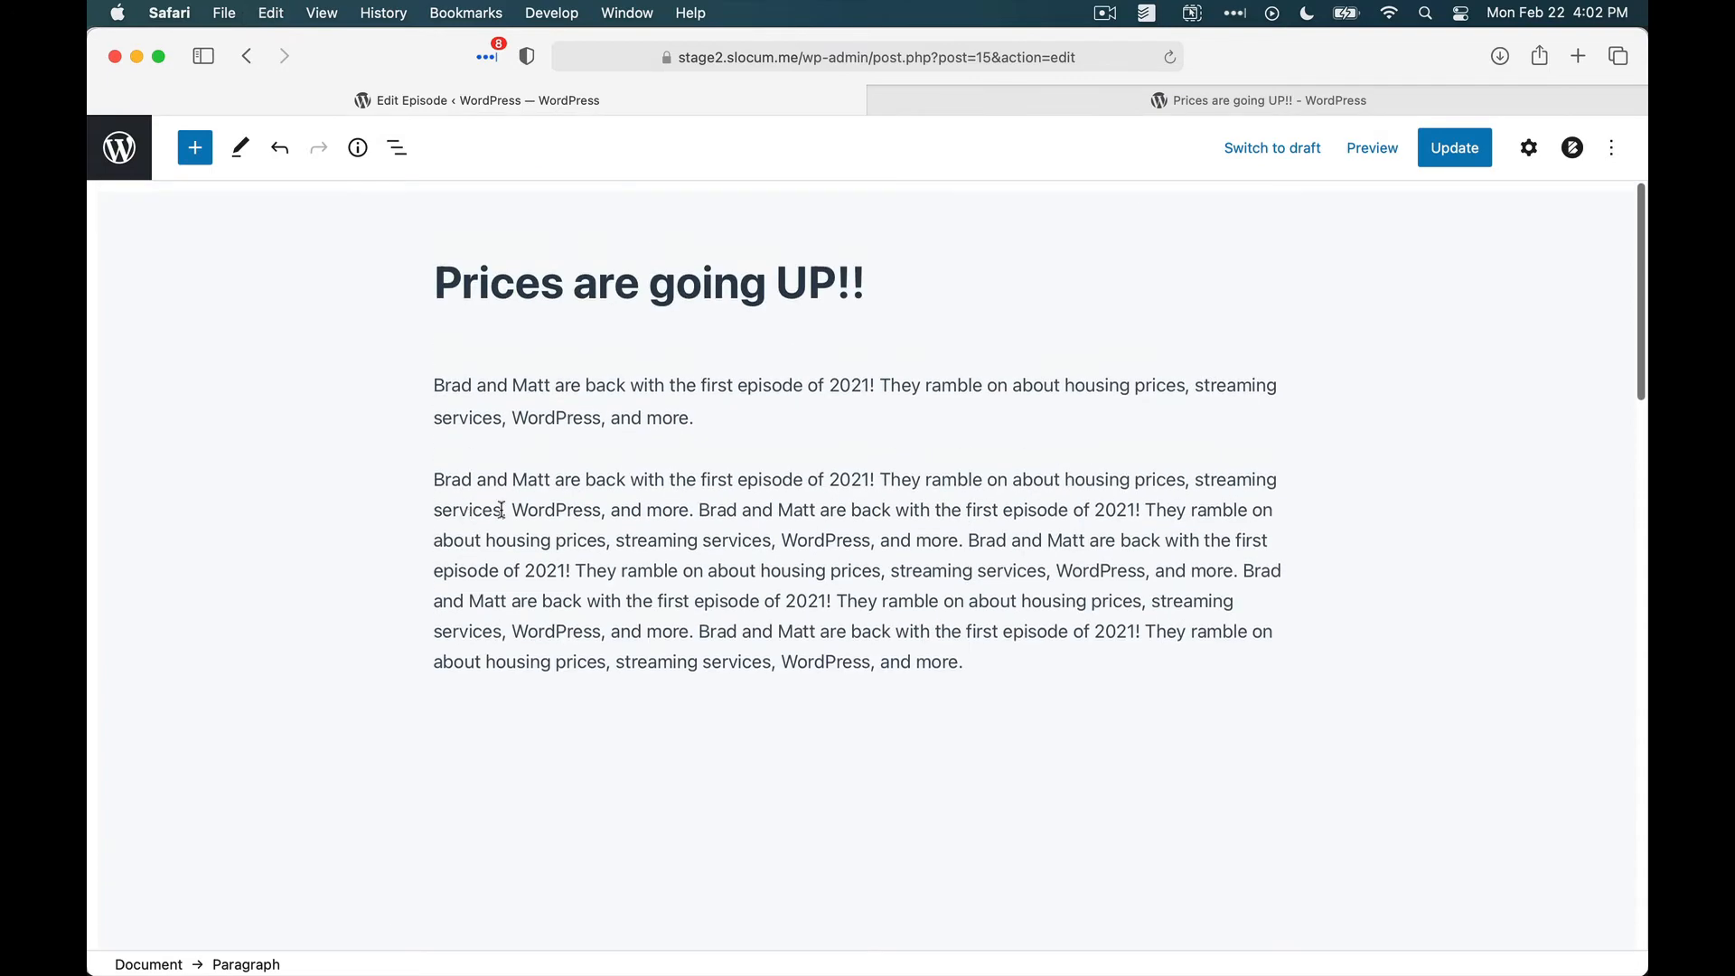
Change the episode title to "Technology reviews 2021" and update the published episode.
triple_click(726, 286)
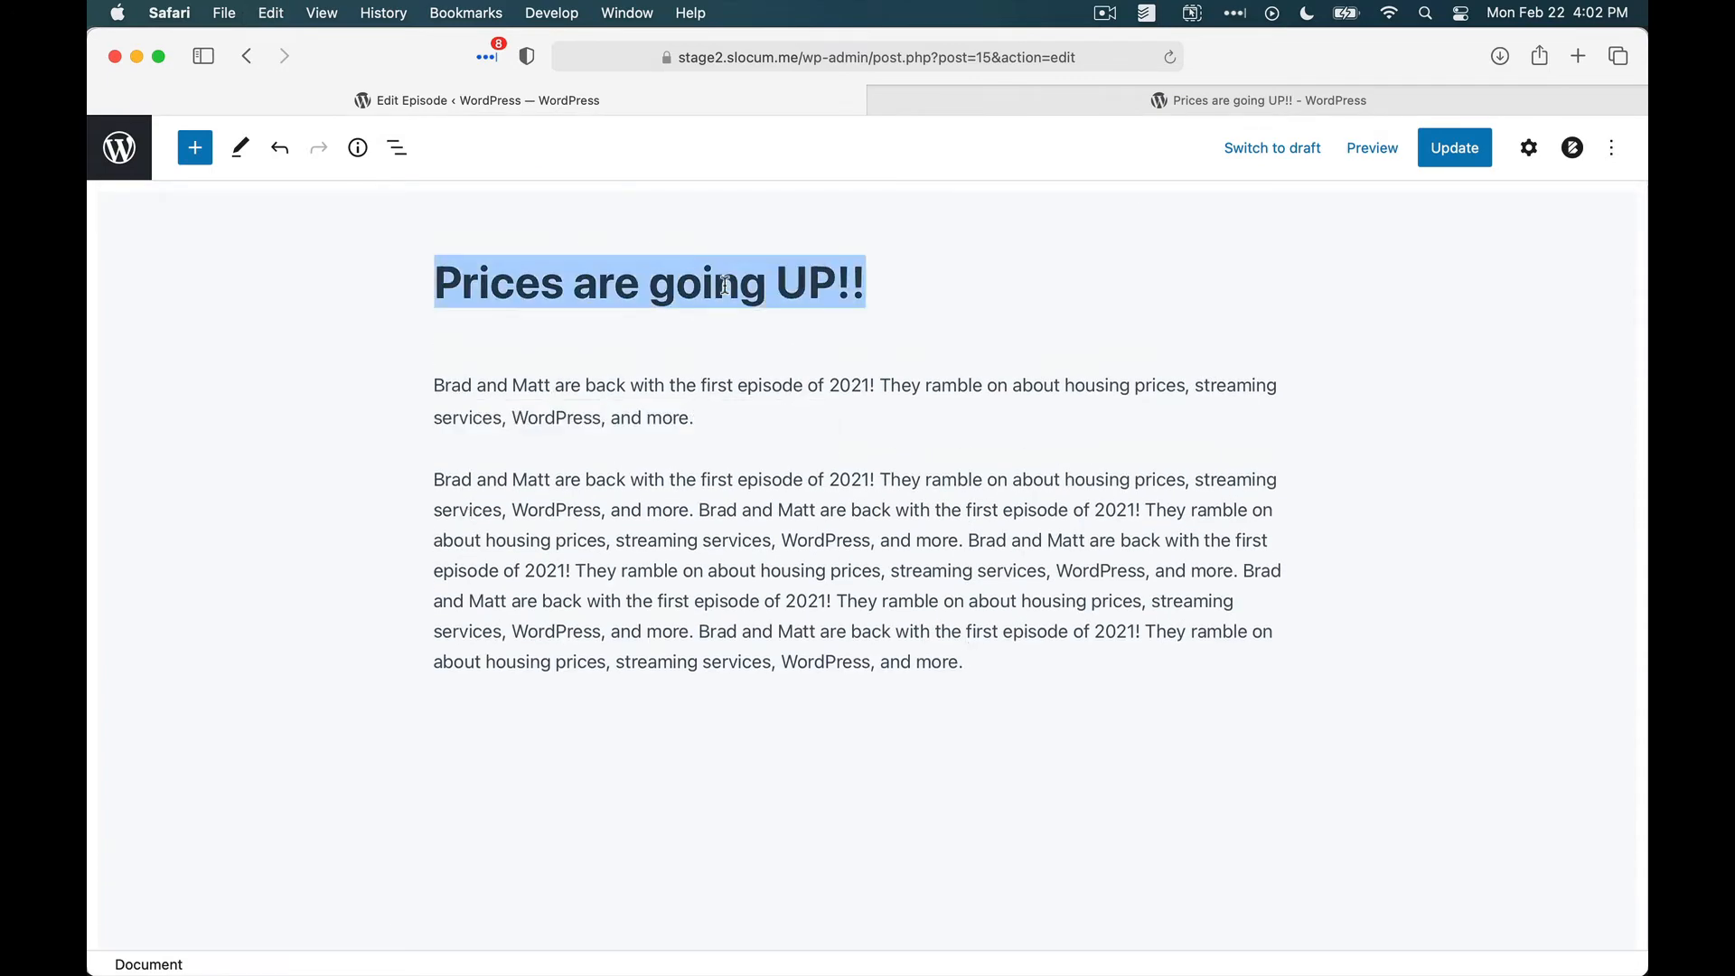
text(Technol)
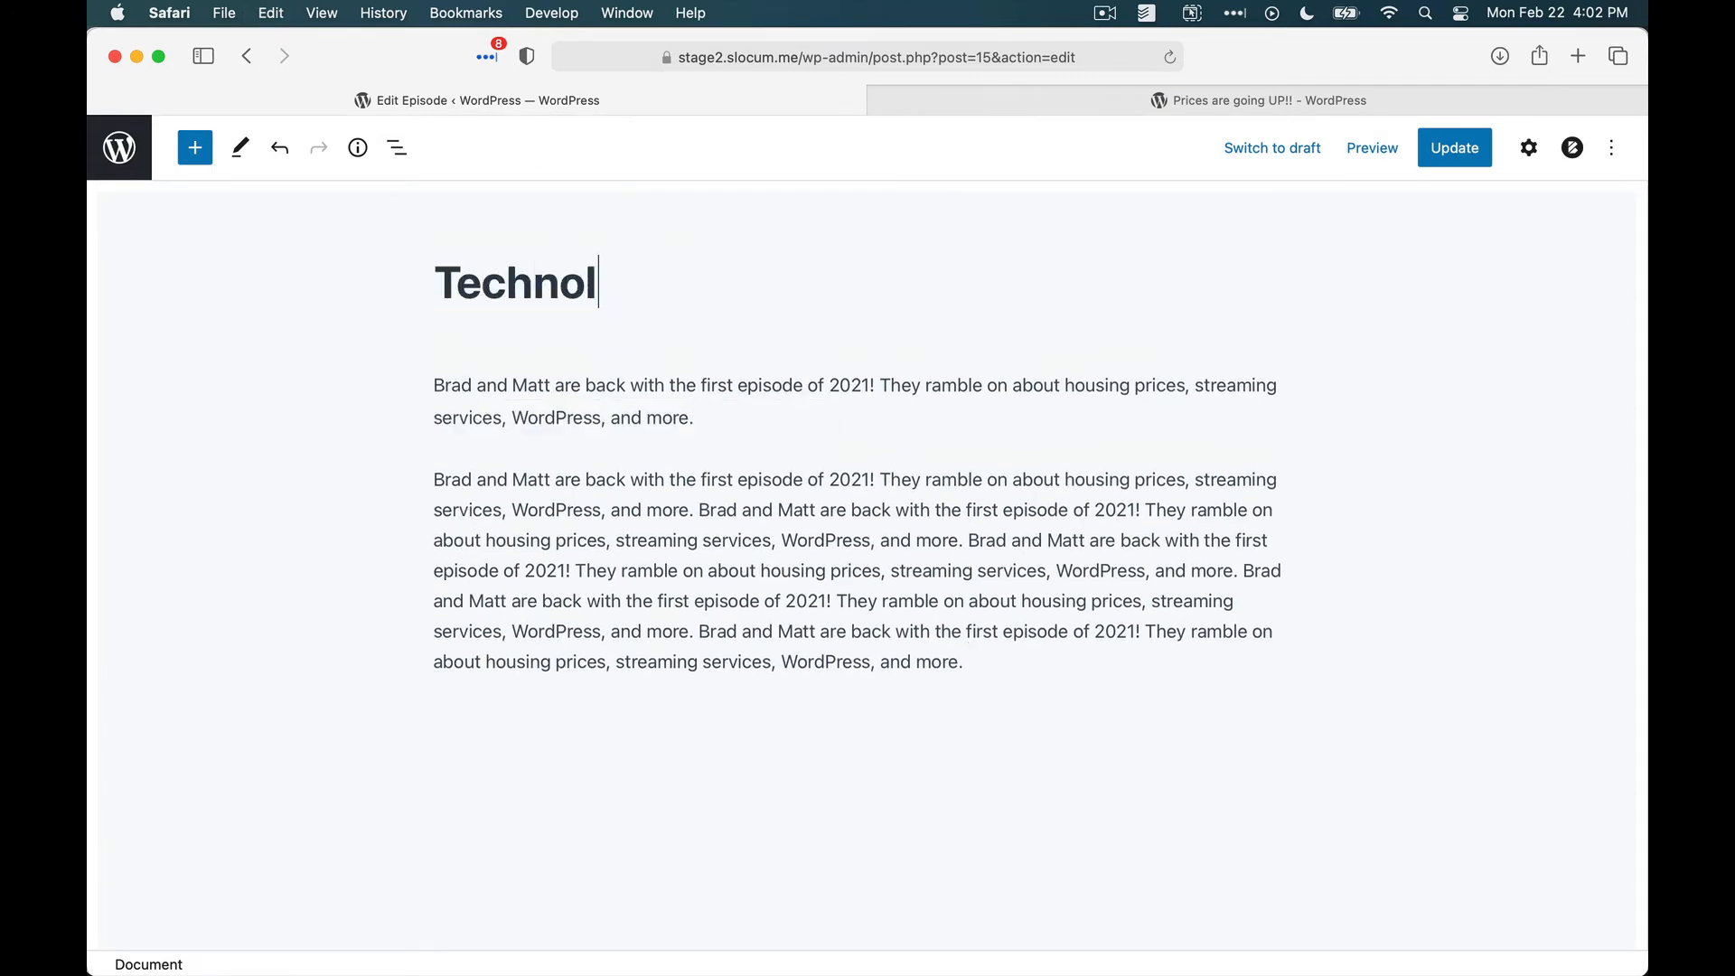
text(ogy reviews 2021)
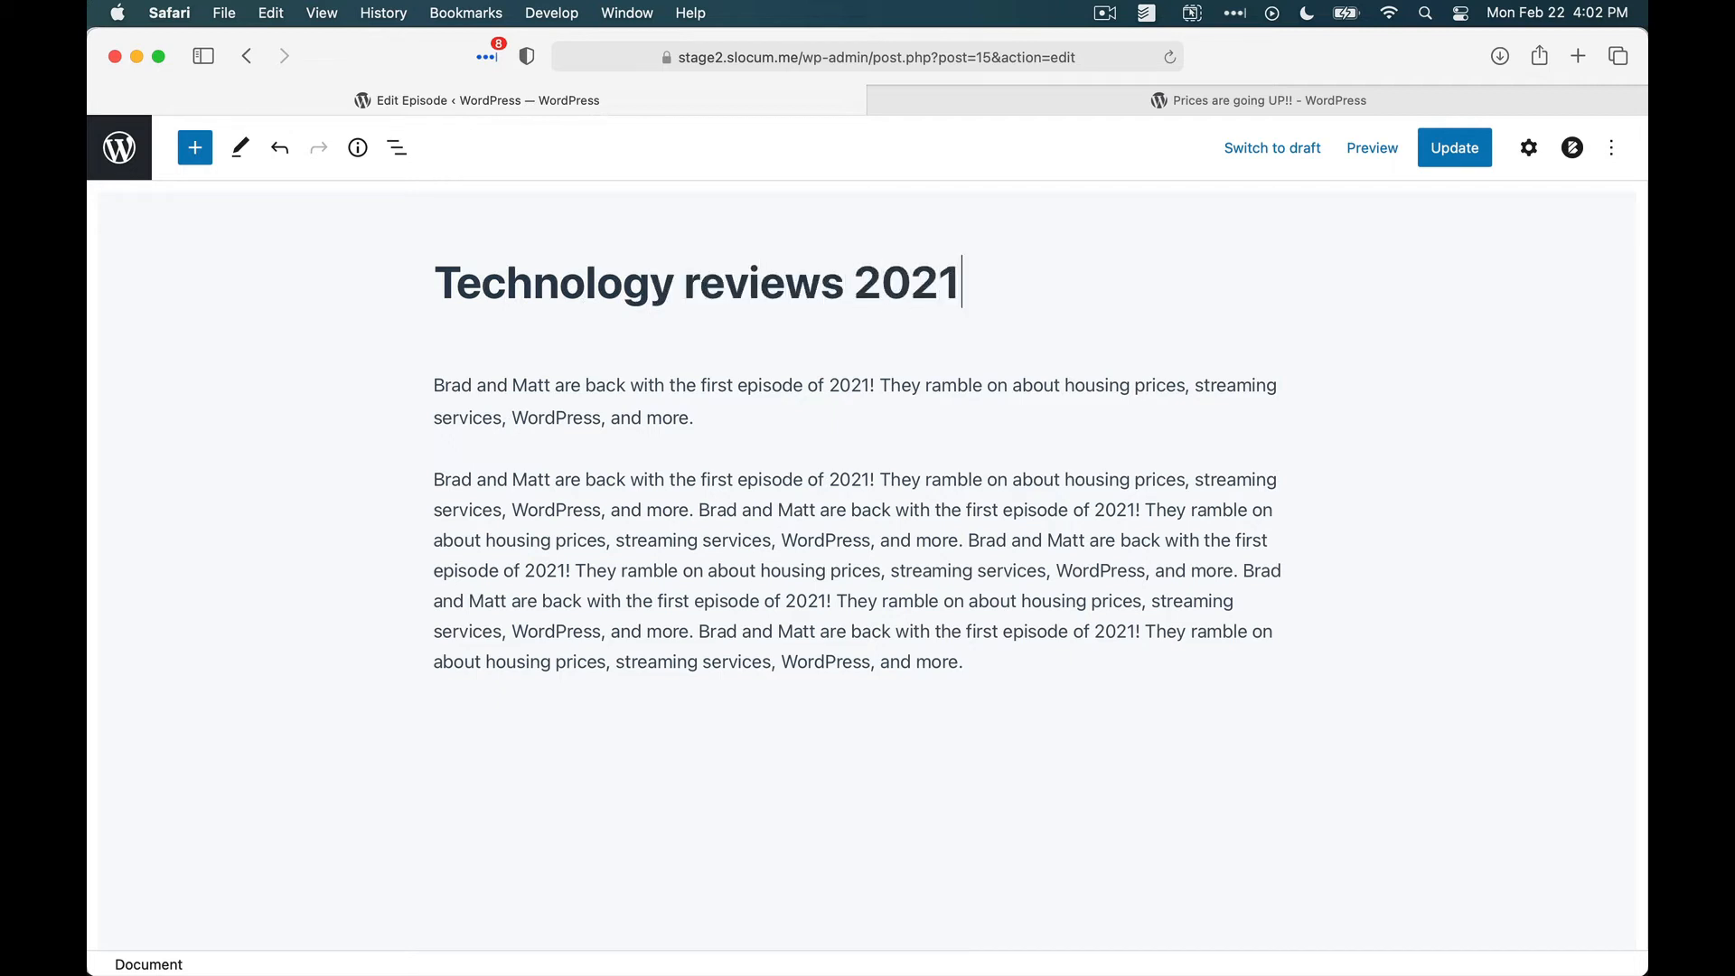
click(1453, 147)
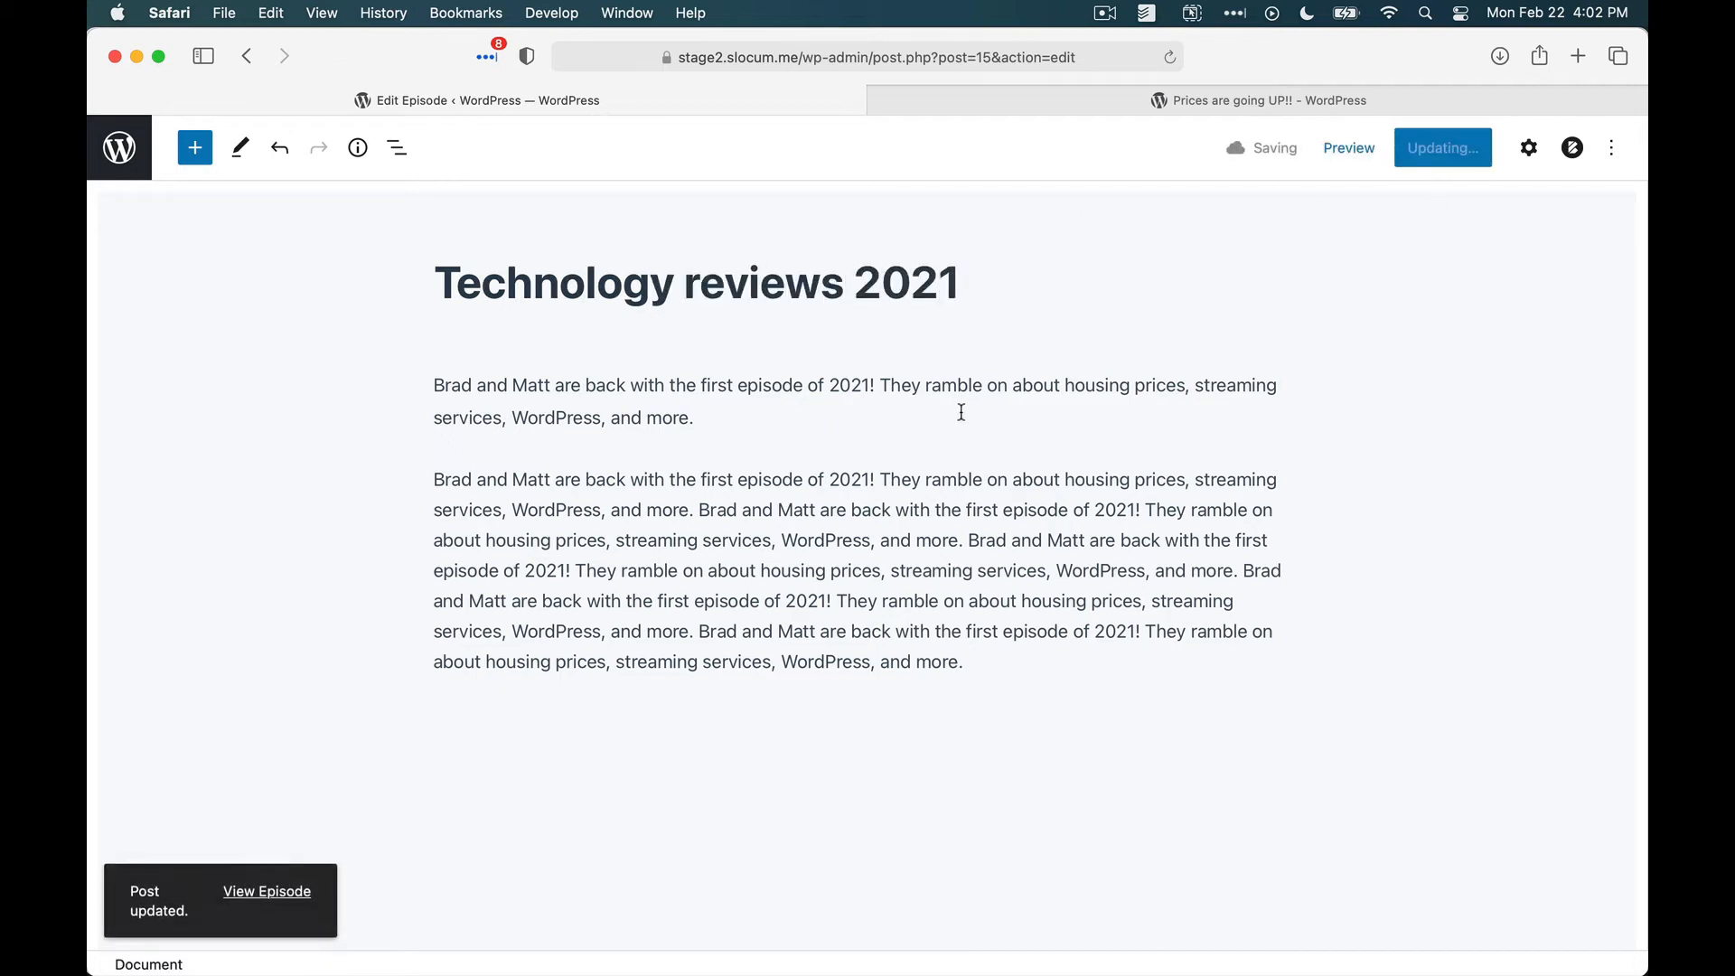
click(743, 486)
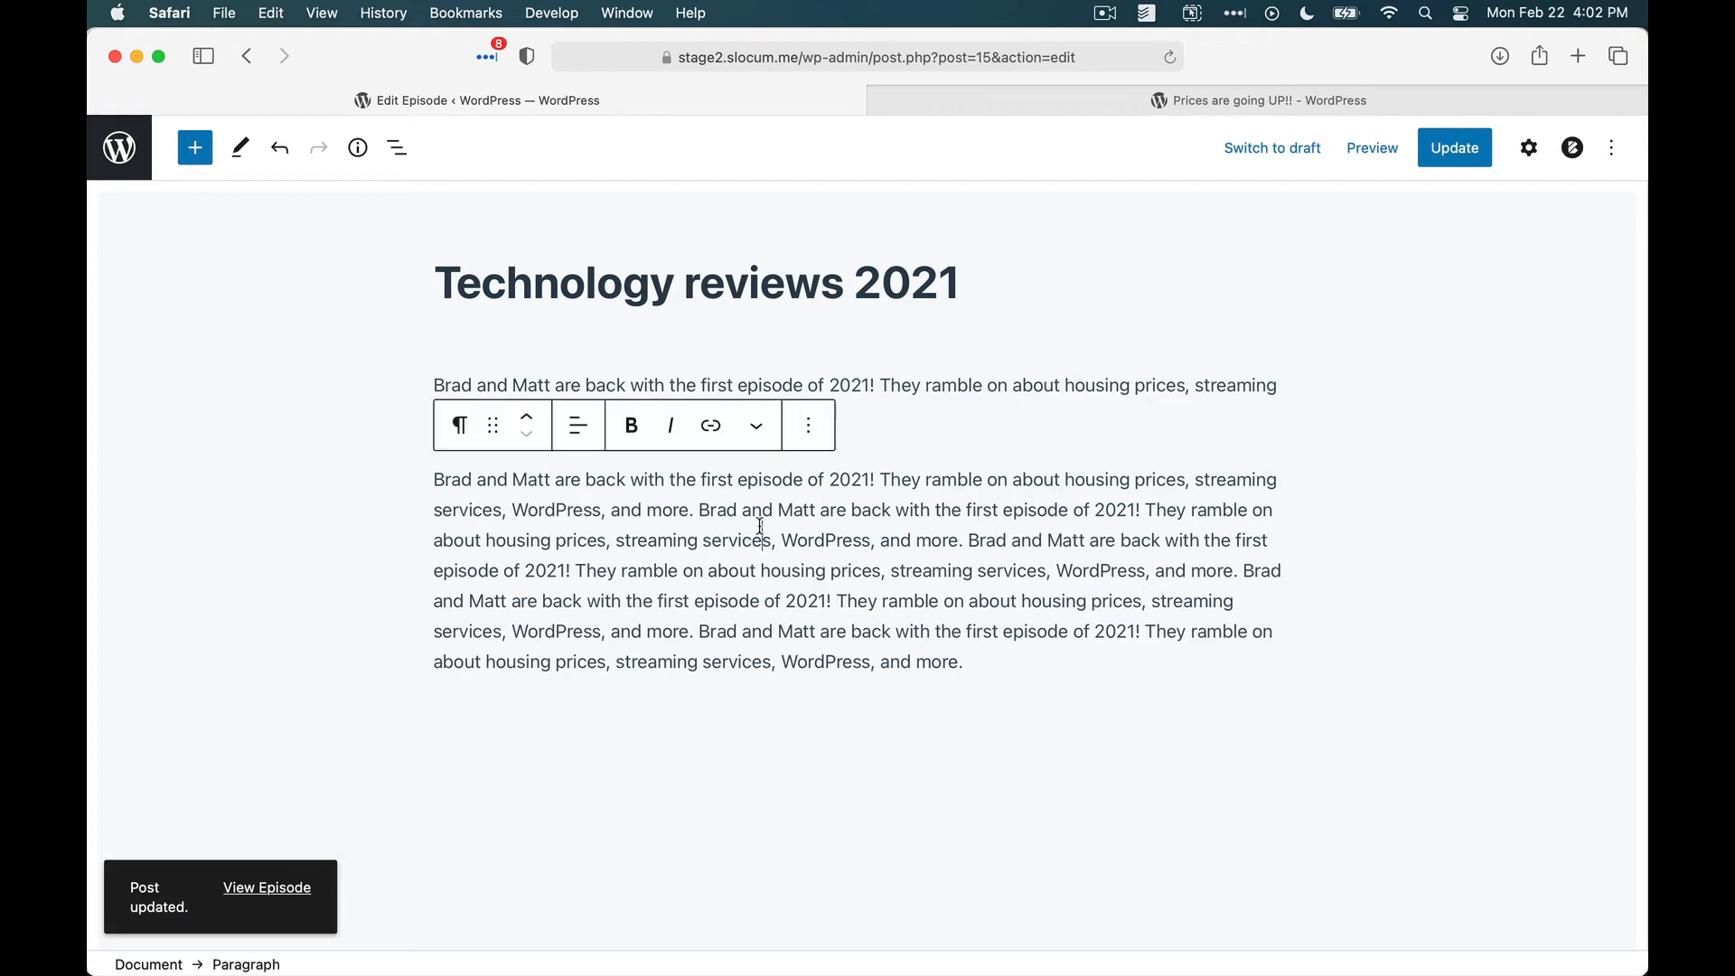
click(893, 511)
drag(764, 569, 830, 569)
click(869, 569)
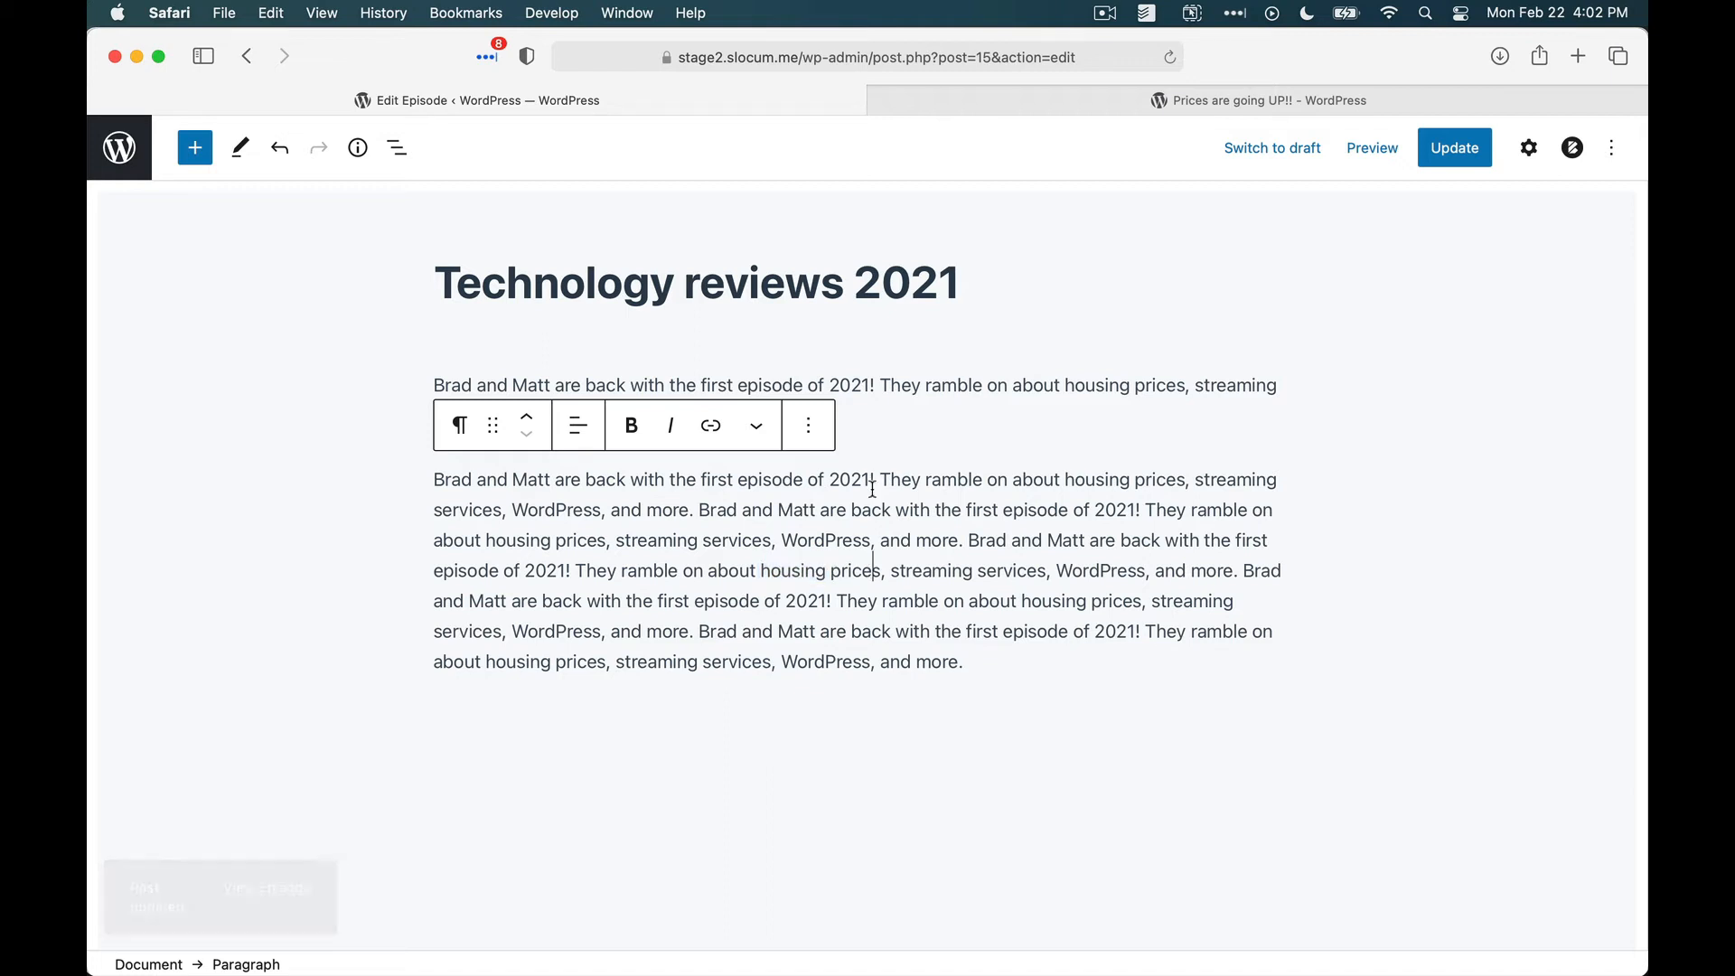
click(1000, 664)
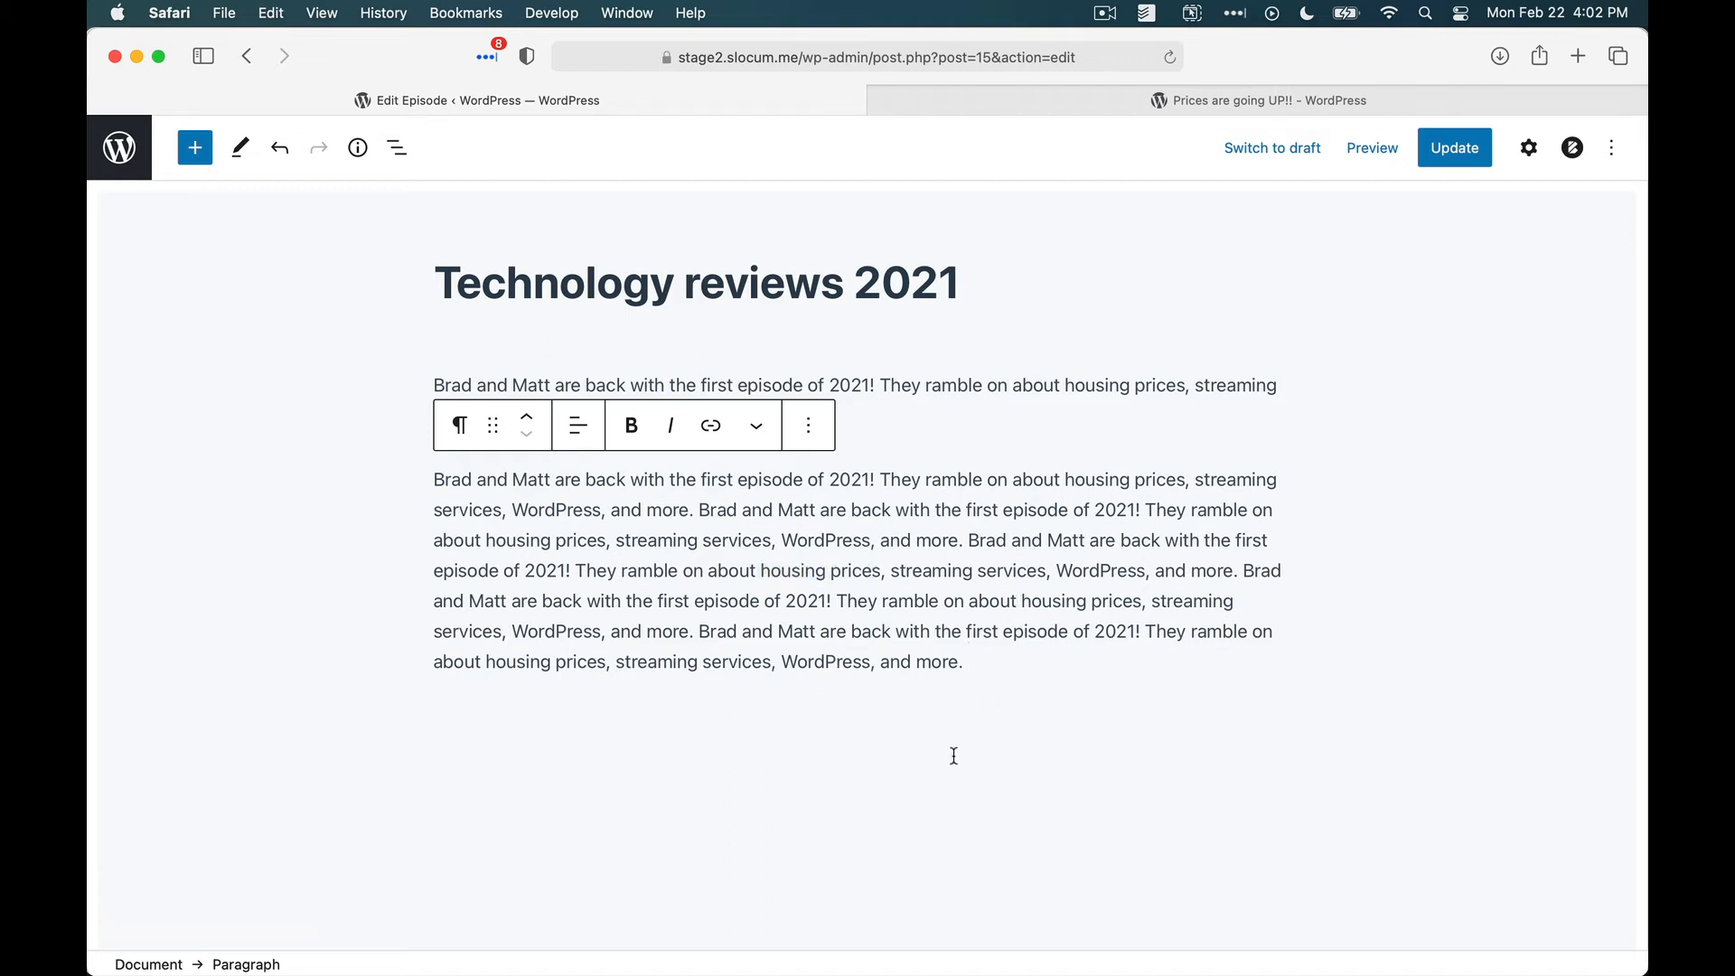
Add "technology reviews" as a target keyword in the episode's SEO content analysis and refresh the analysis.
scroll(953, 756, down, 10)
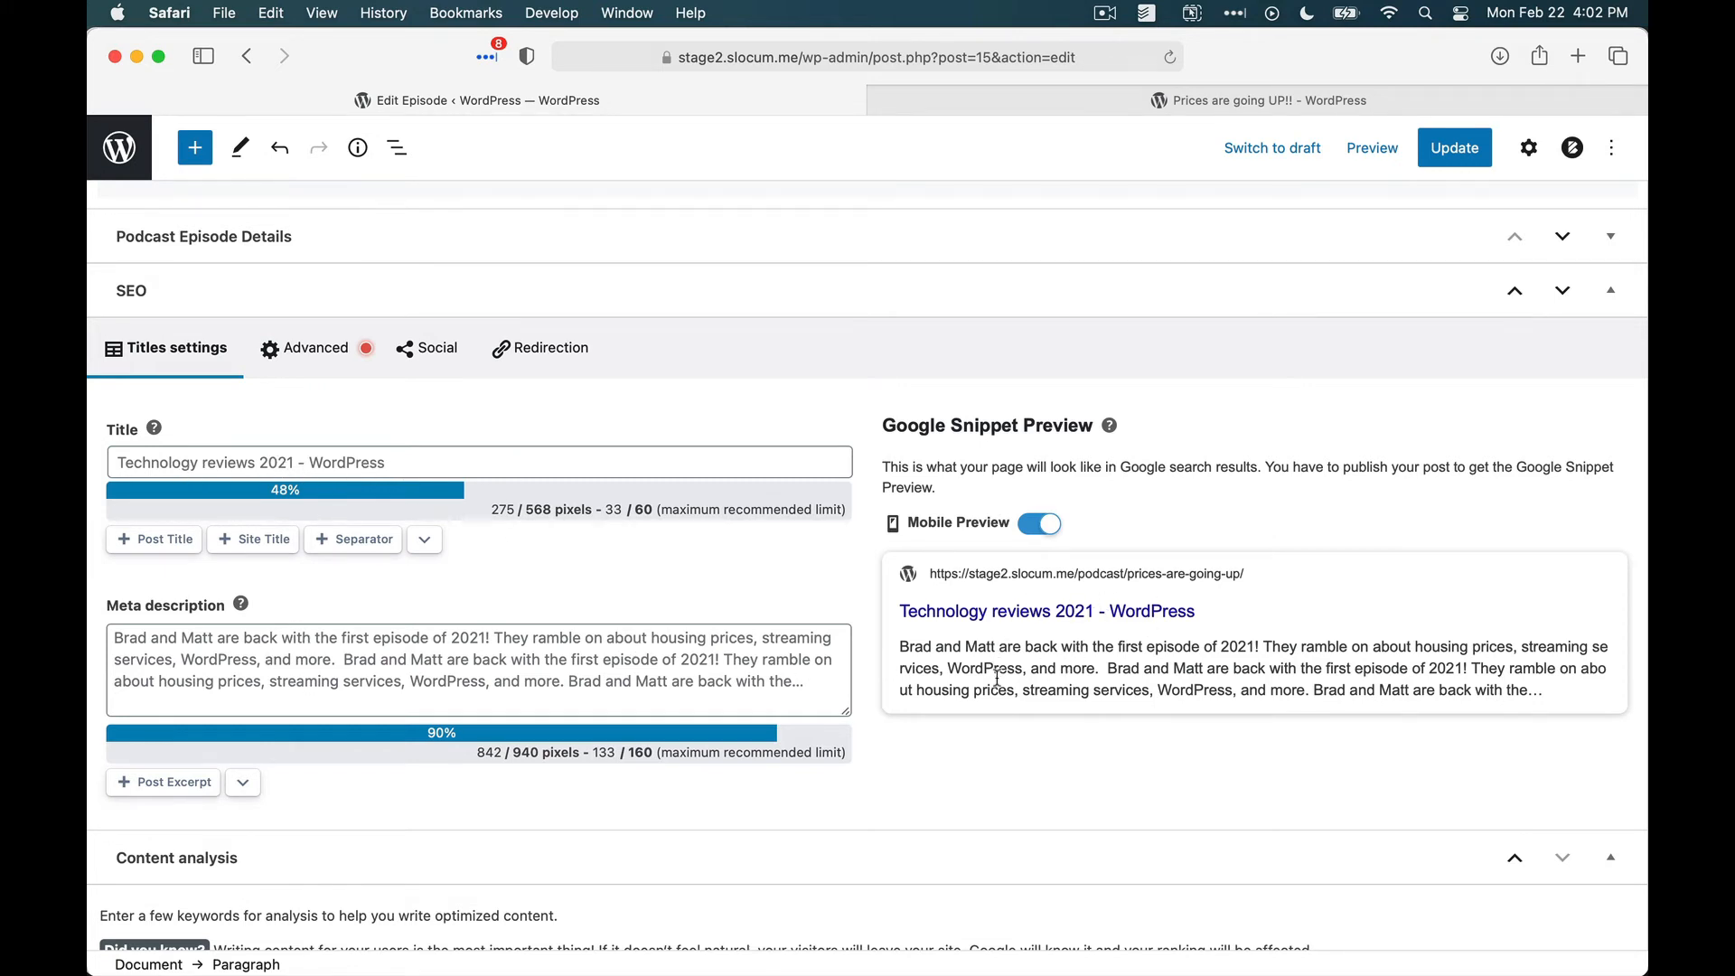
scroll(1078, 640, down, 3)
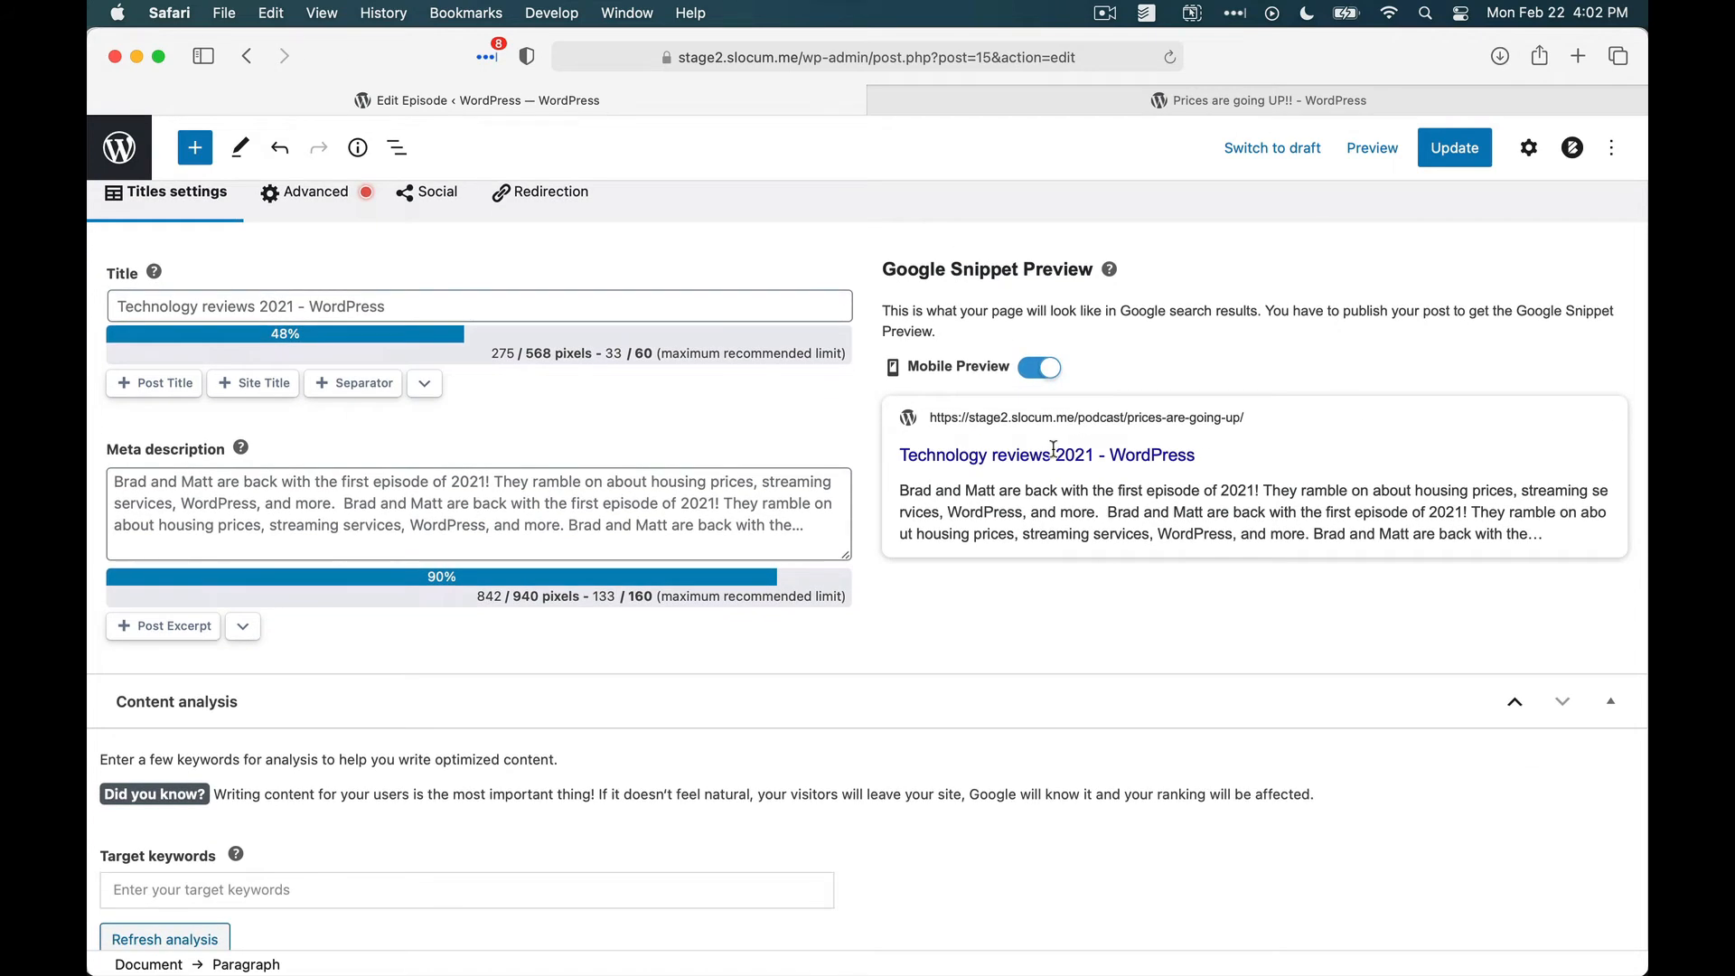
scroll(1089, 496, down, 9)
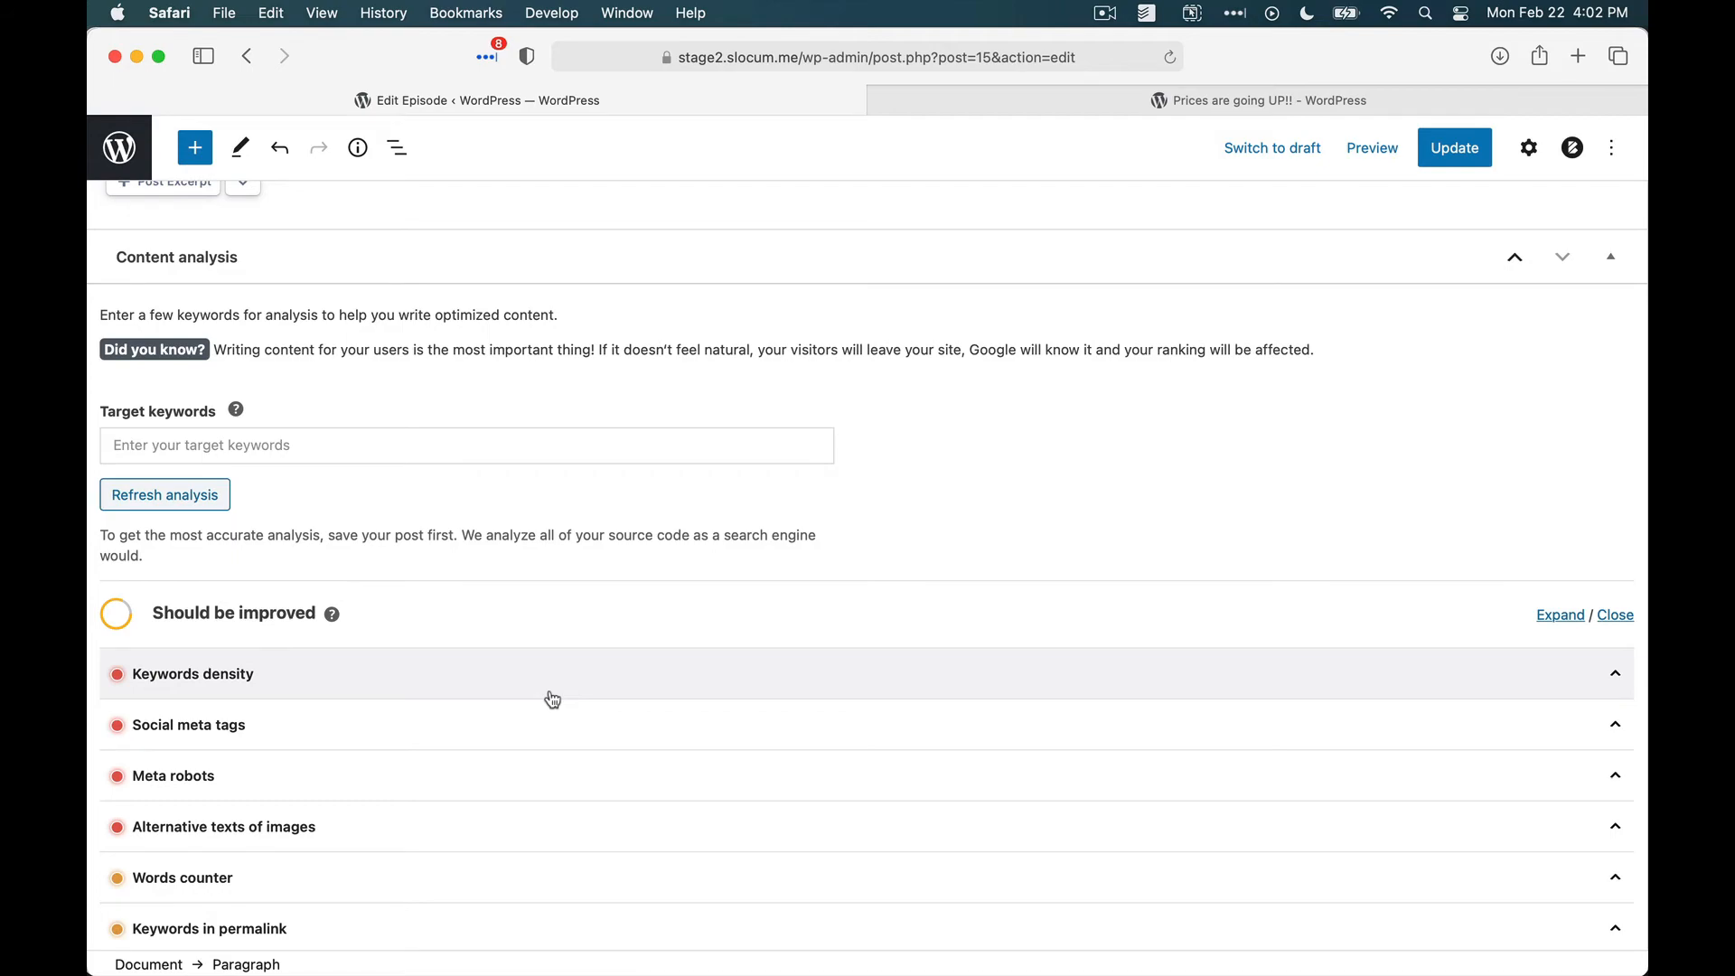
click(478, 437)
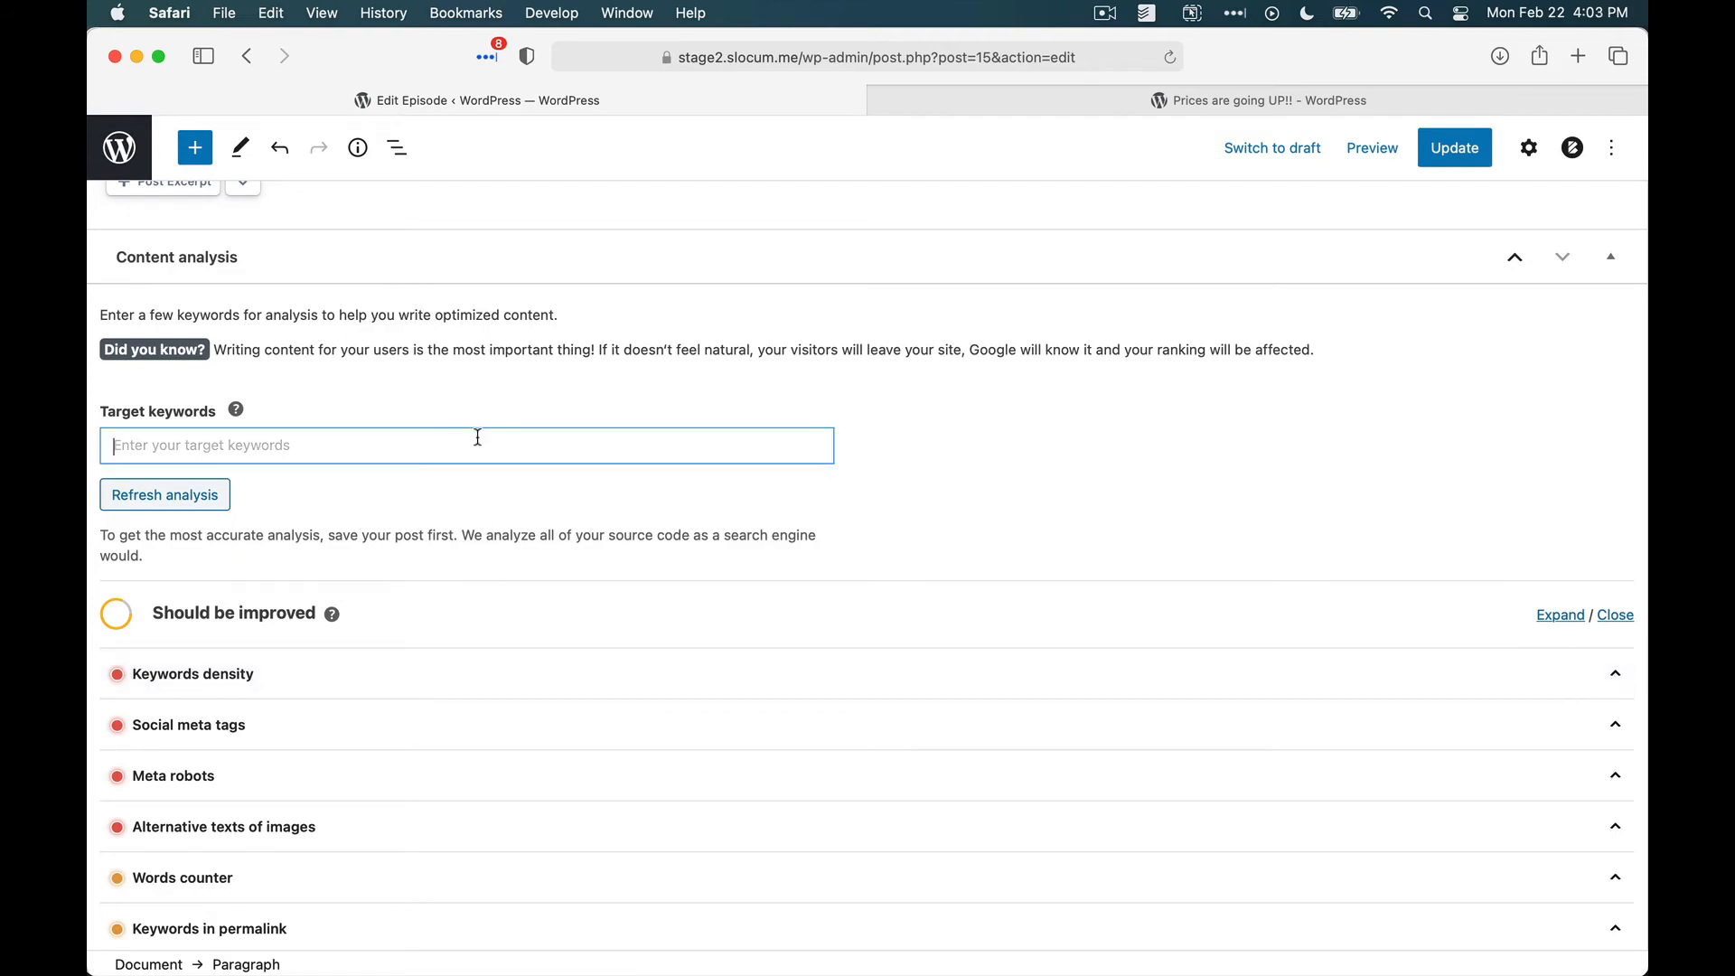
scroll(478, 438, up, 7)
scroll(272, 524, down, 6)
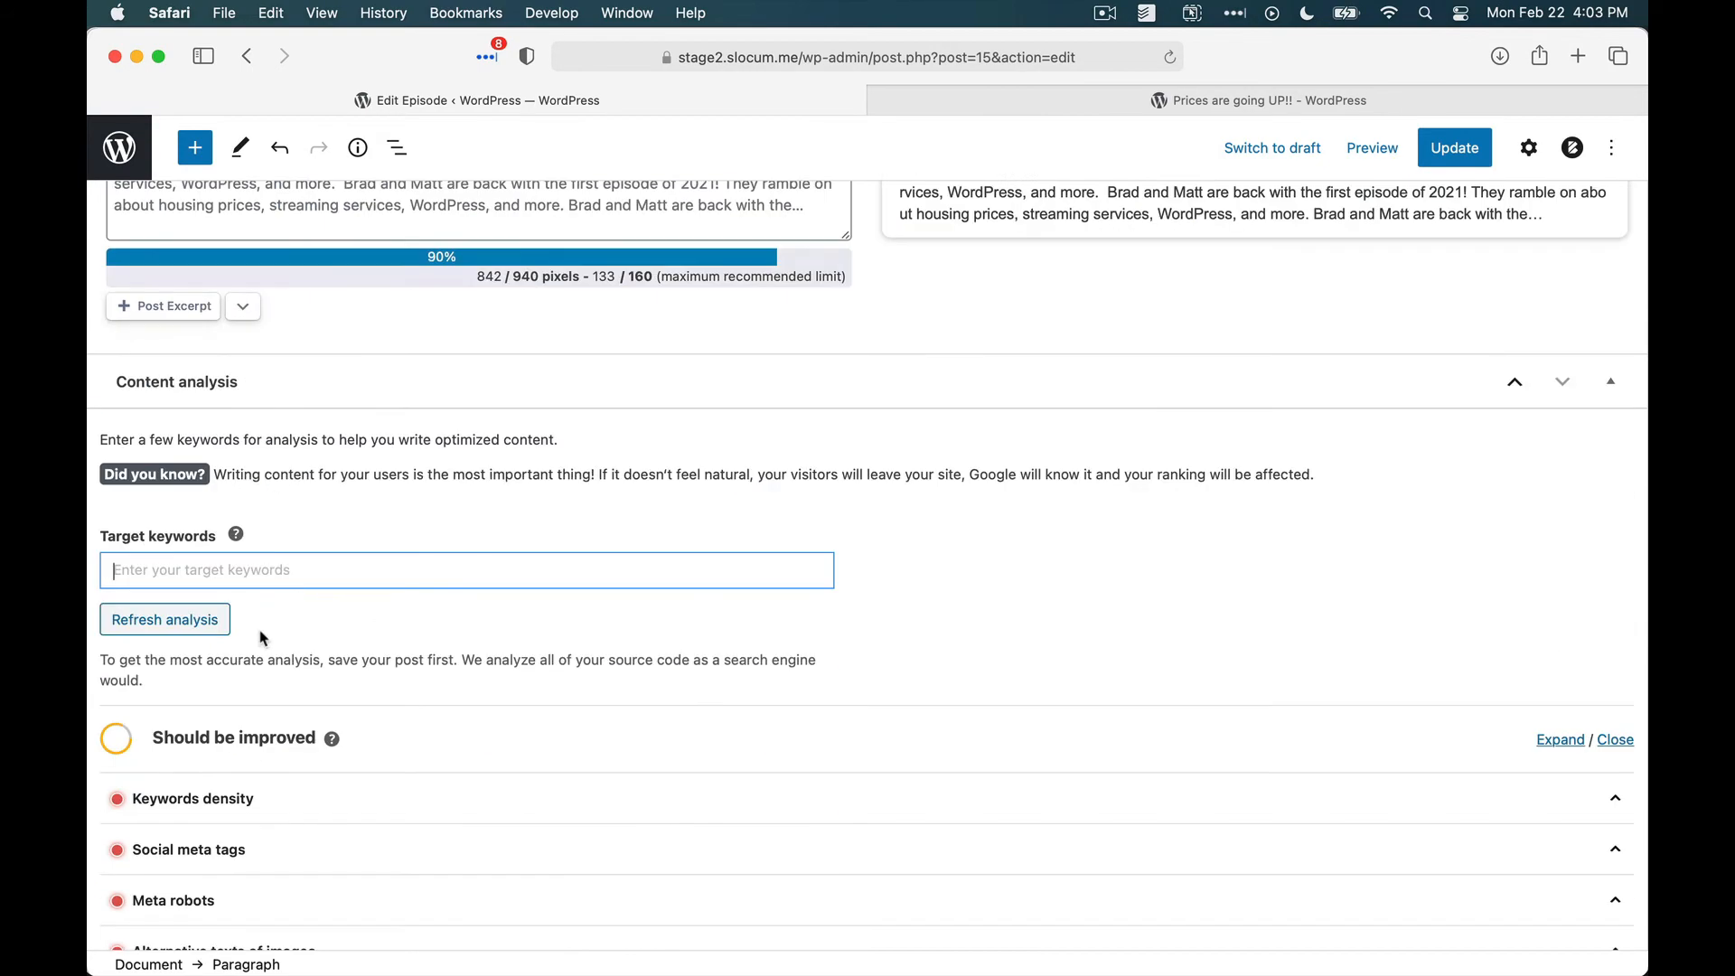
text(techno)
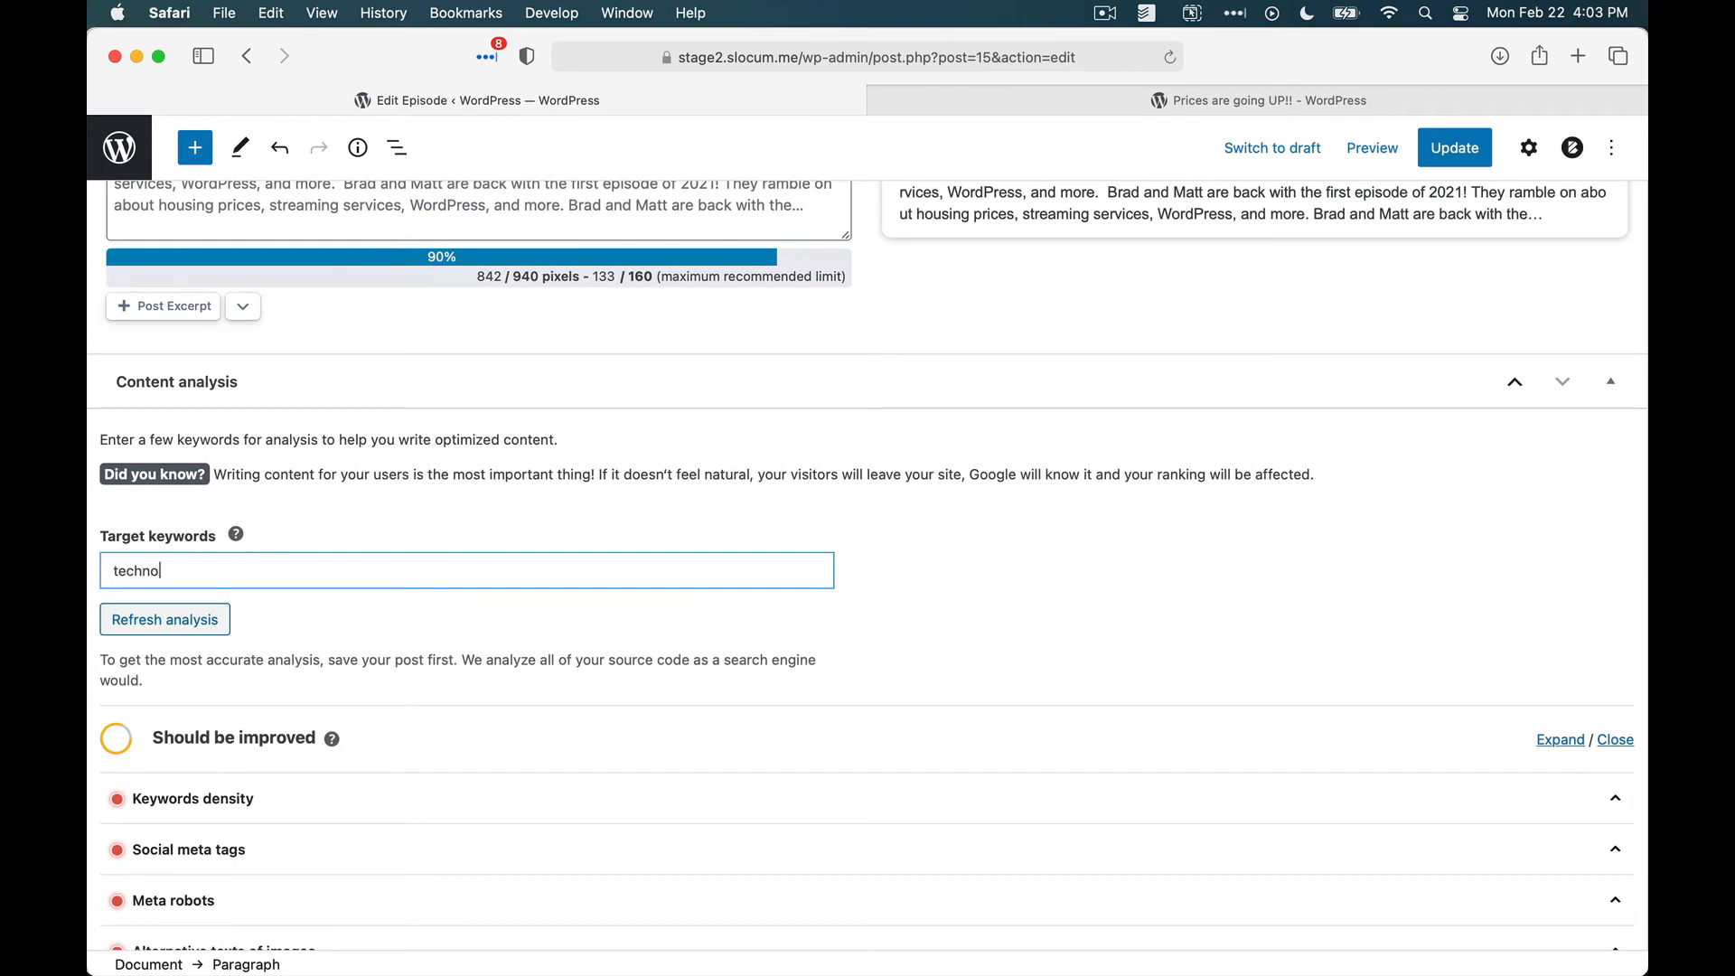
text(logy reviews)
click(177, 617)
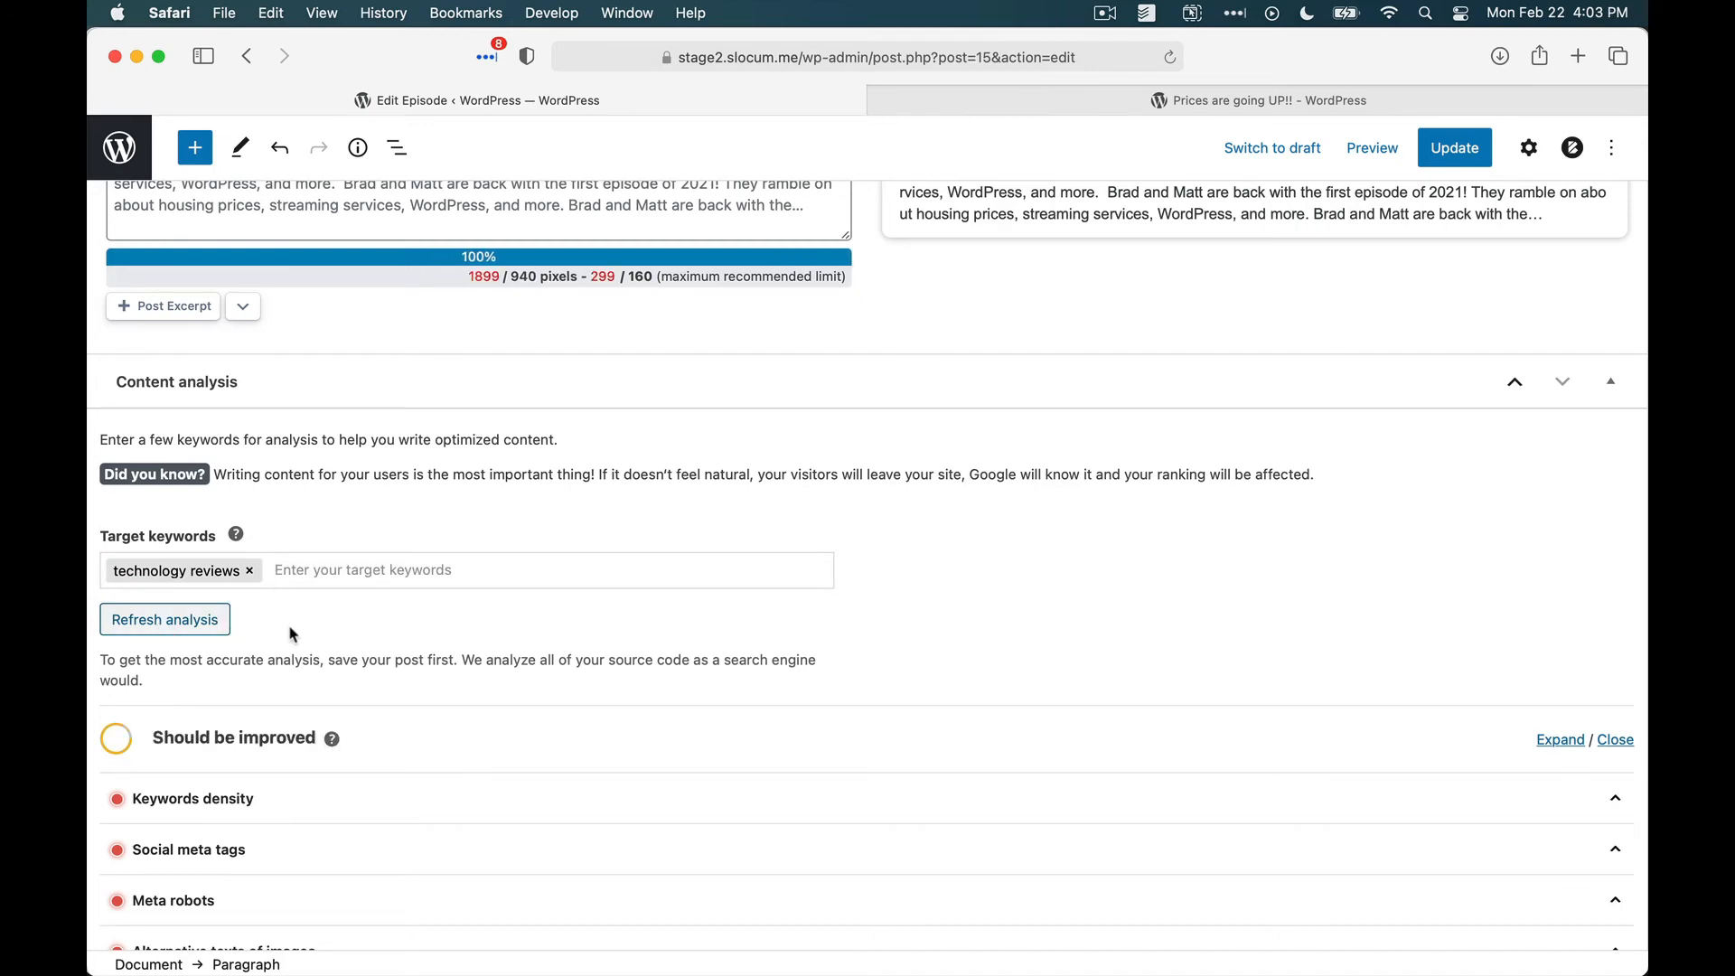
Review the content analysis checks, the SEO title and meta description, and compare them with the episode's text.
scroll(381, 626, up, 2)
scroll(381, 626, up, 3)
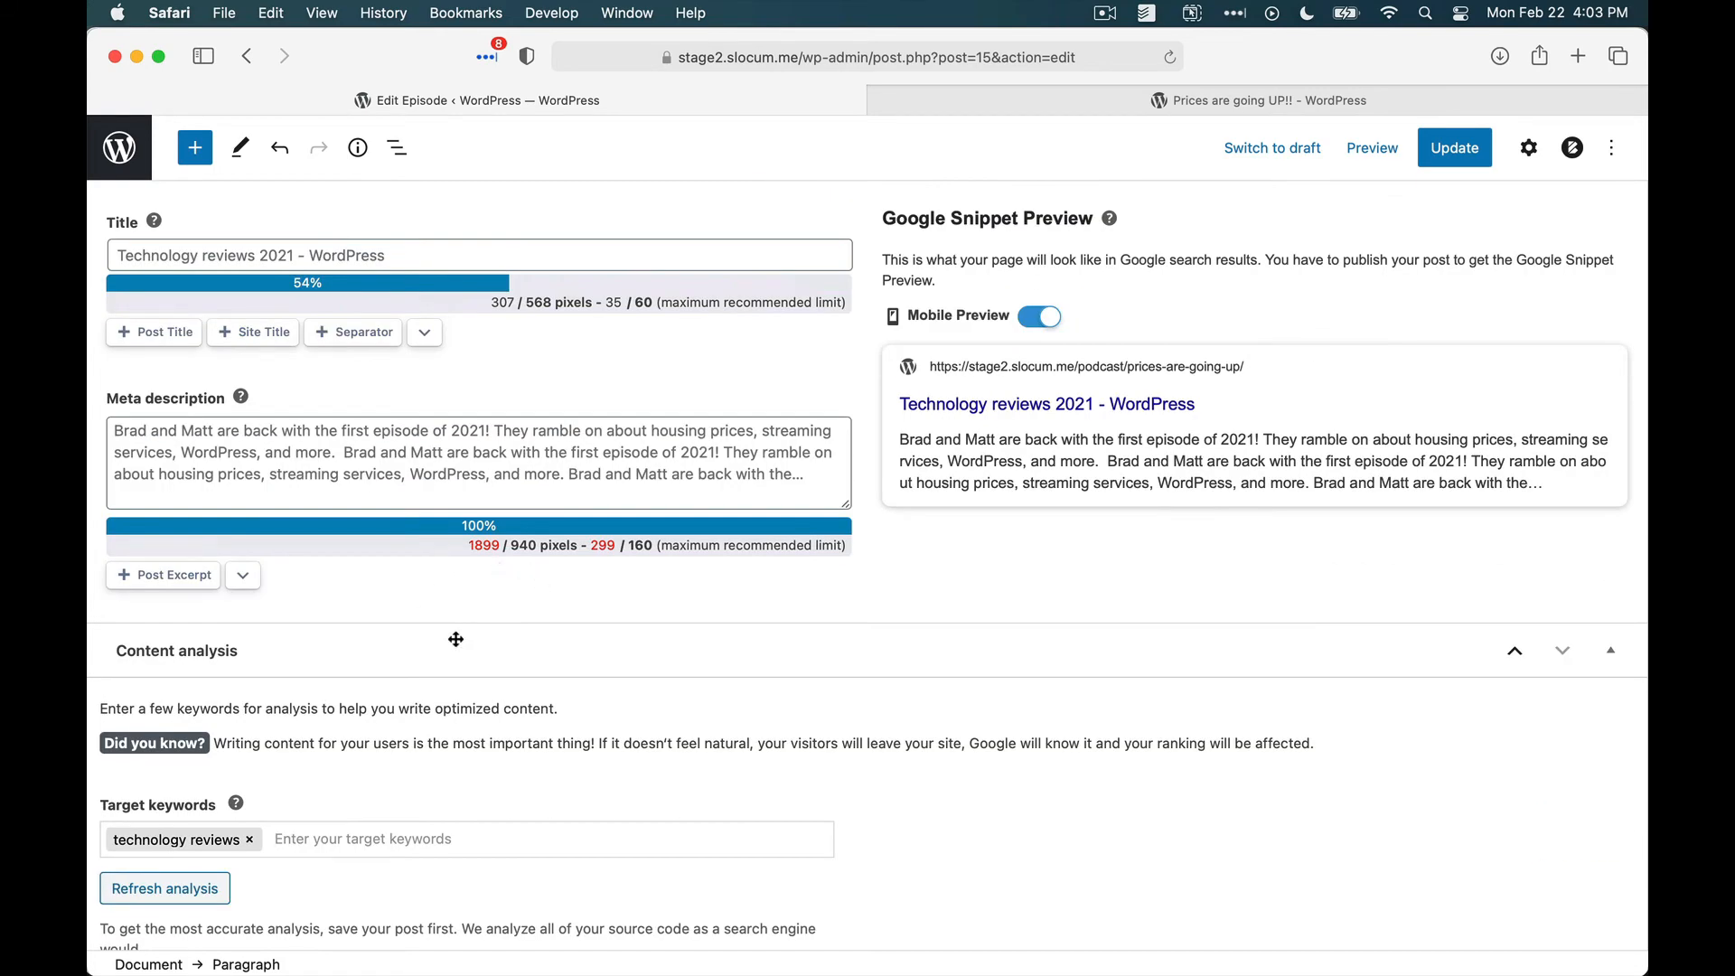
scroll(453, 642, down, 6)
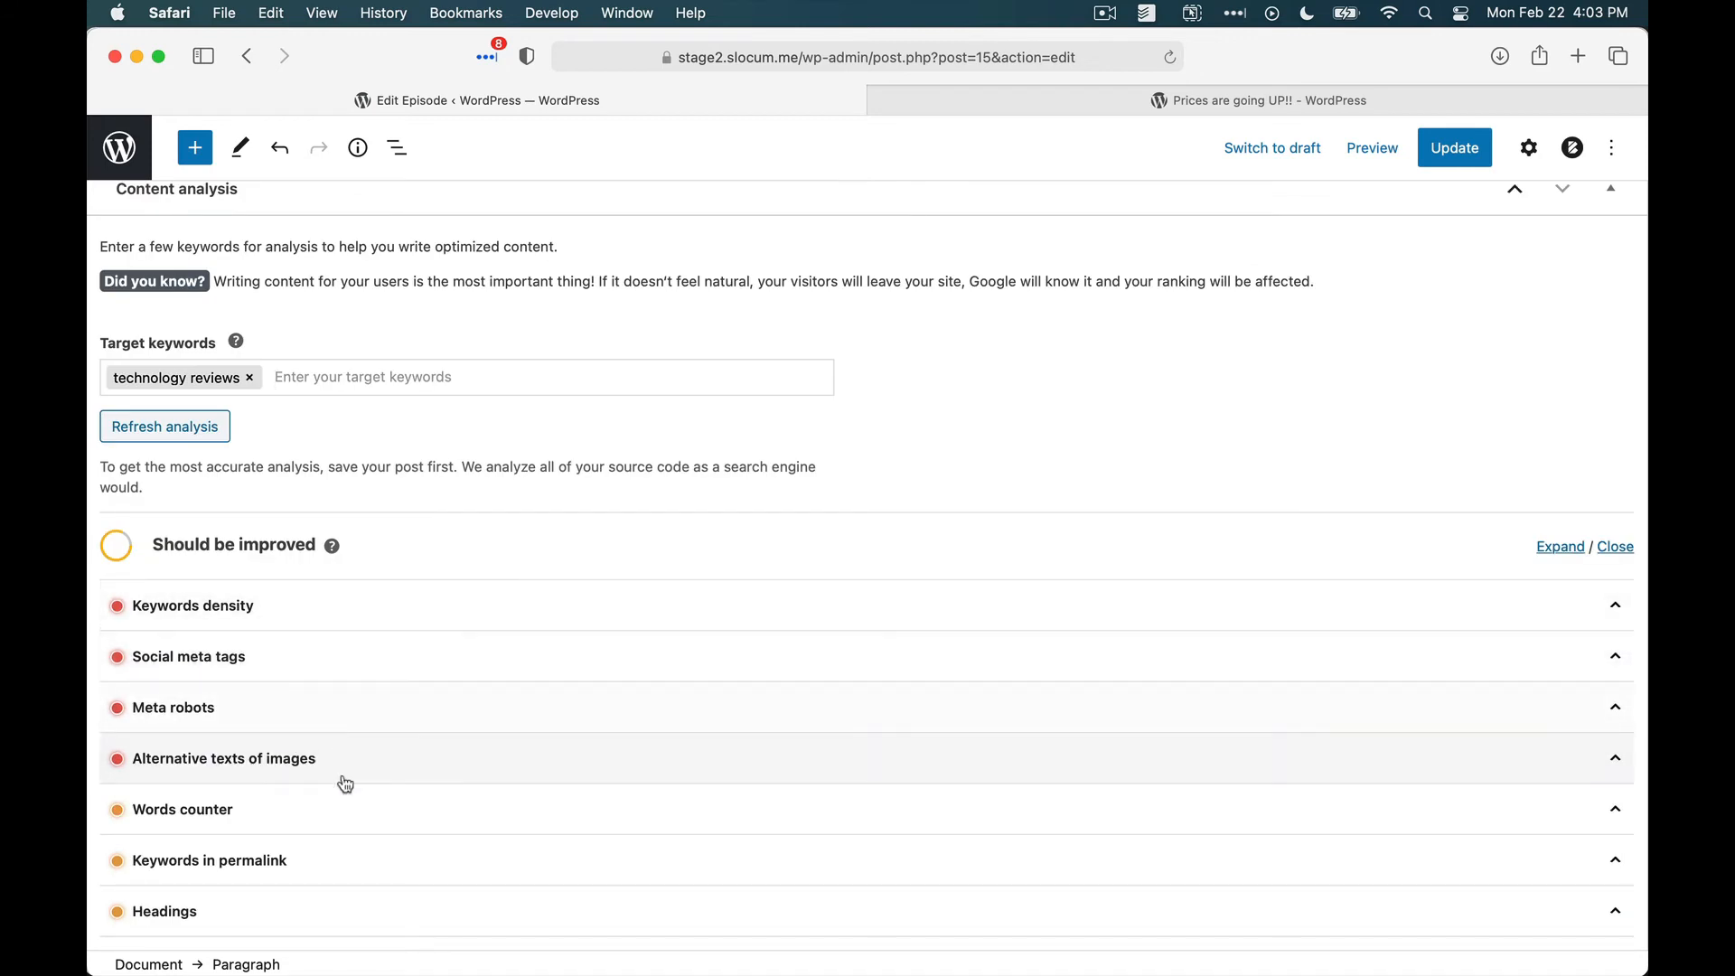
scroll(325, 766, down, 5)
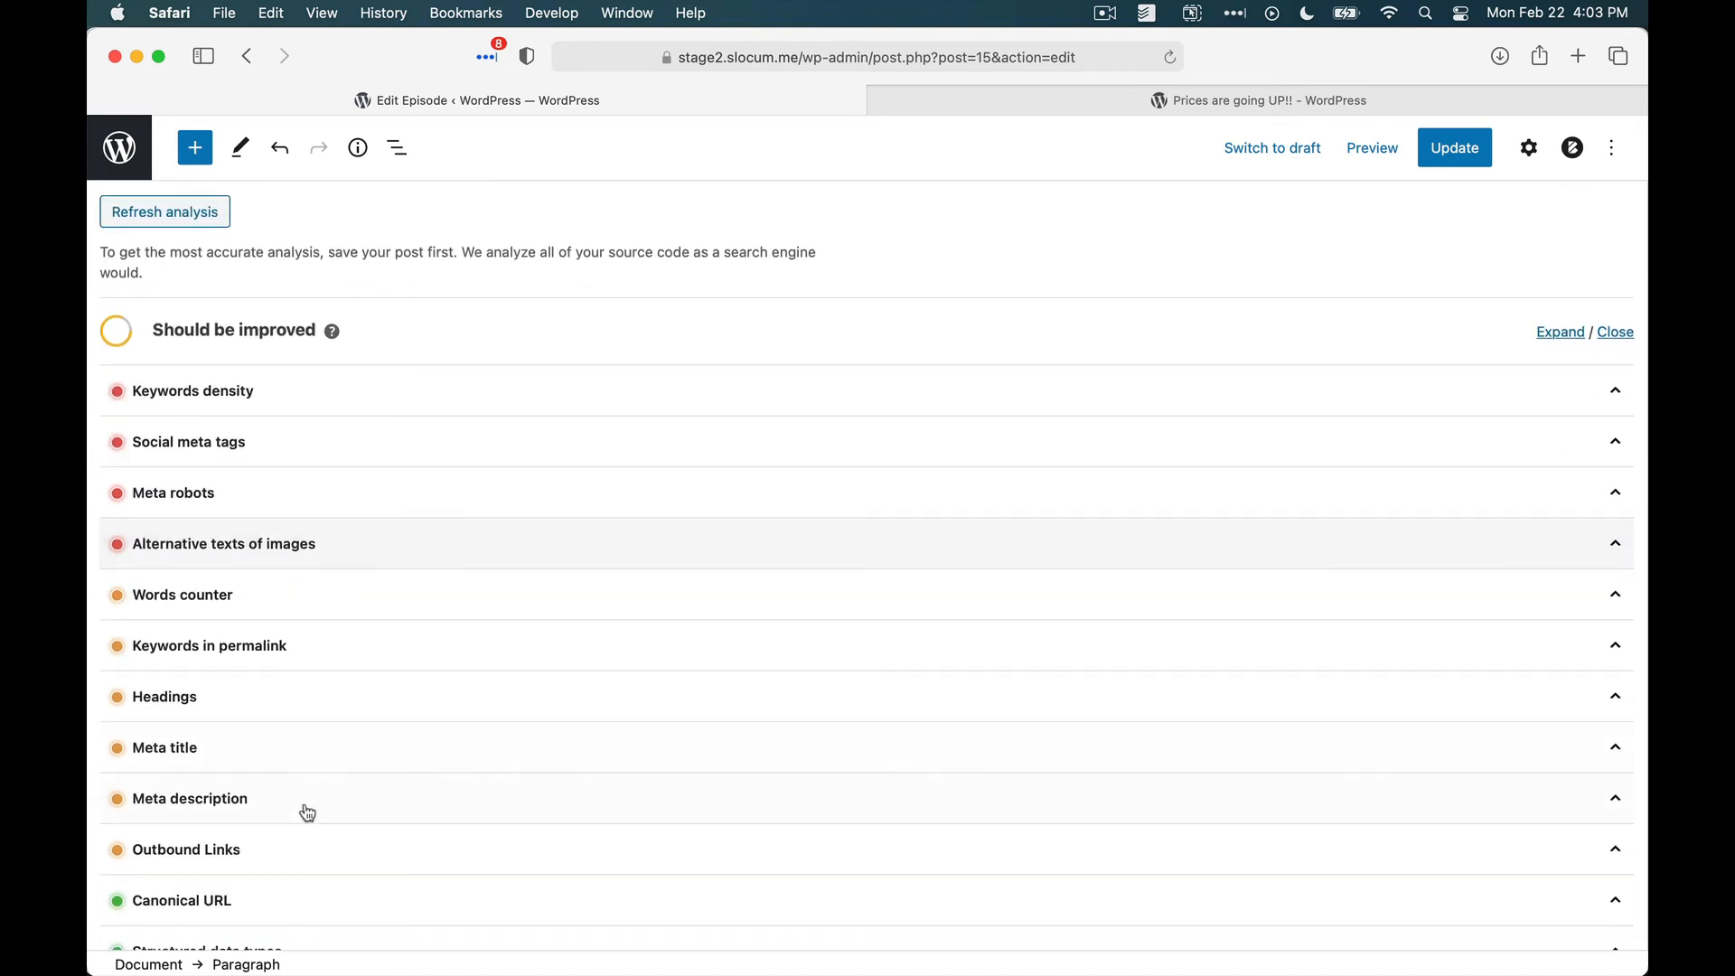
scroll(310, 880, down, 2)
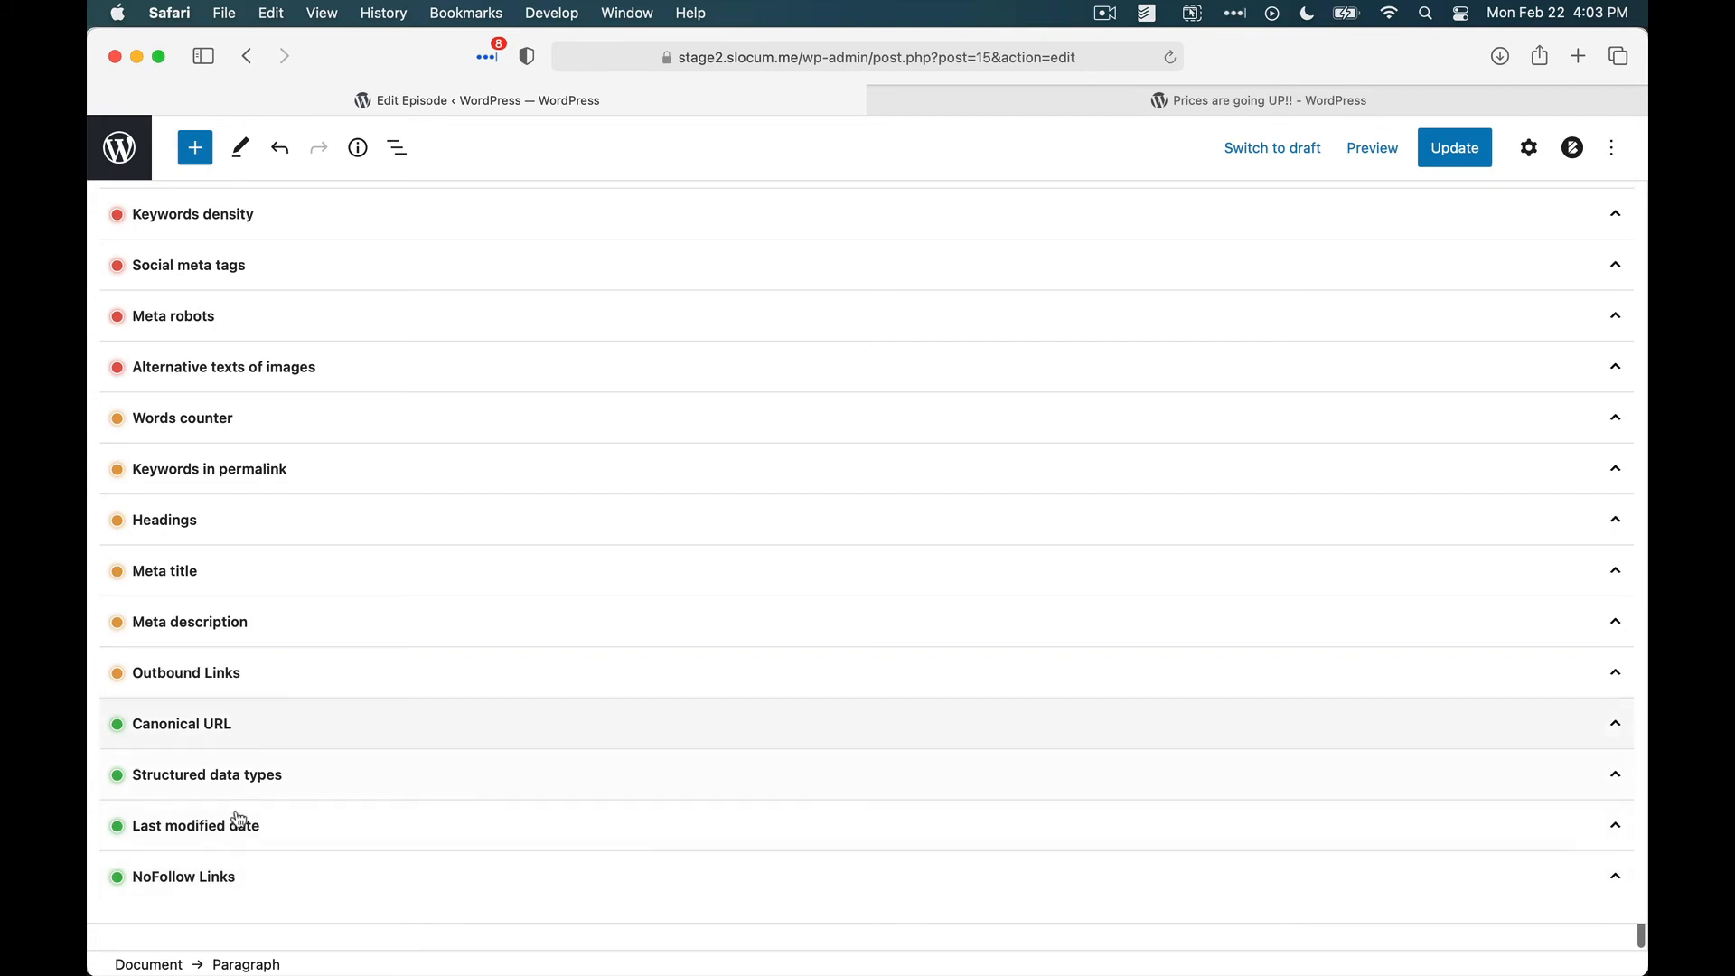
scroll(262, 755, up, 15)
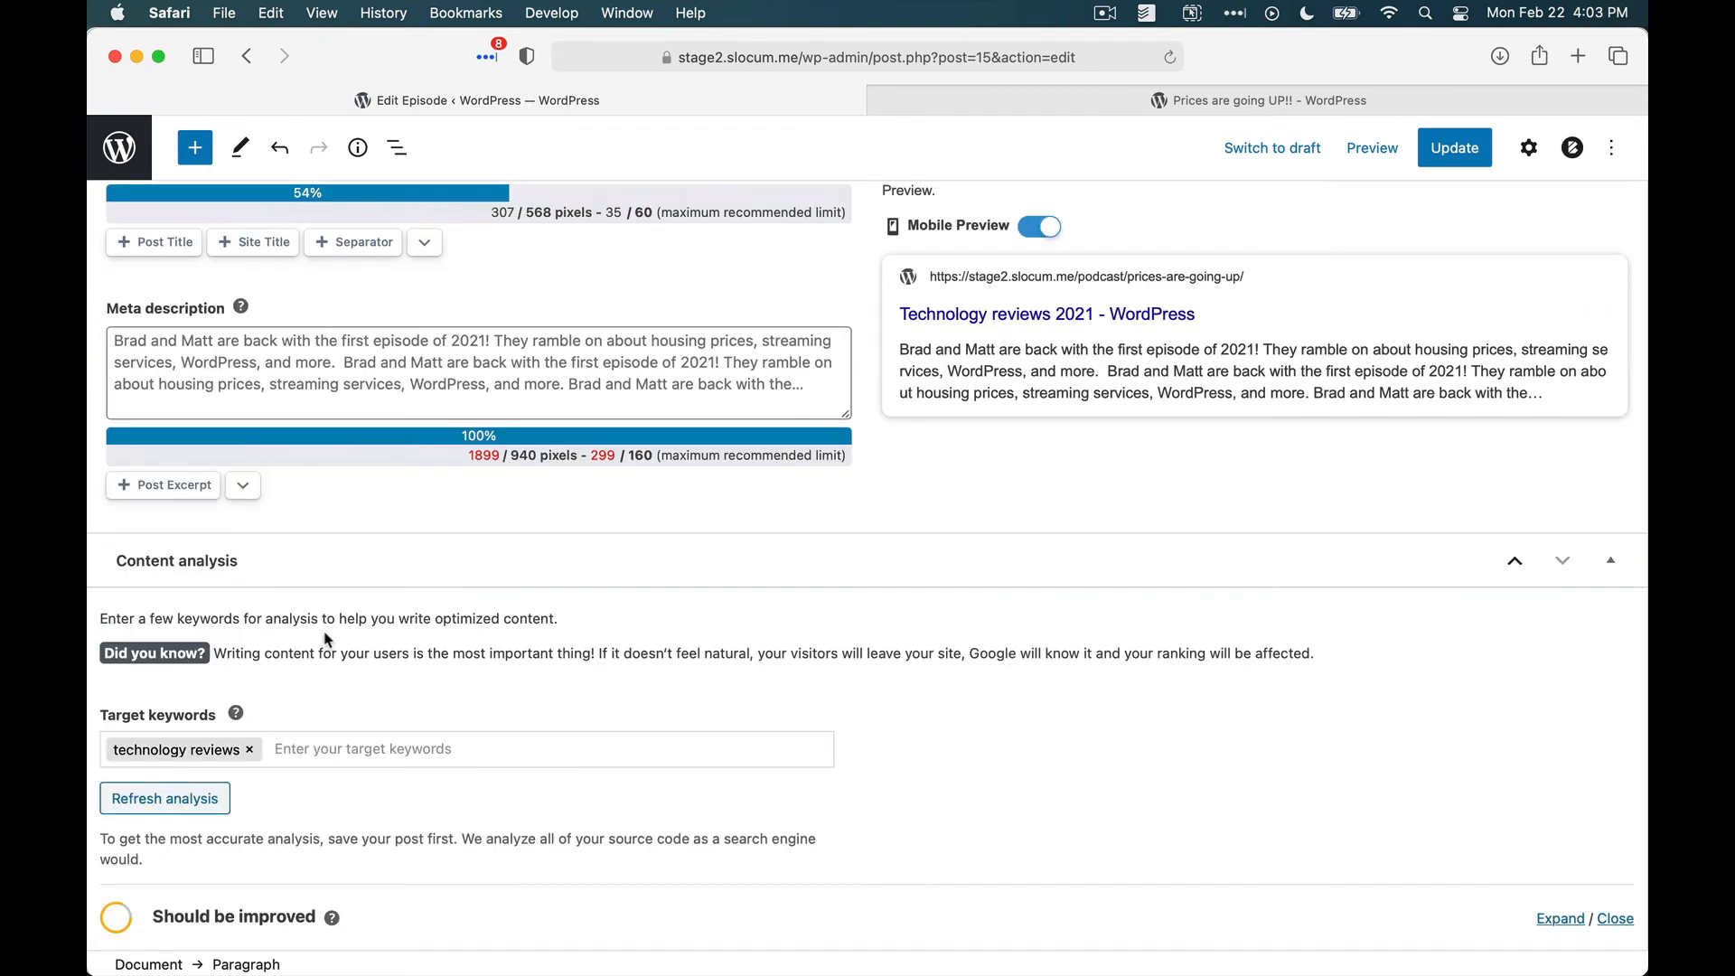
scroll(471, 509, up, 1)
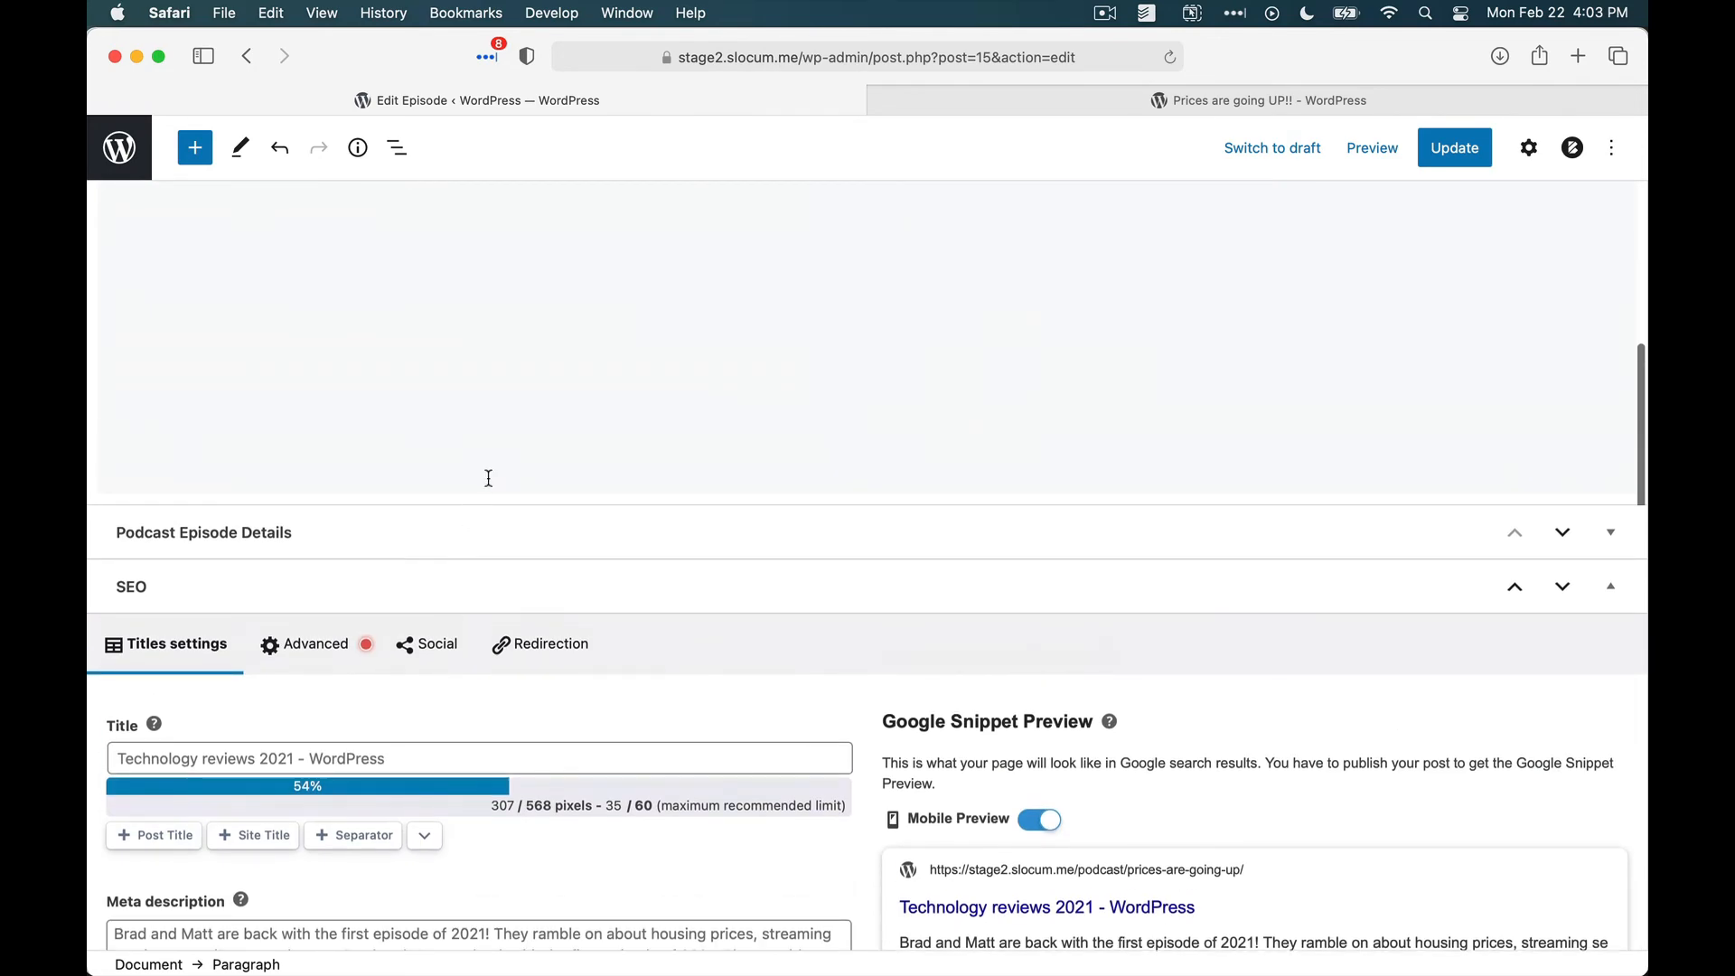
scroll(488, 478, up, 5)
scroll(544, 516, up, 4)
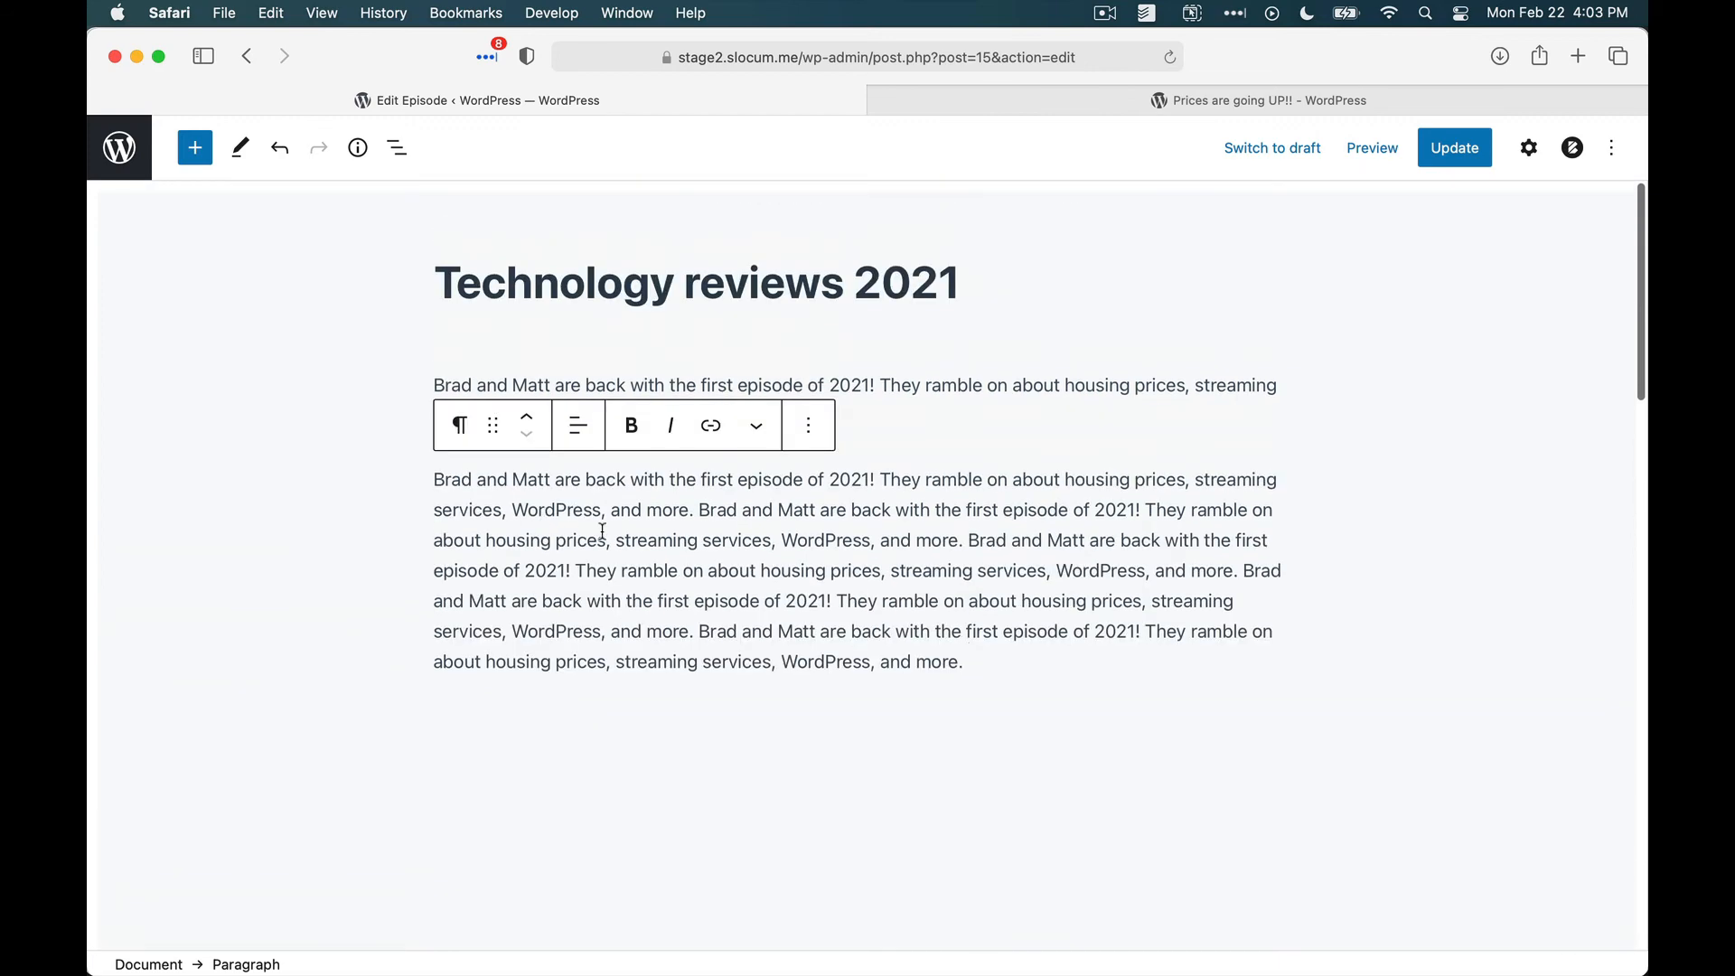
scroll(660, 550, down, 8)
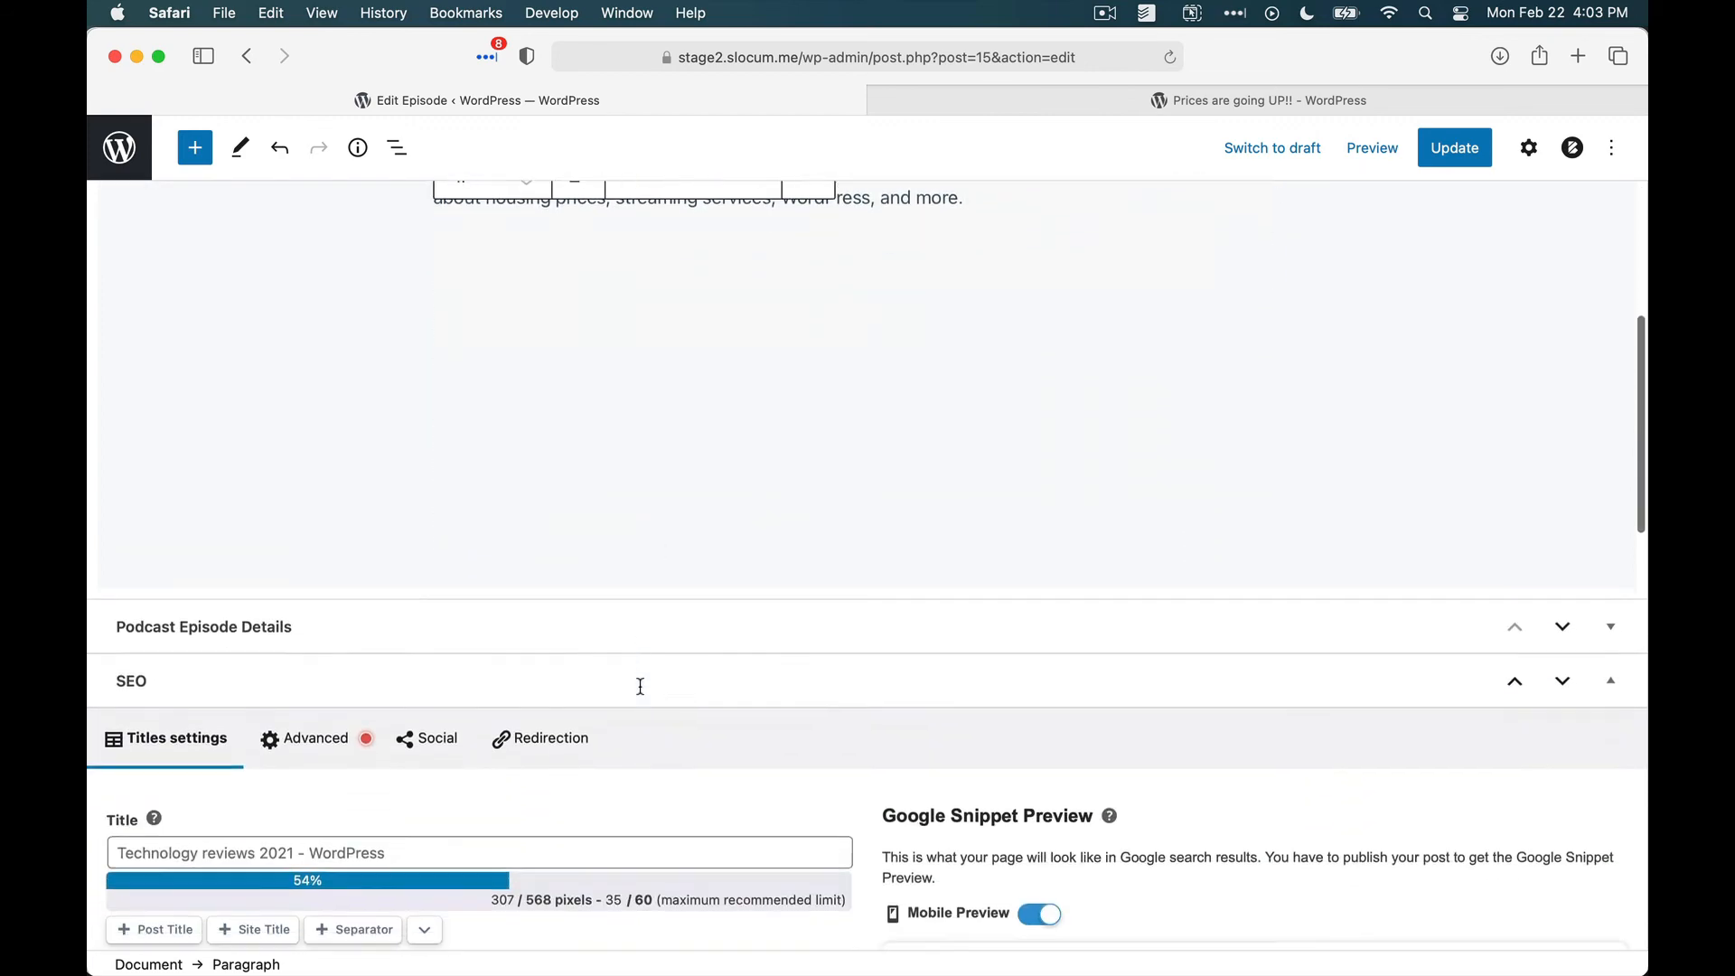
scroll(642, 694, down, 3)
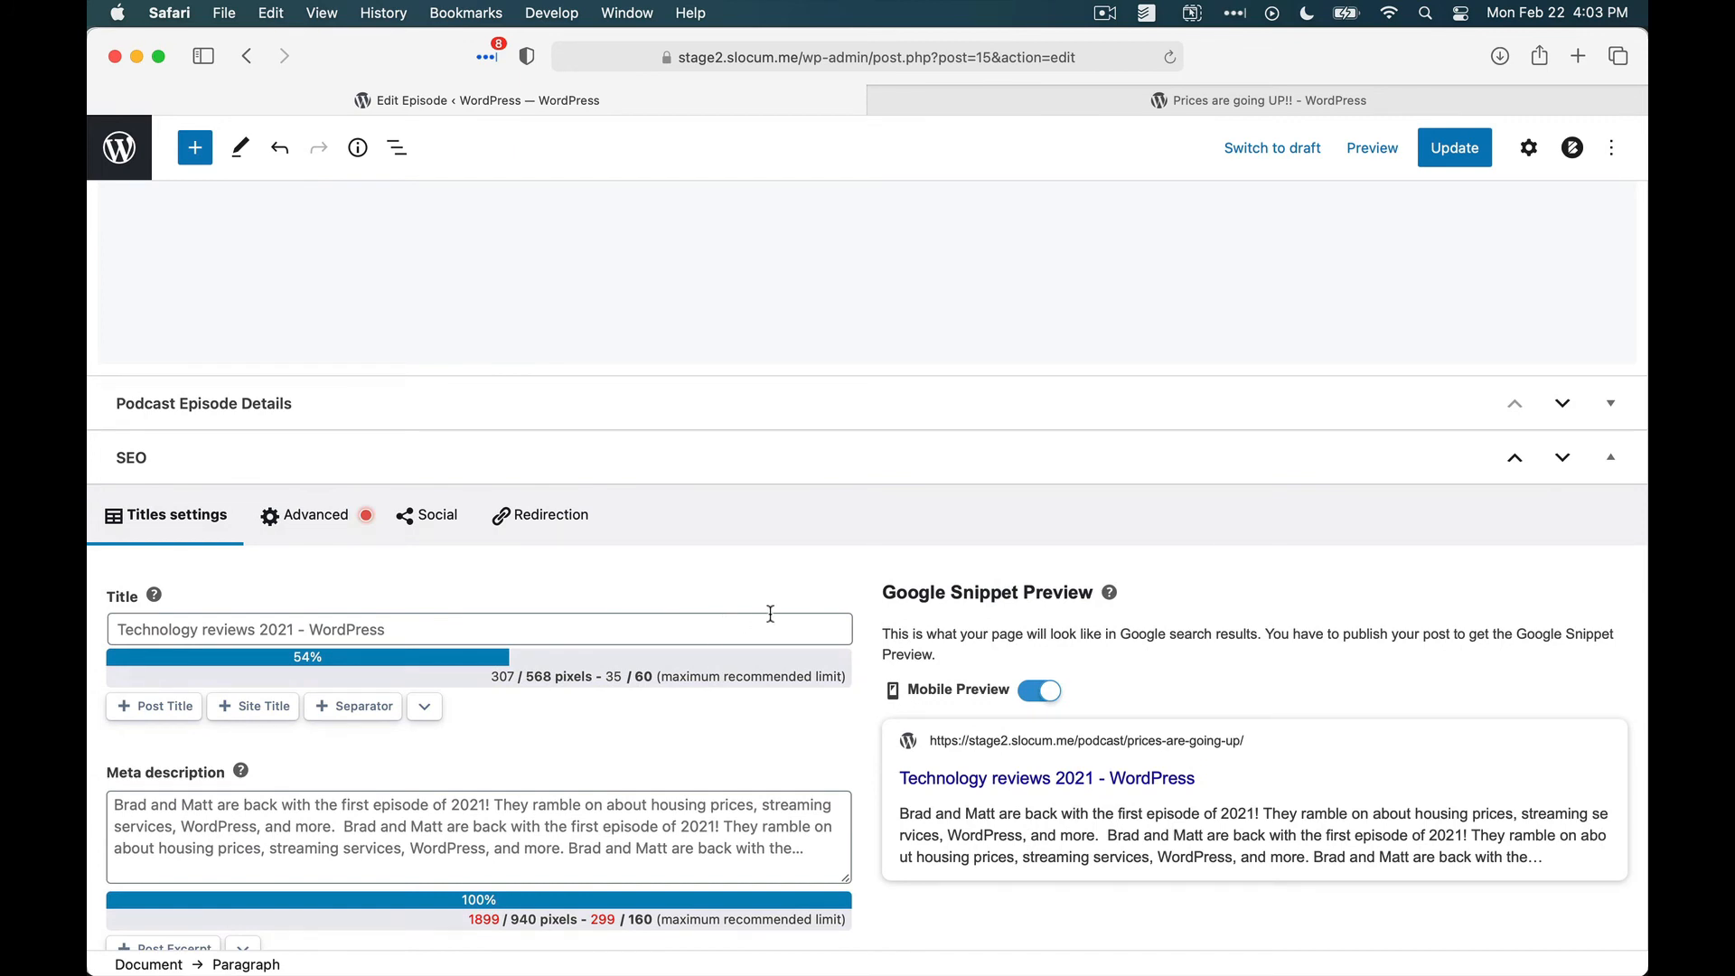
scroll(827, 602, up, 10)
click(818, 585)
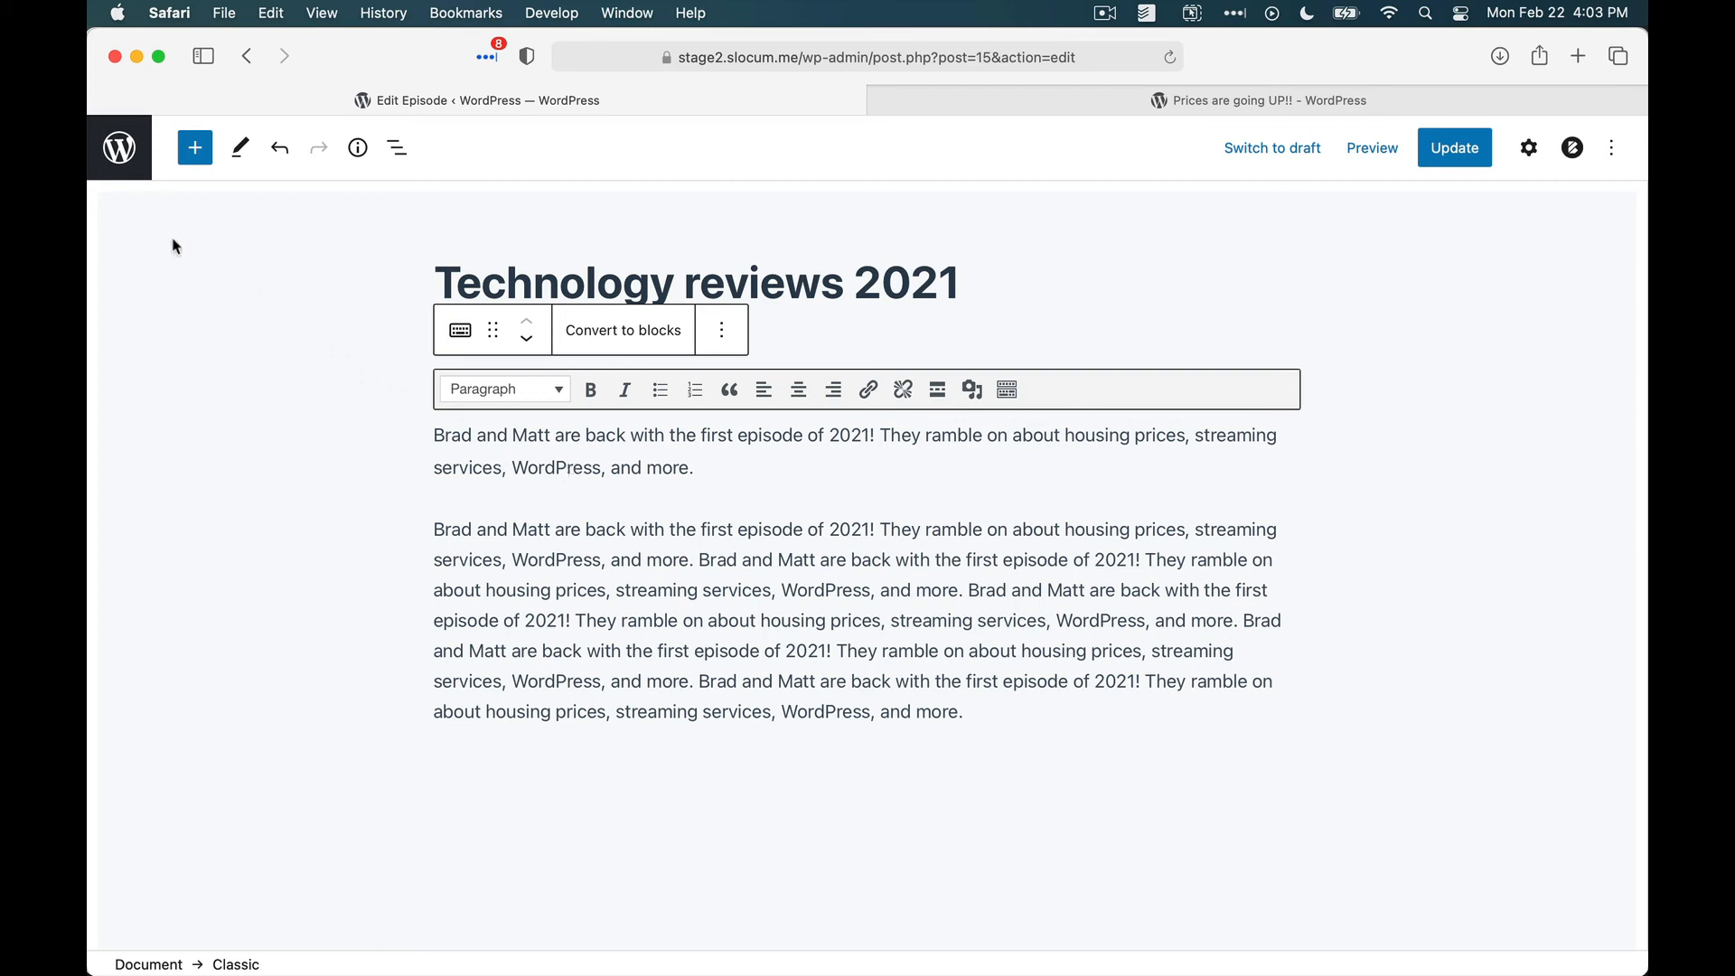
Leave the episode editor, go to the site's blog posts, and open the "Hello world!" post for editing.
click(117, 171)
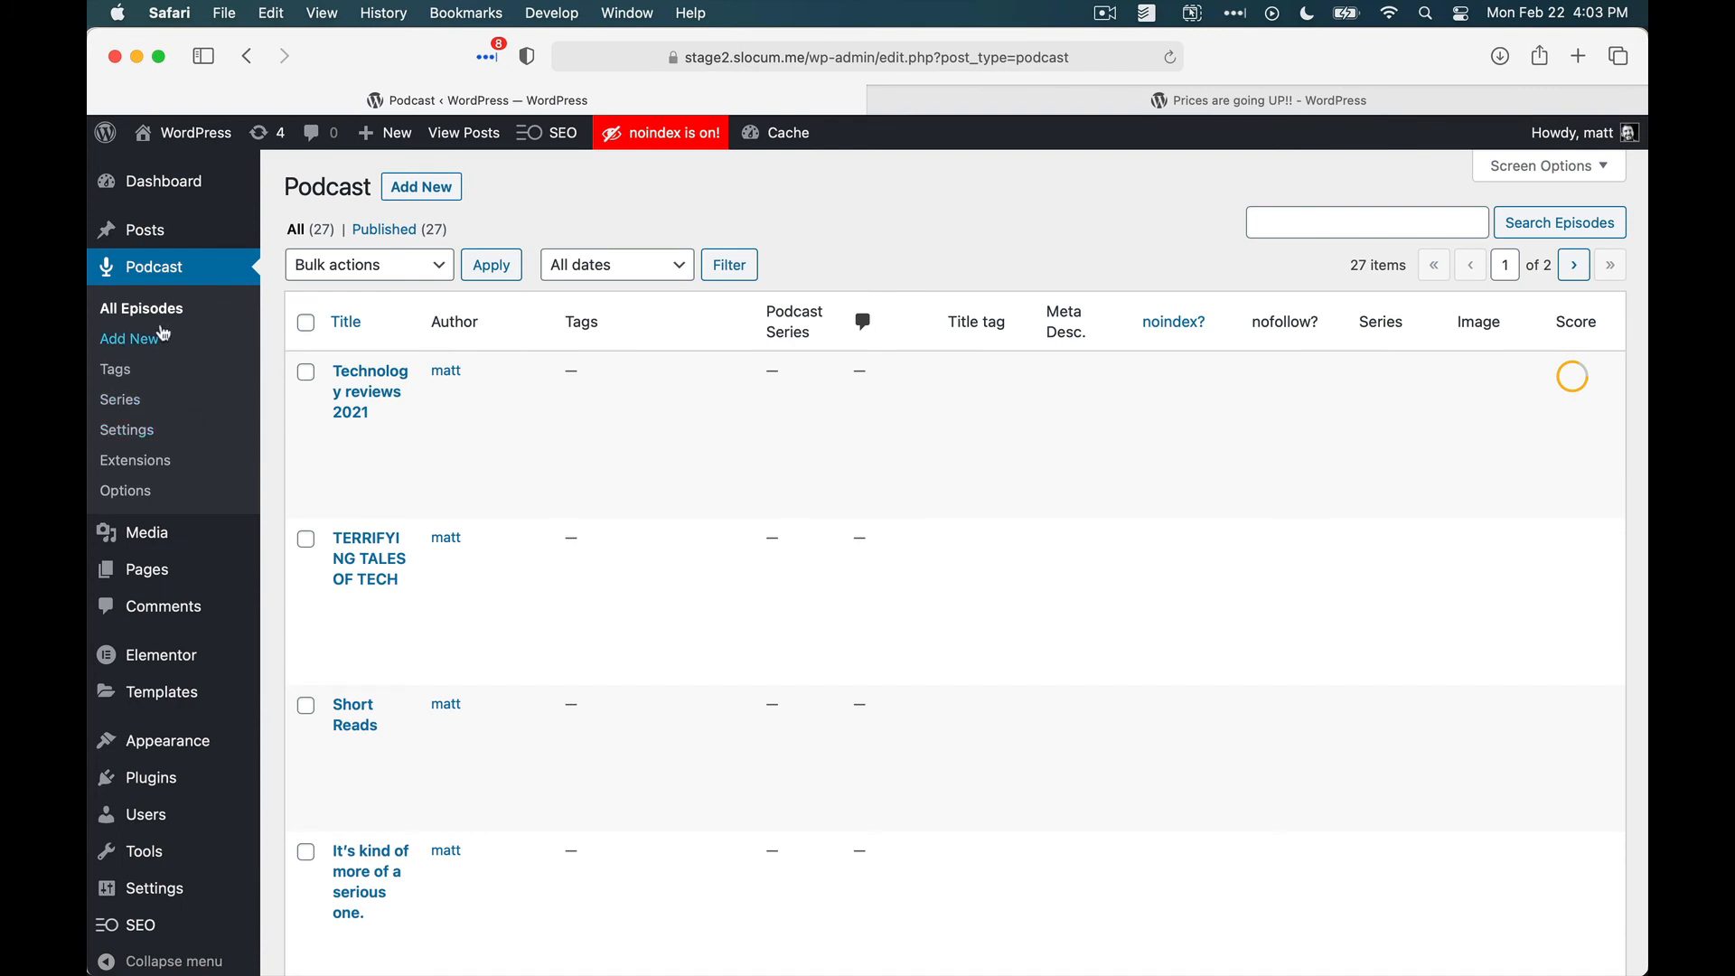
mouse_move(163, 224)
click(300, 233)
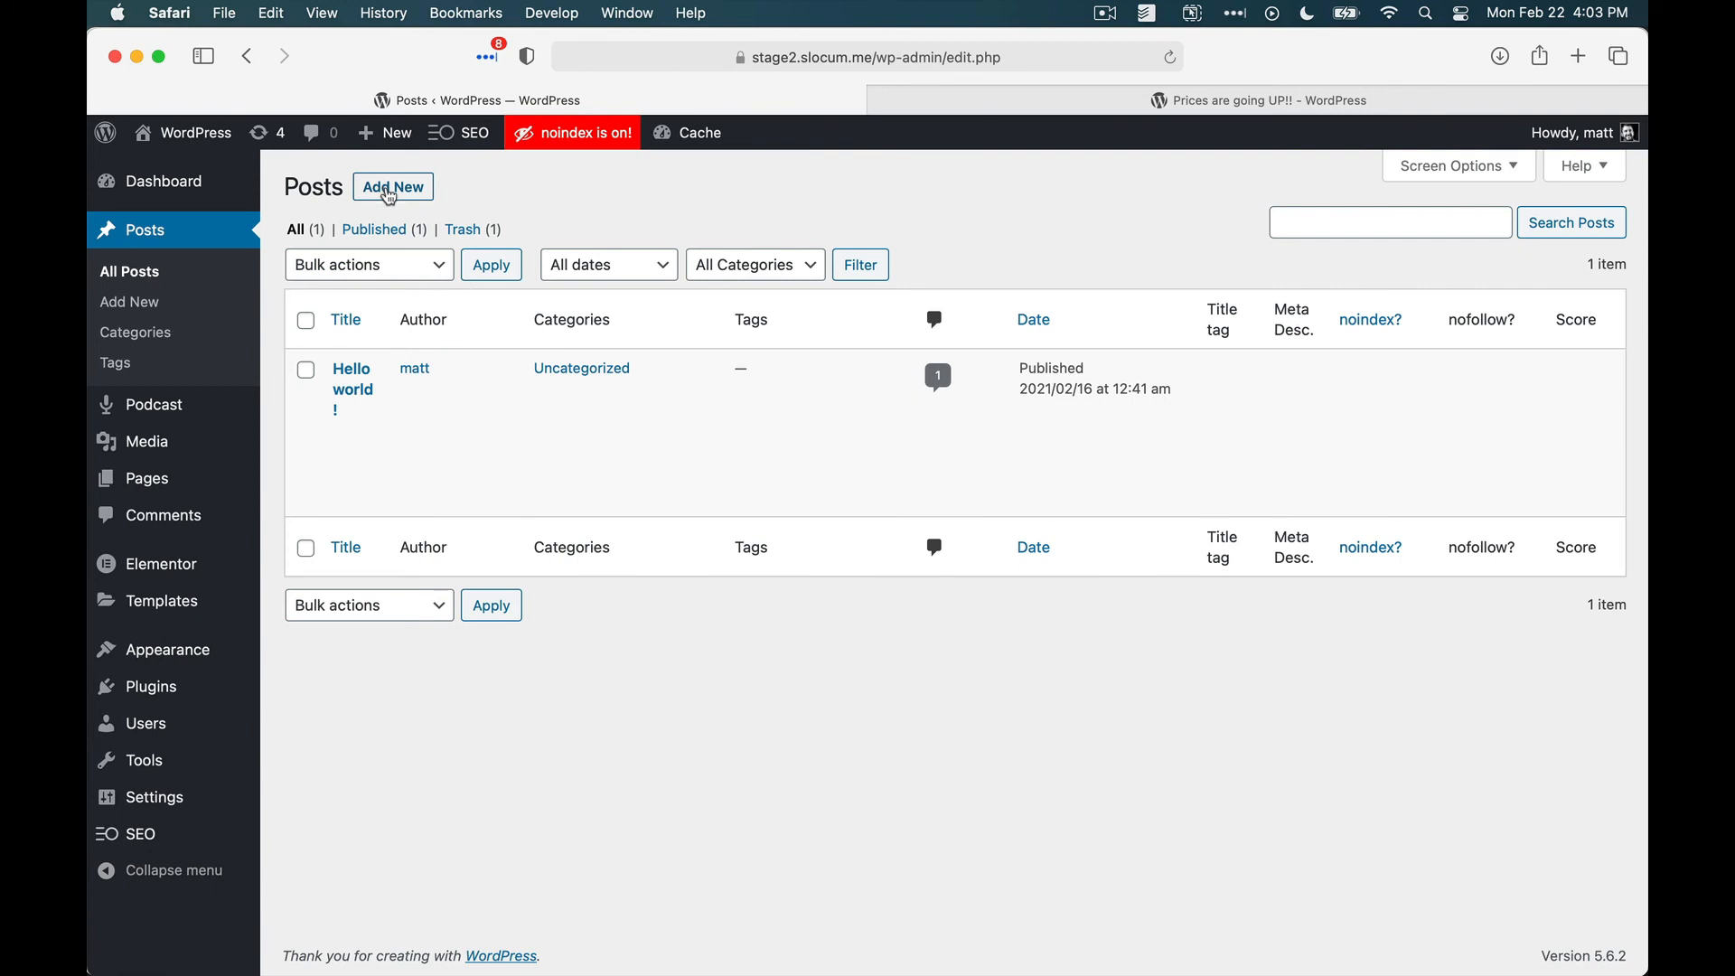
click(346, 436)
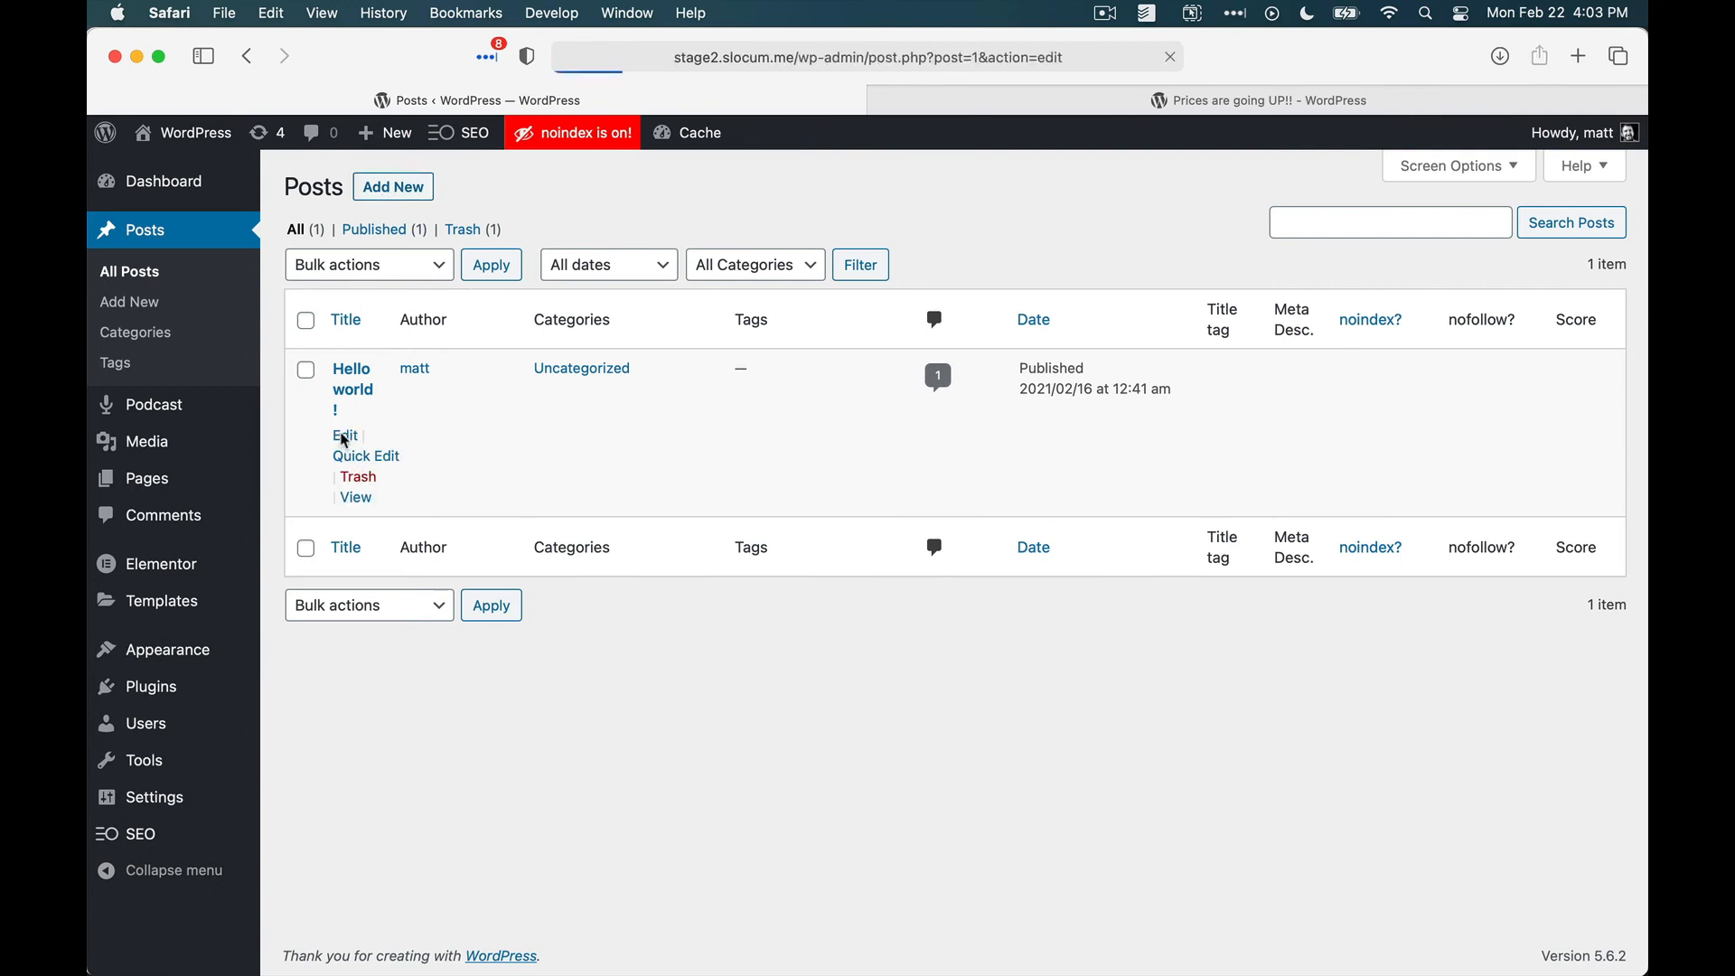
Insert a Castos Player block below the welcome paragraph of the "Hello world!" post.
click(710, 505)
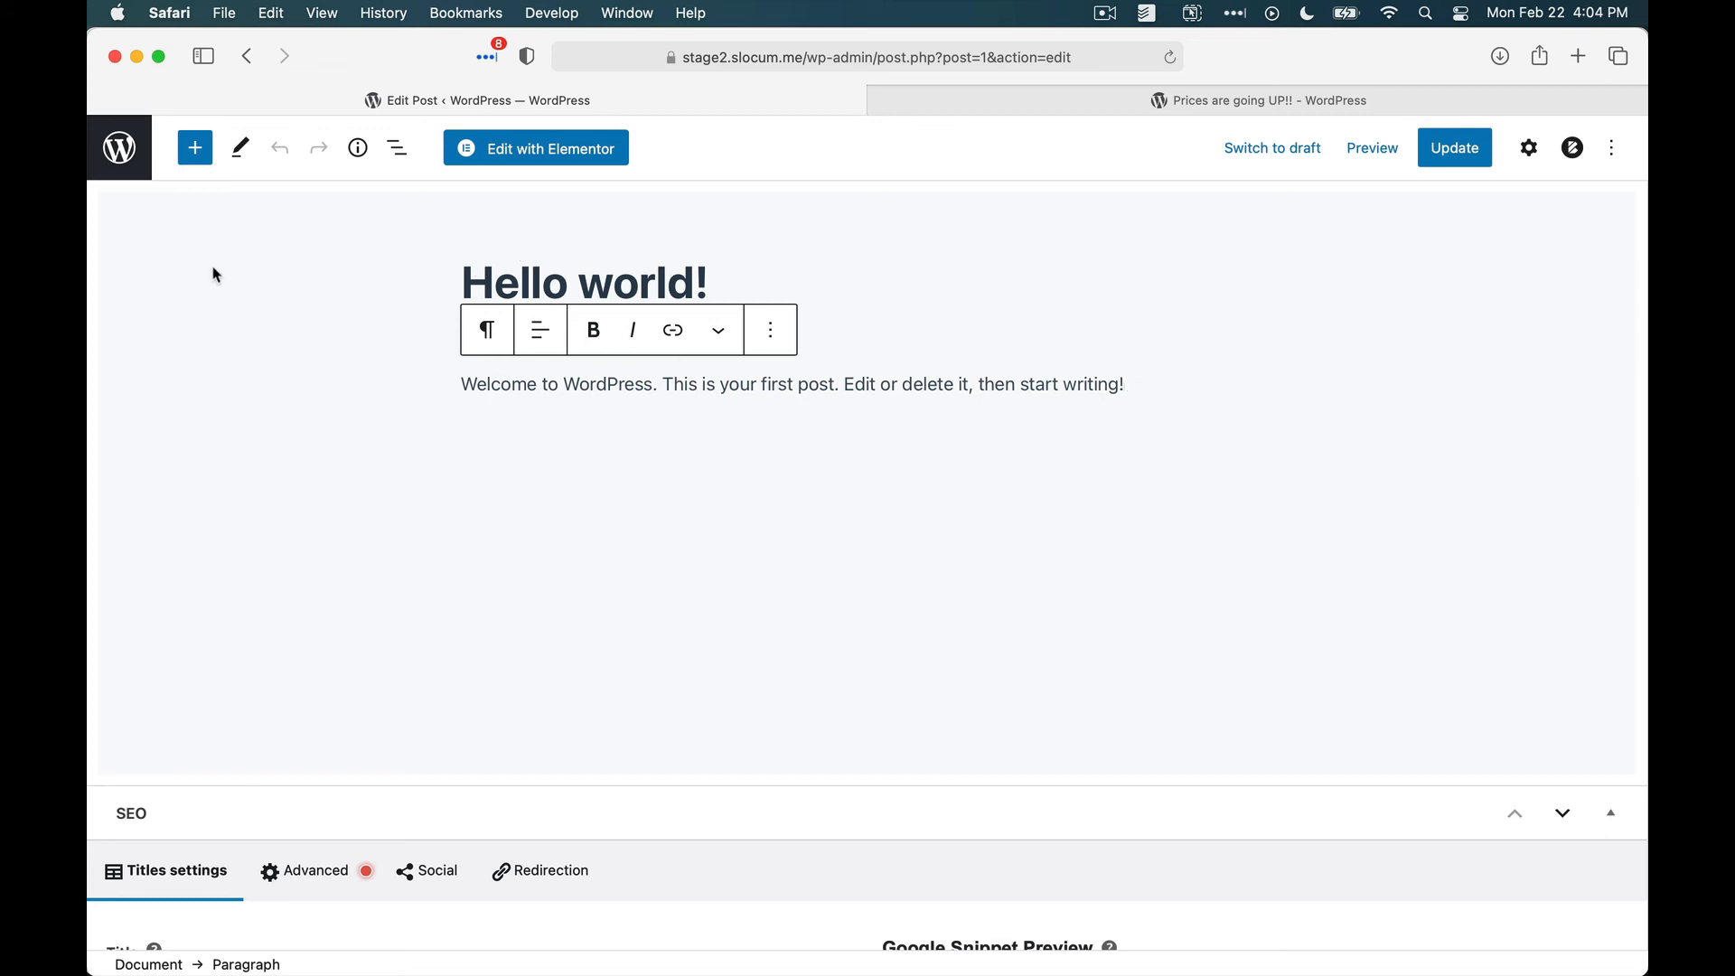
click(1121, 471)
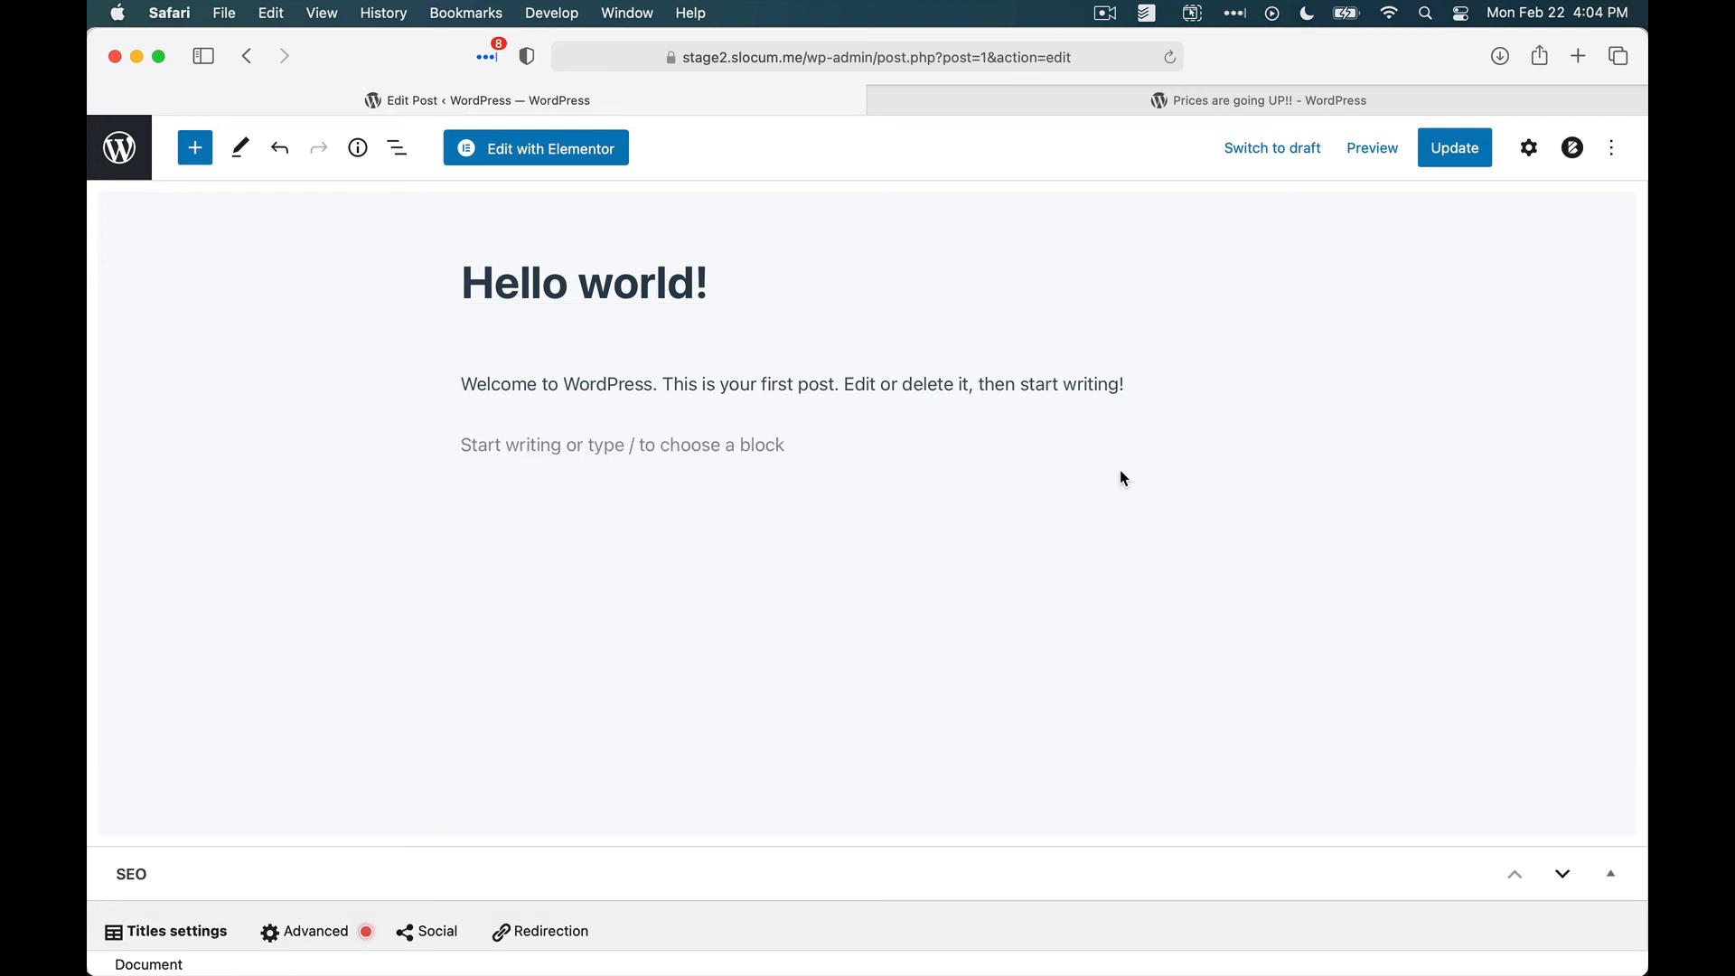
click(741, 442)
text(/cast)
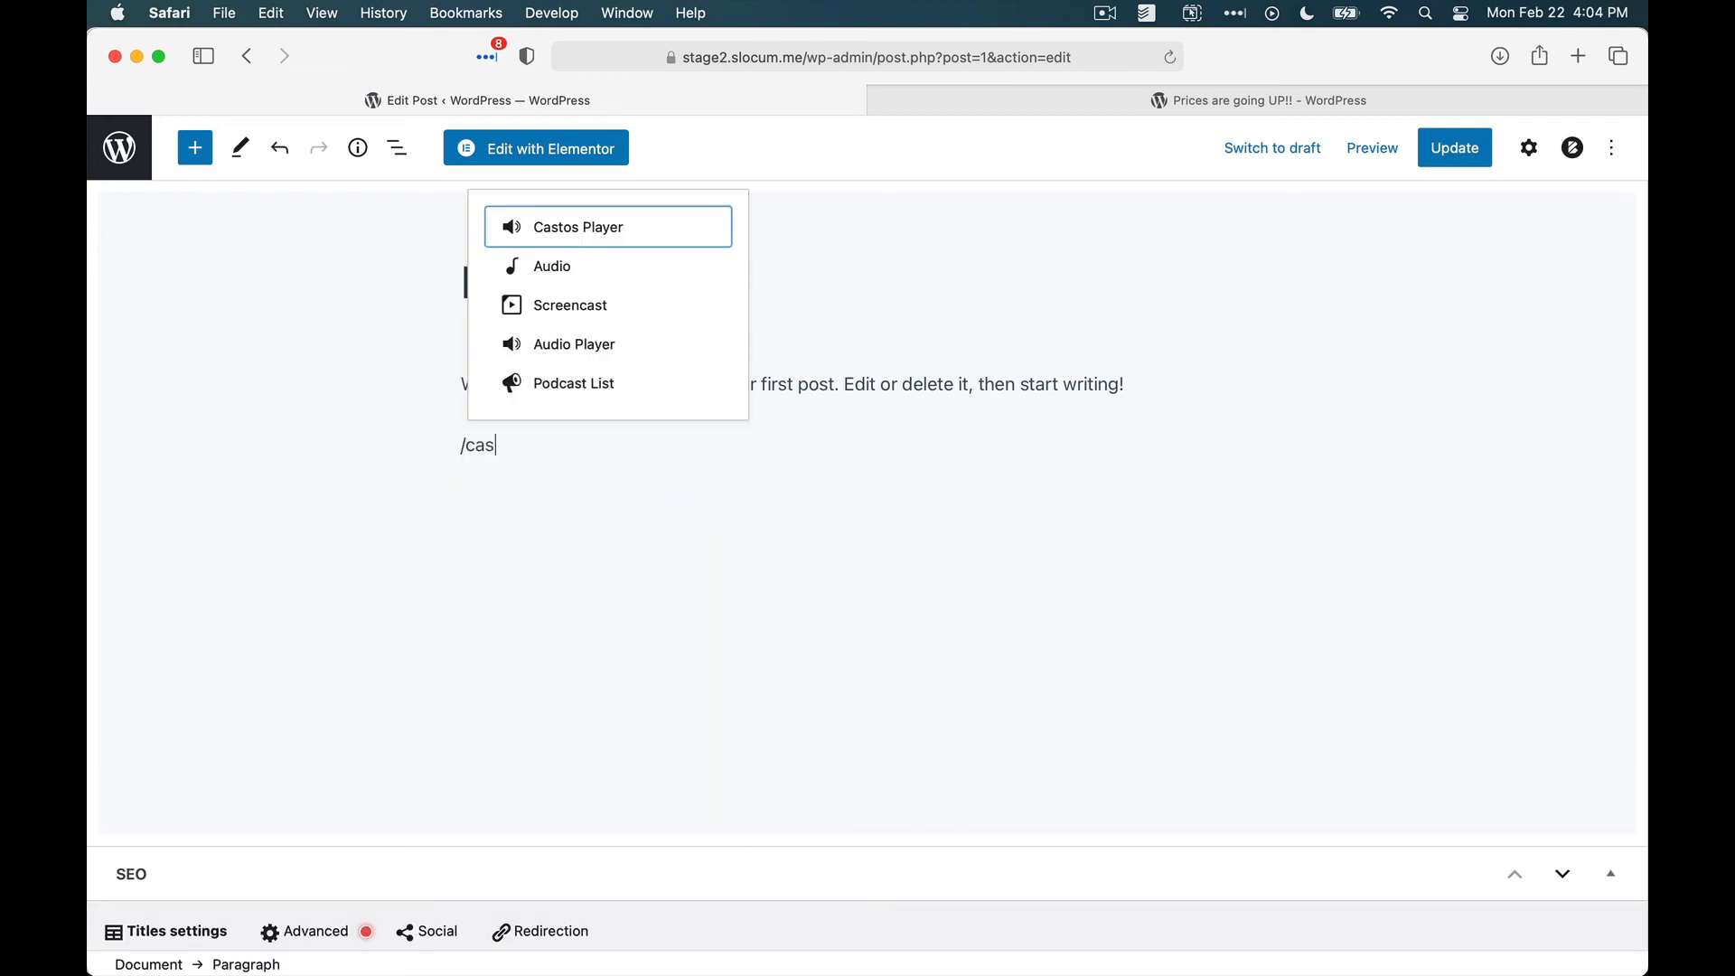
click(636, 242)
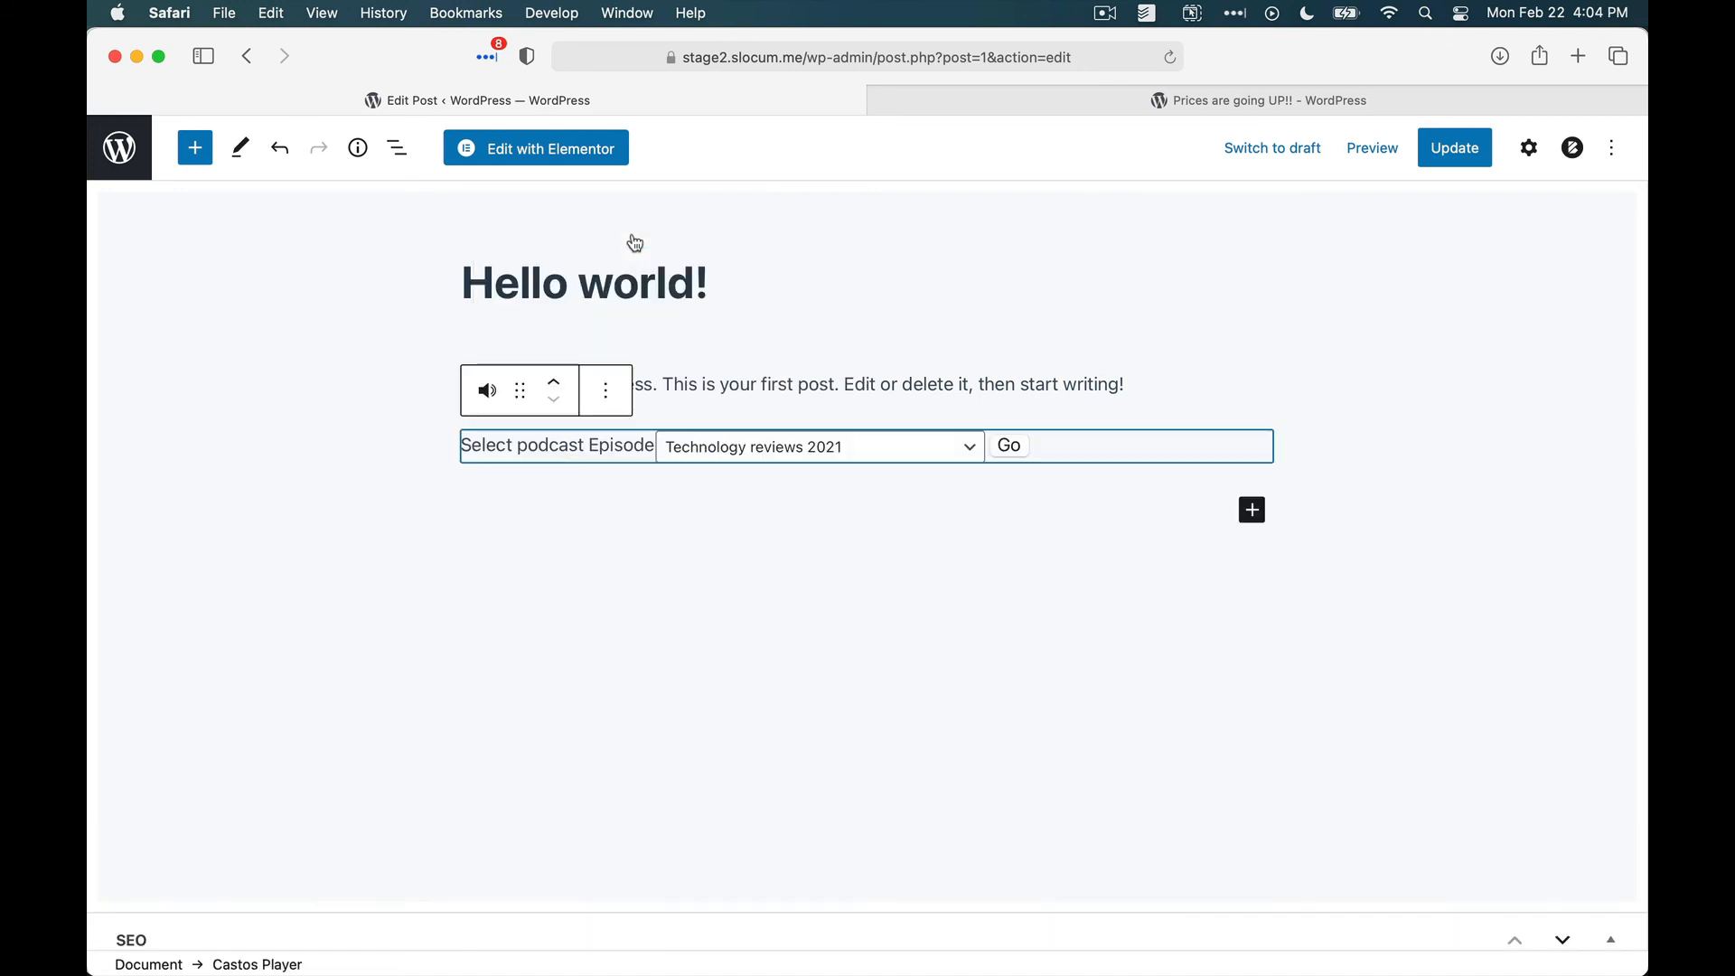
Load the "Technology reviews 2021" episode into the Castos Player block and start an empty paragraph below it.
click(864, 449)
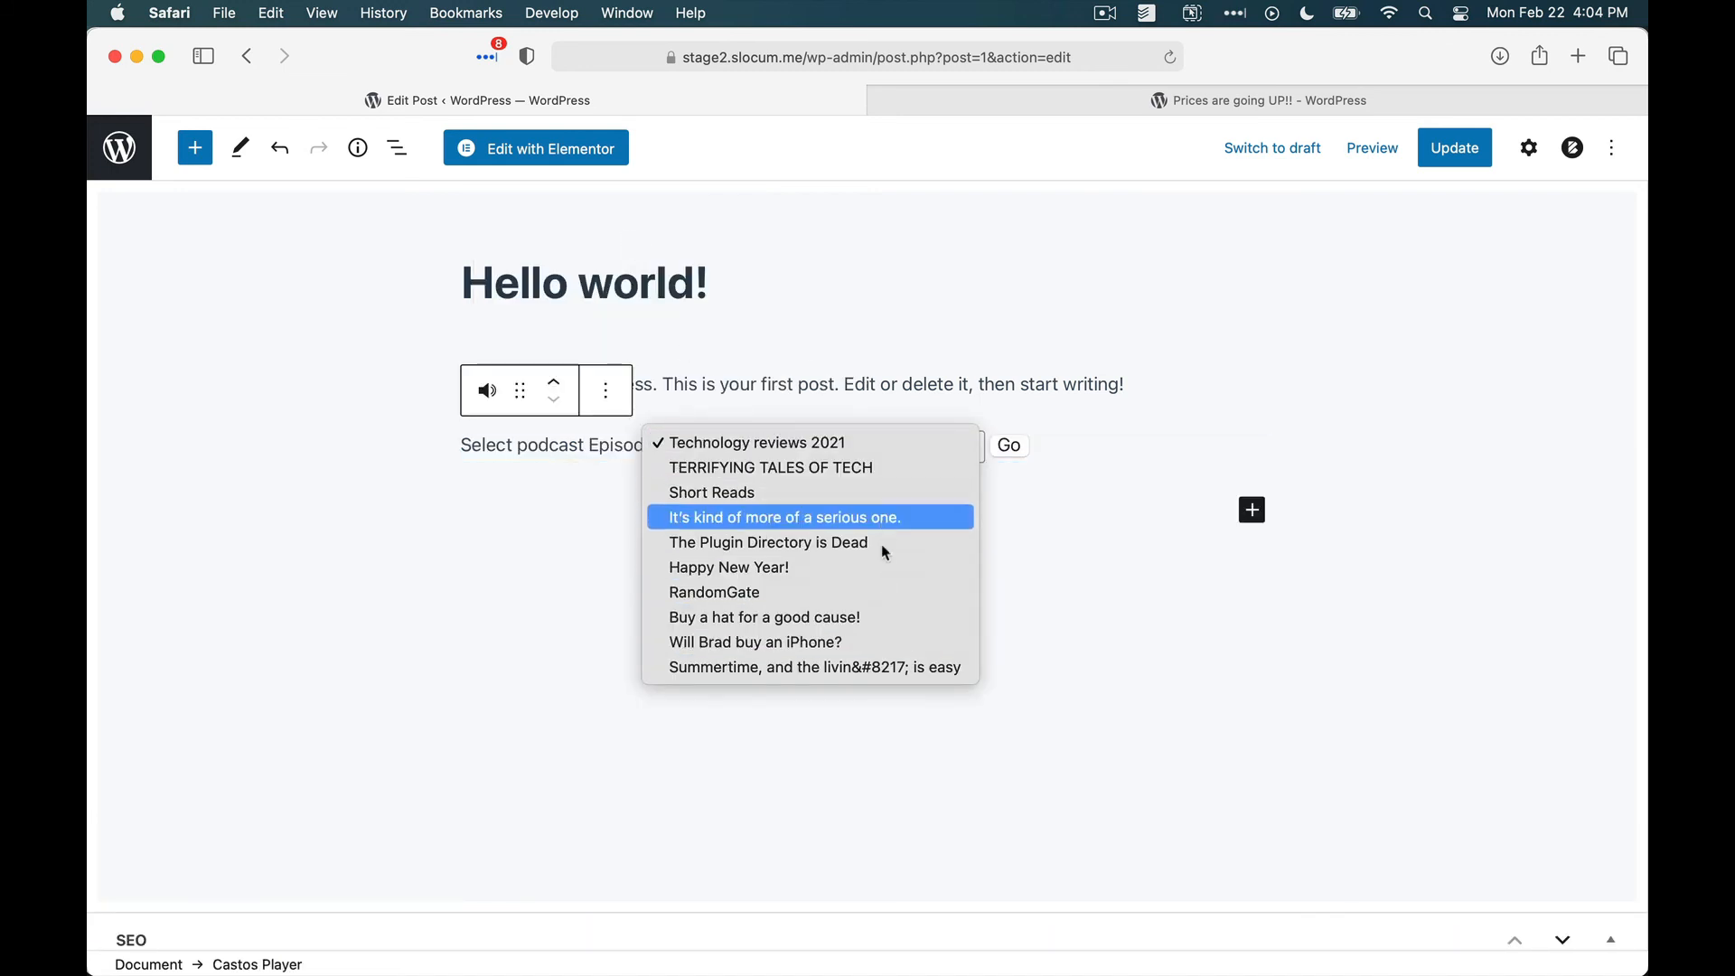
click(865, 445)
click(1011, 447)
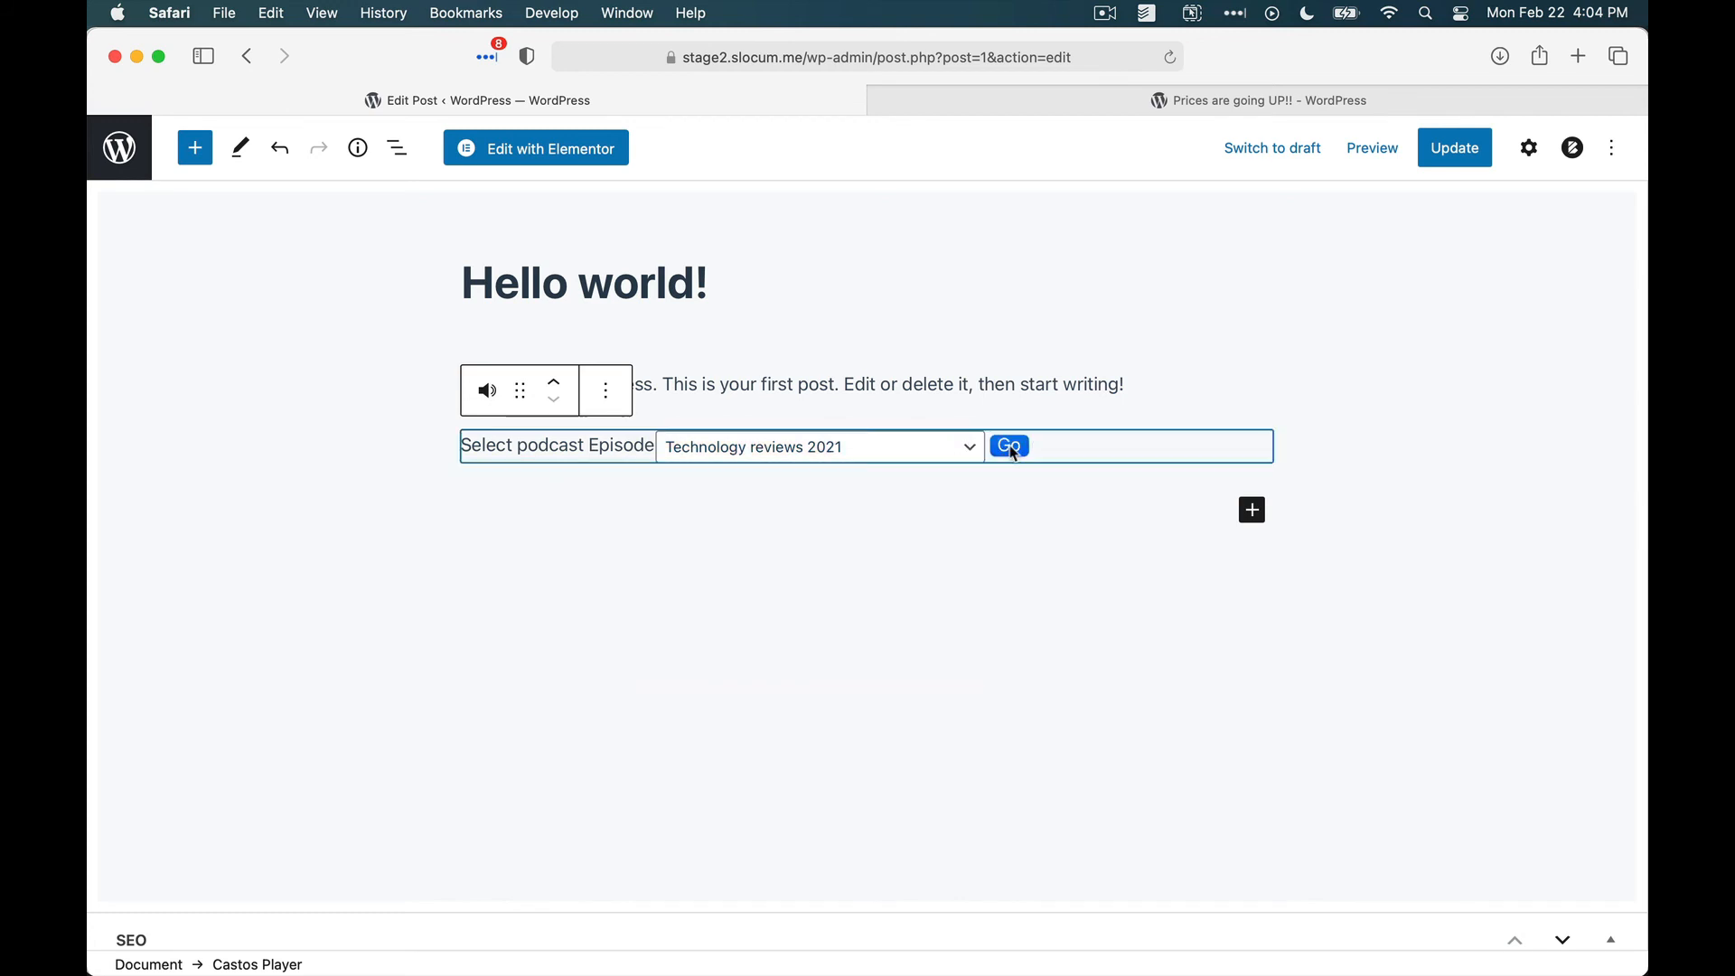
click(860, 689)
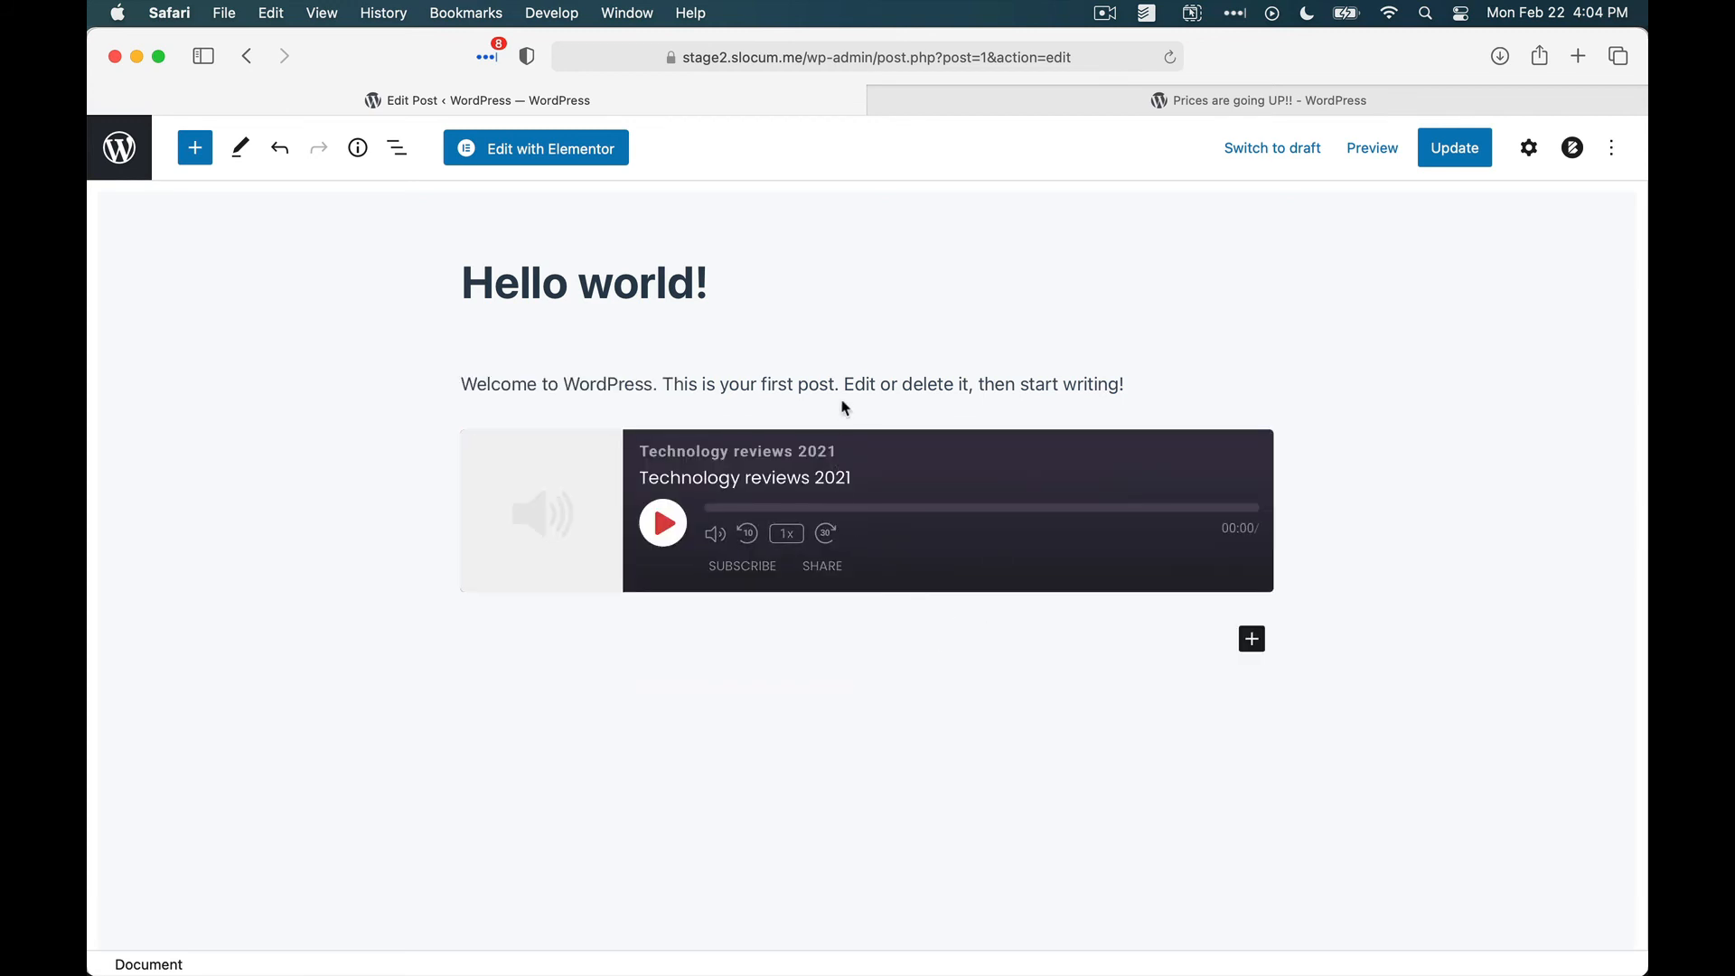
click(764, 759)
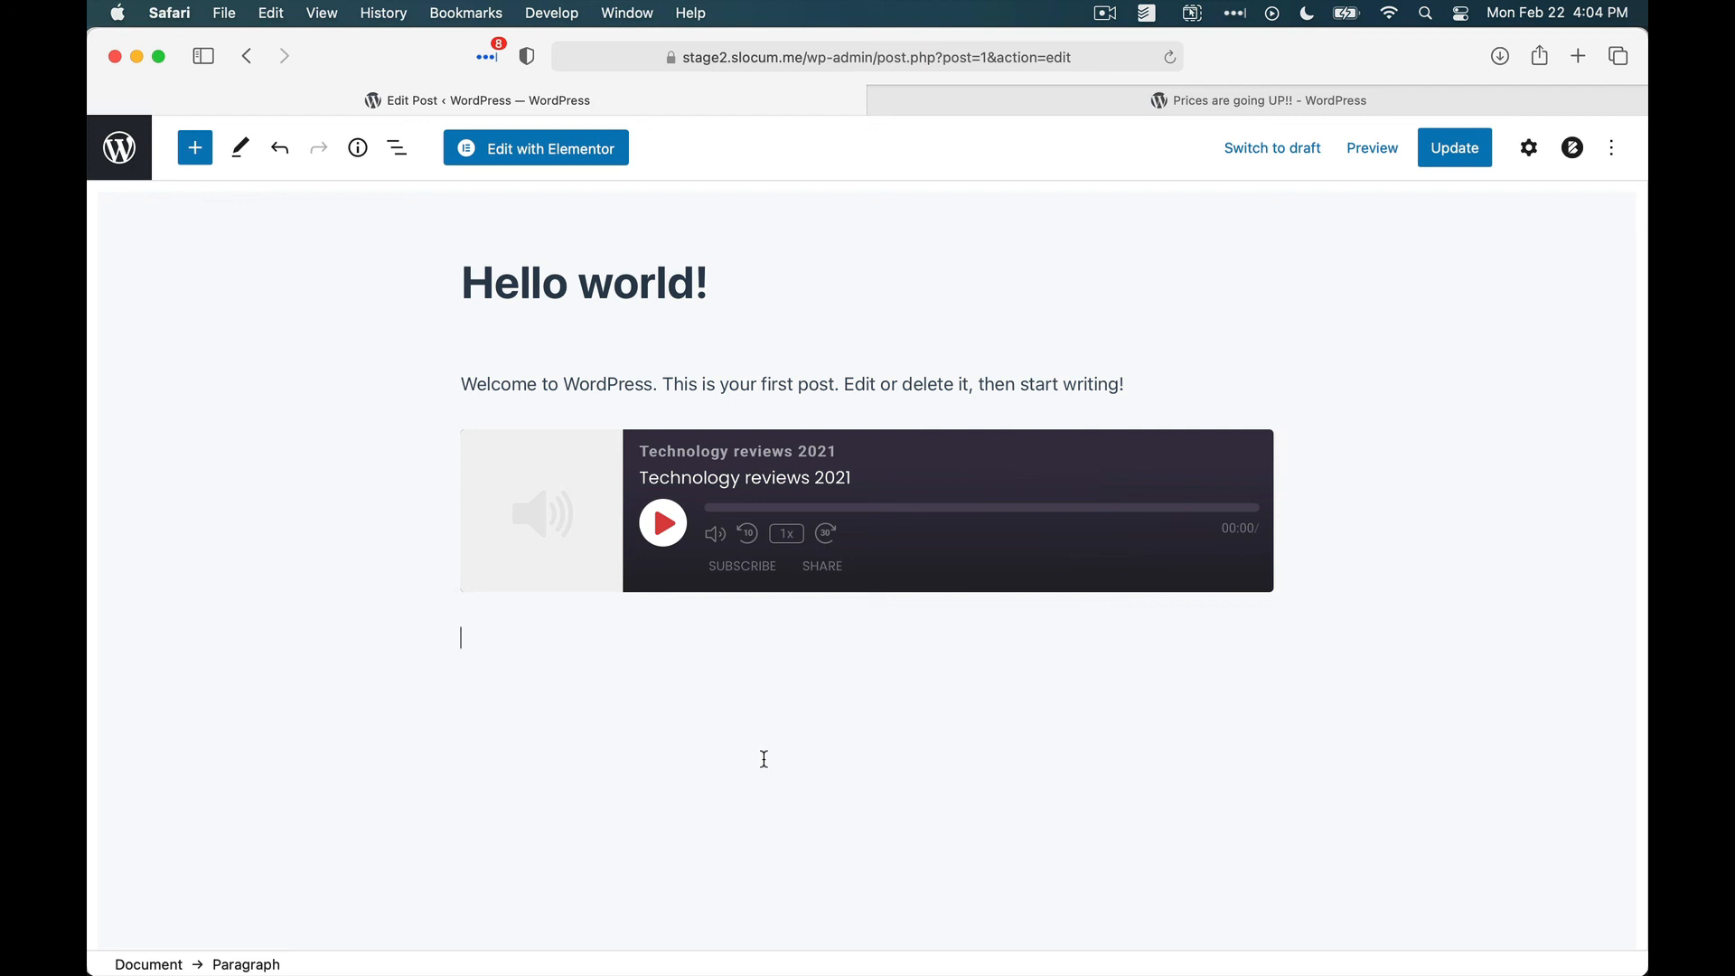
click(720, 658)
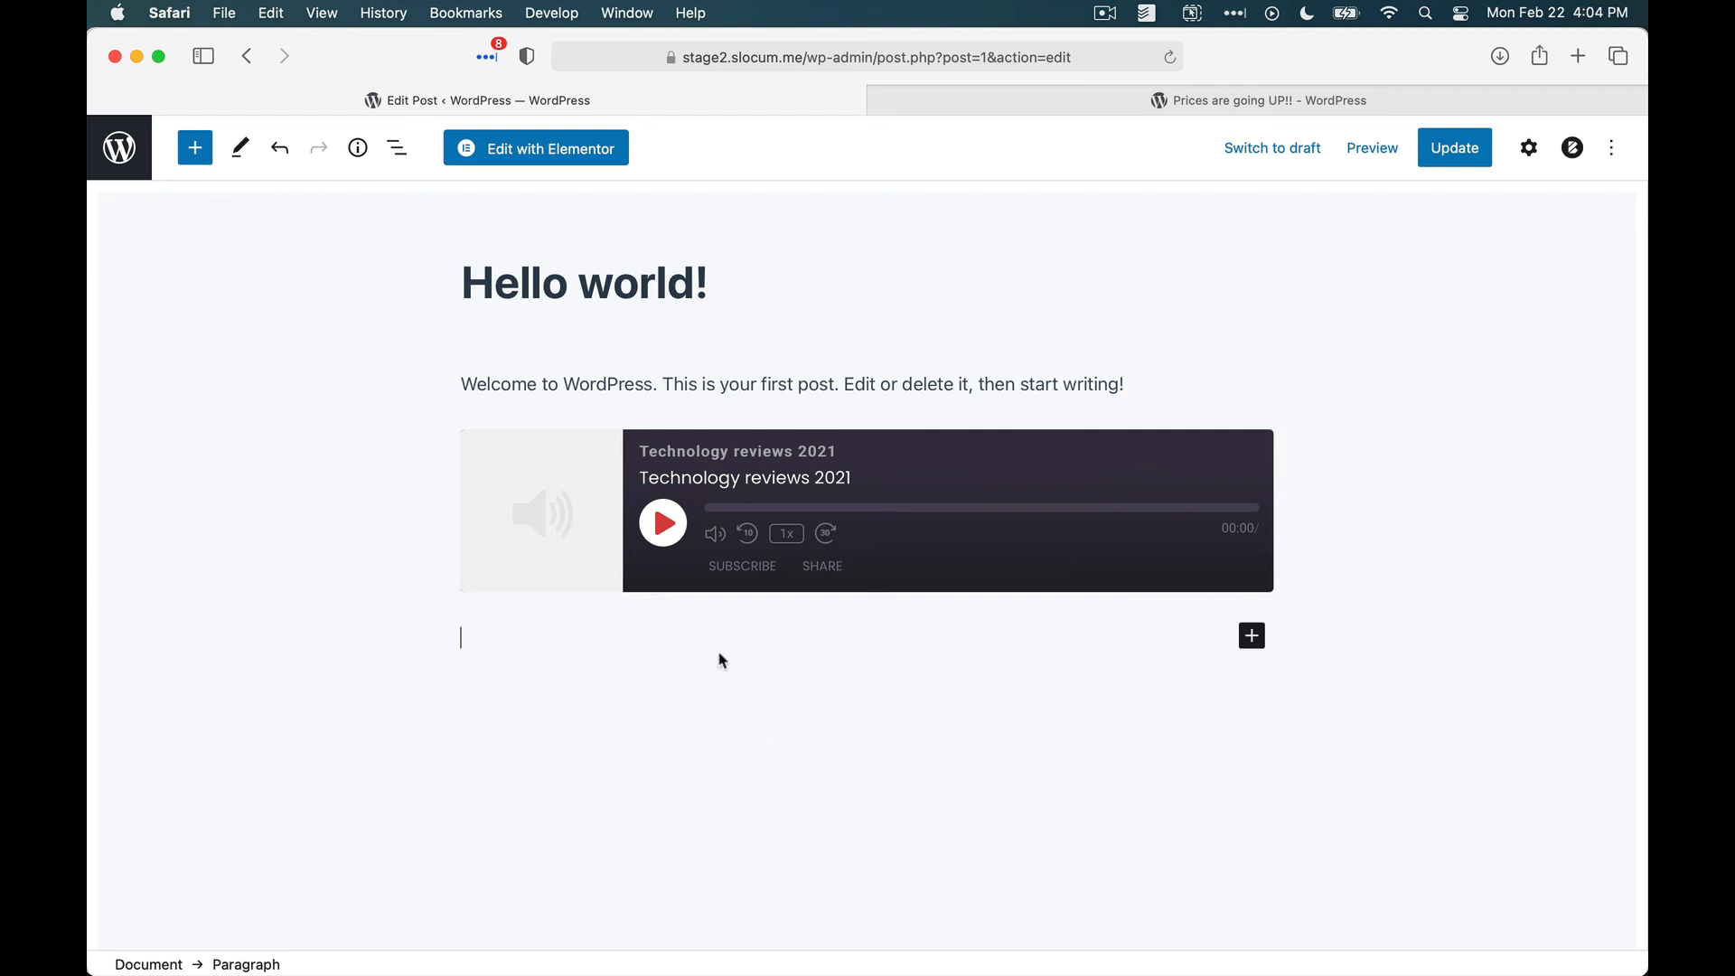